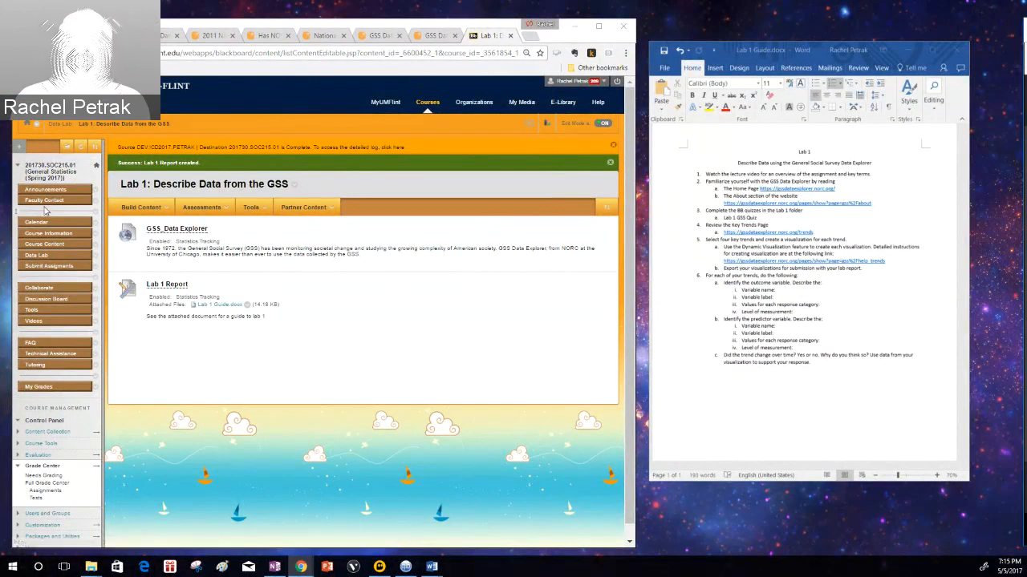
Open the course's Data Lab section, widen the browser window, and open the "Lab 1: Describe Data from the GSS" folder
click(37, 255)
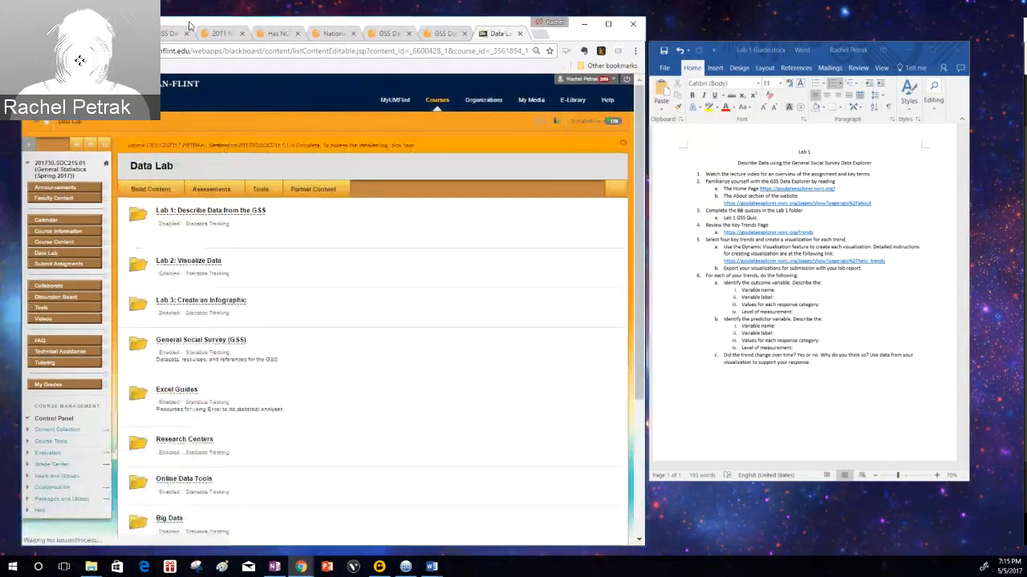
drag(179, 29, 197, 20)
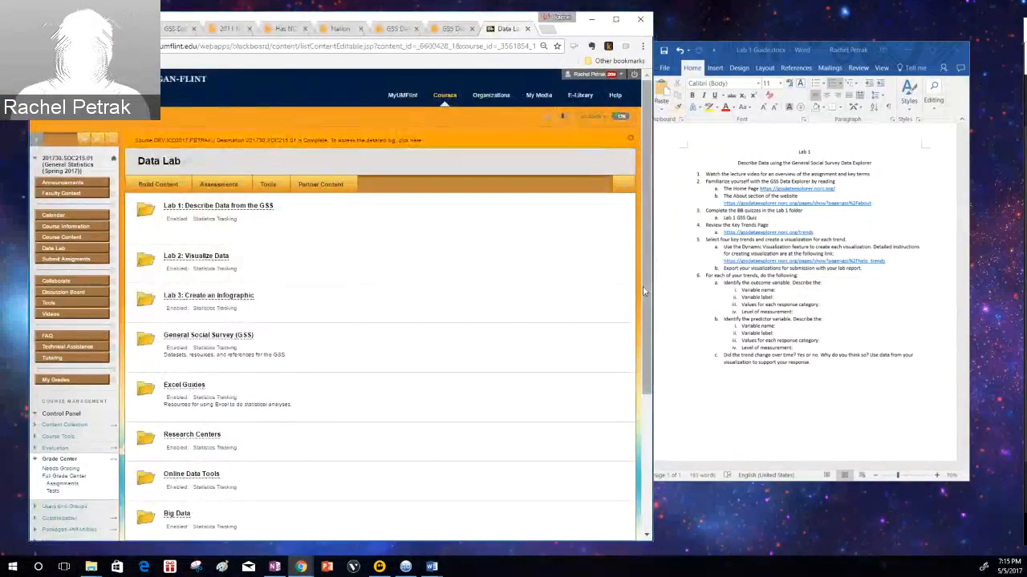
drag(654, 294, 985, 290)
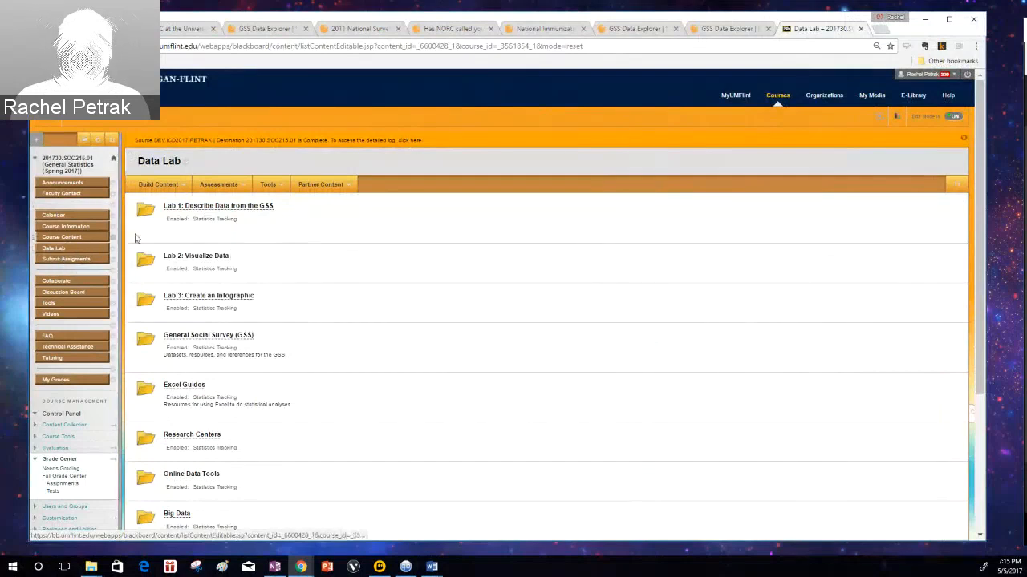
click(210, 205)
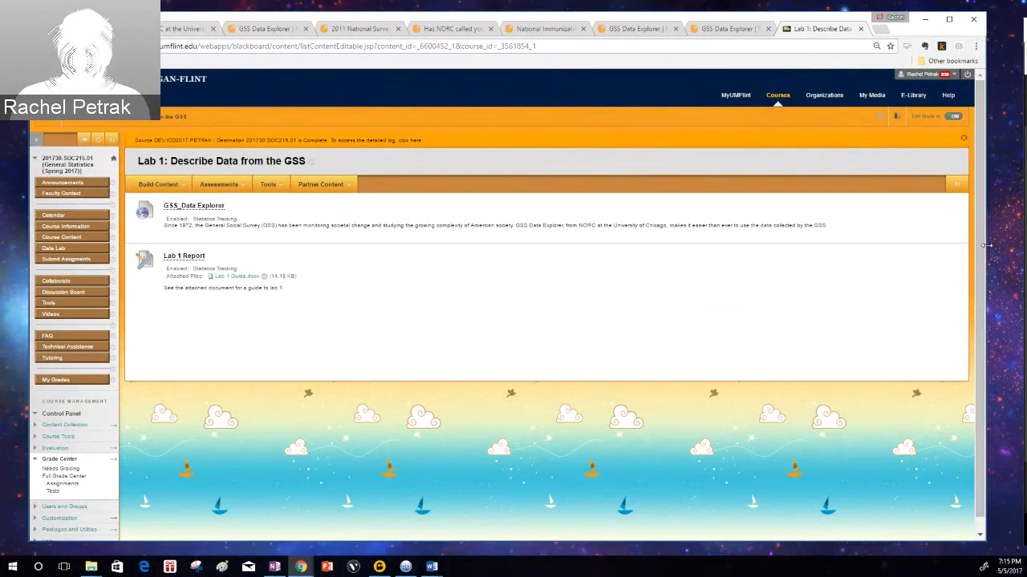
Narrow the browser window to uncover the Lab 1 Guide document, and stretch the document's window to full screen height with enlarged text
drag(987, 245, 624, 274)
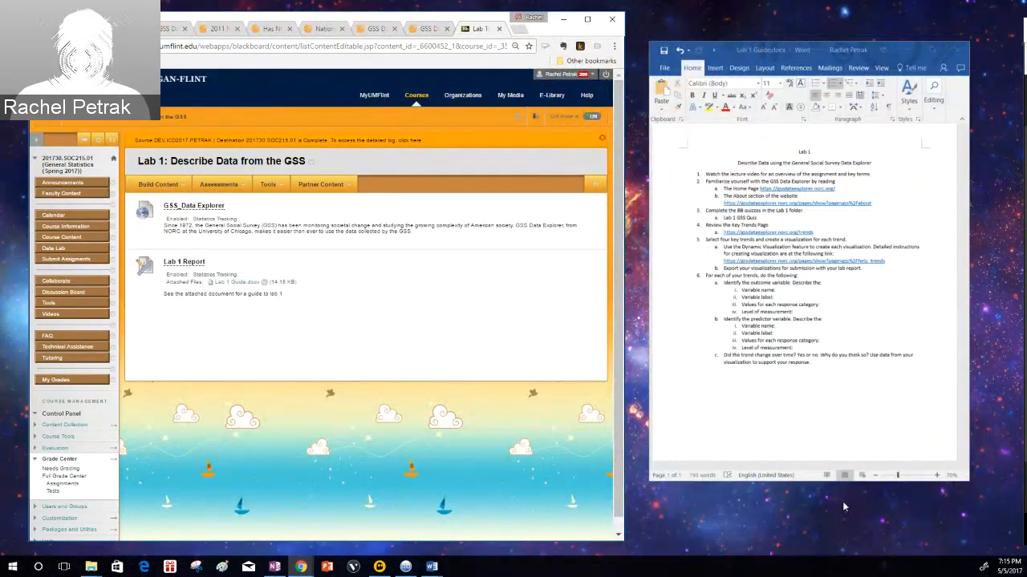
click(936, 476)
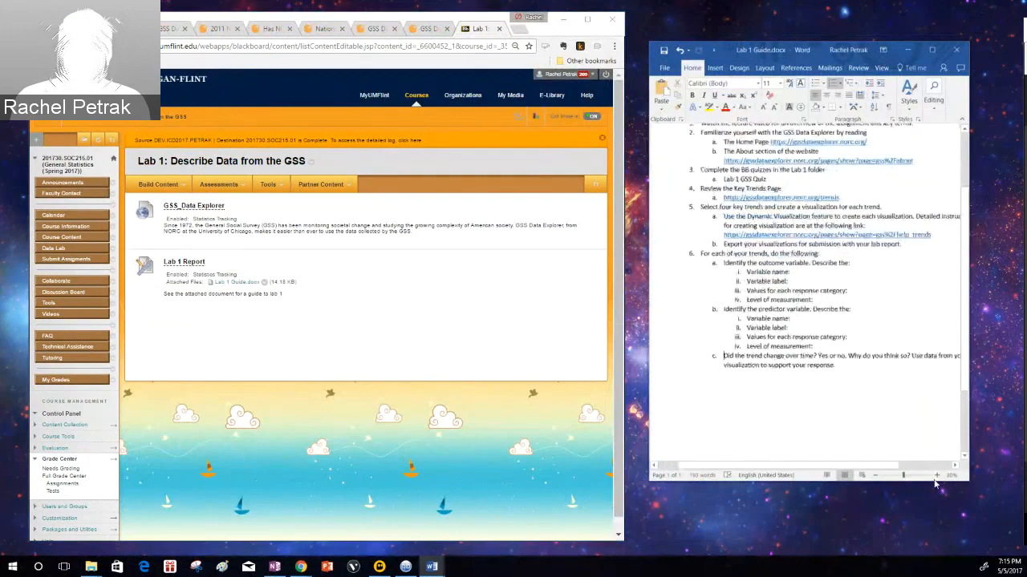
drag(895, 481, 895, 570)
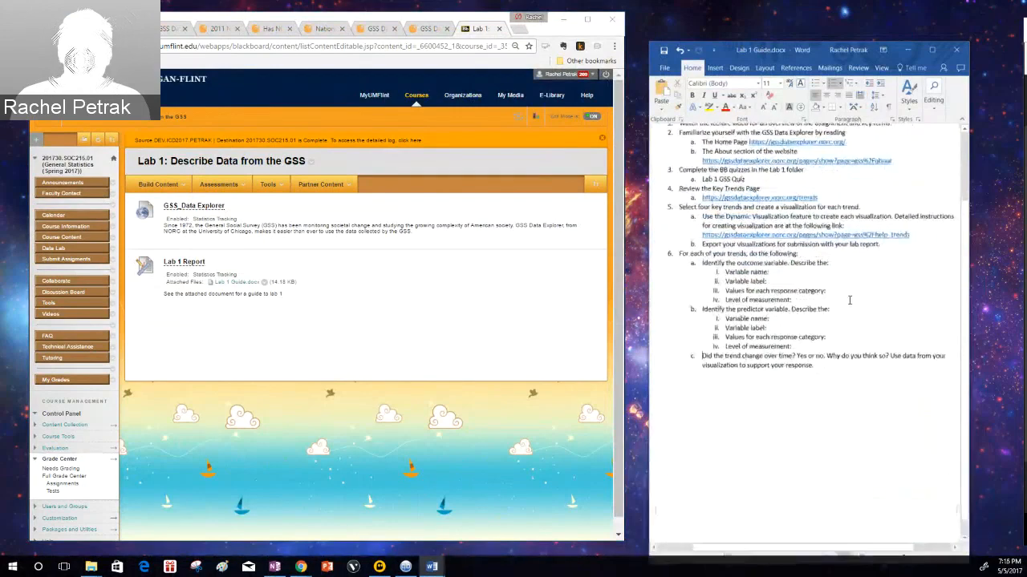
double_click(806, 38)
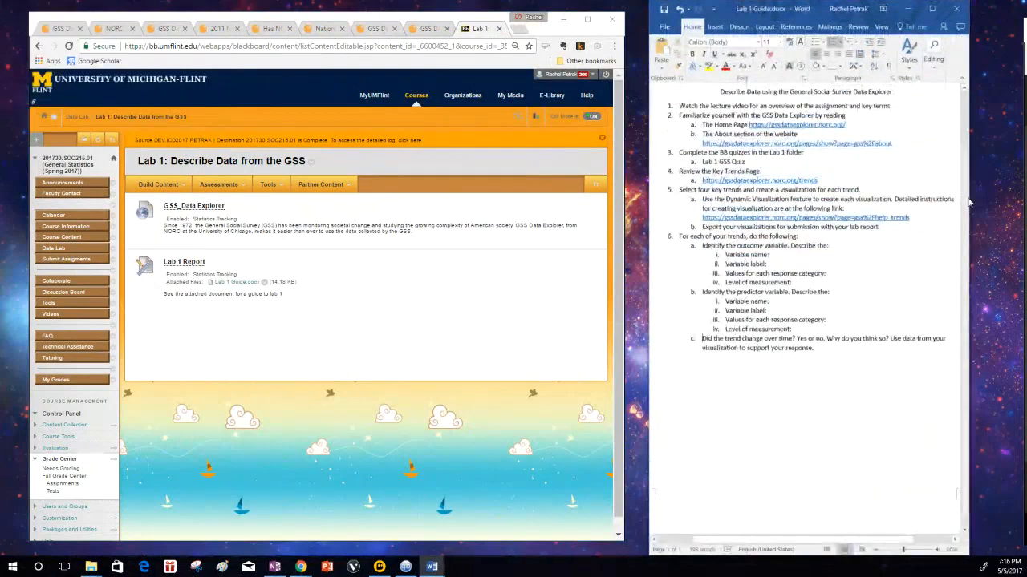
drag(969, 203, 993, 202)
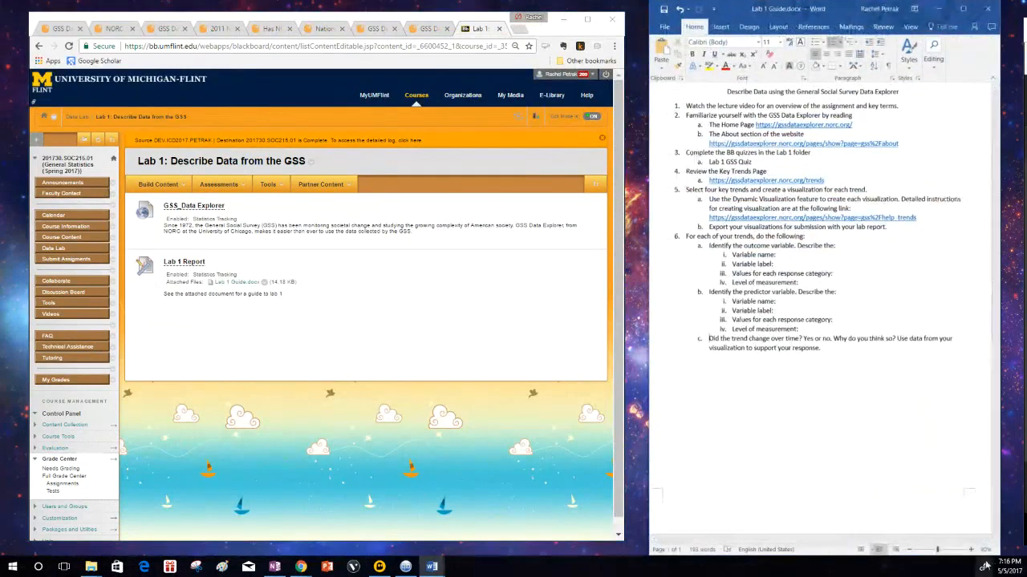
ctrl+scroll(939, 469, up, 4)
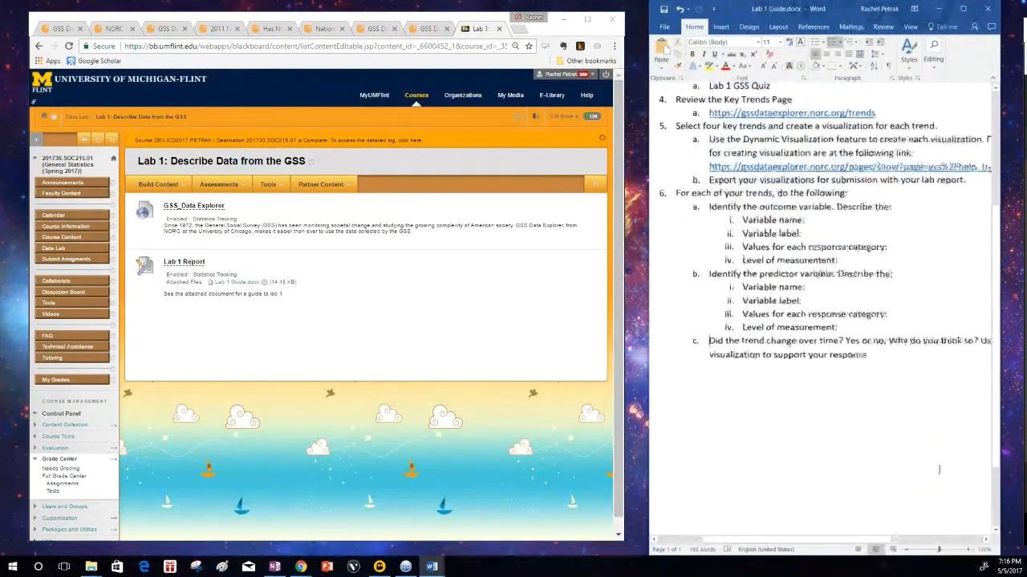
scroll(664, 257, up, 5)
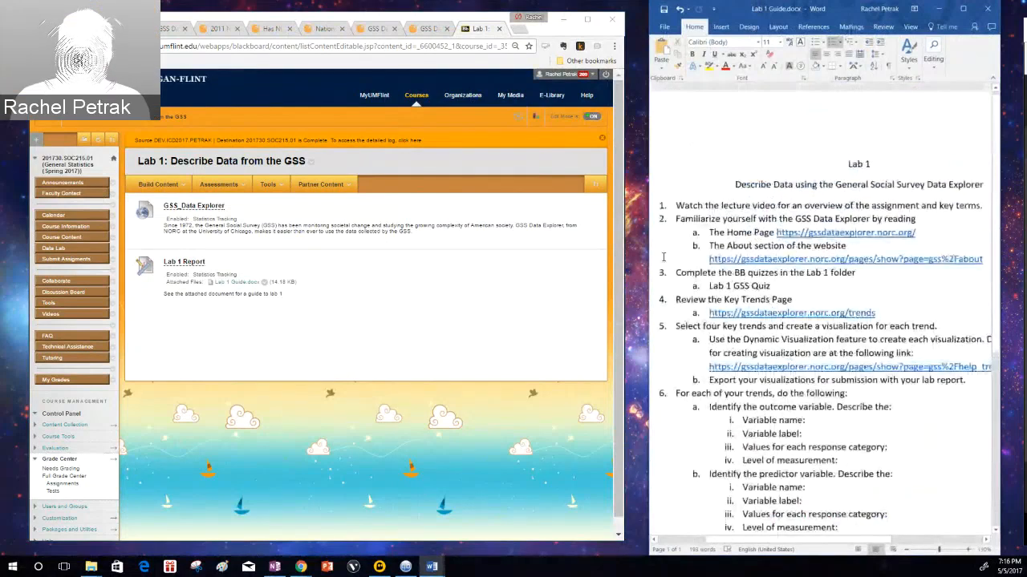
Widen the Lab 1 Guide window to show the full page width, minimizing the browser and closing the SPSS Word document behind it
drag(649, 257, 559, 257)
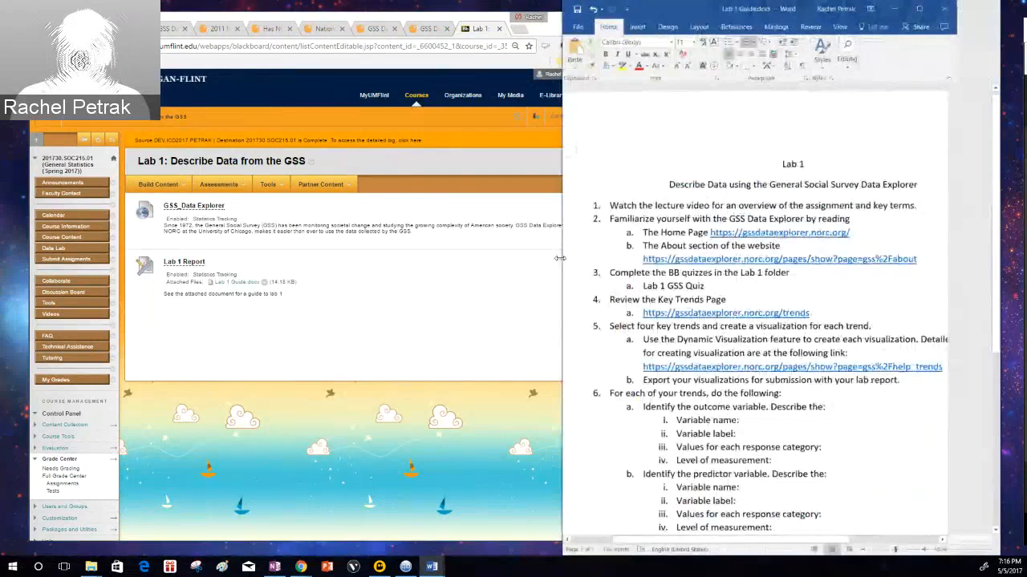
drag(559, 258, 540, 257)
click(491, 19)
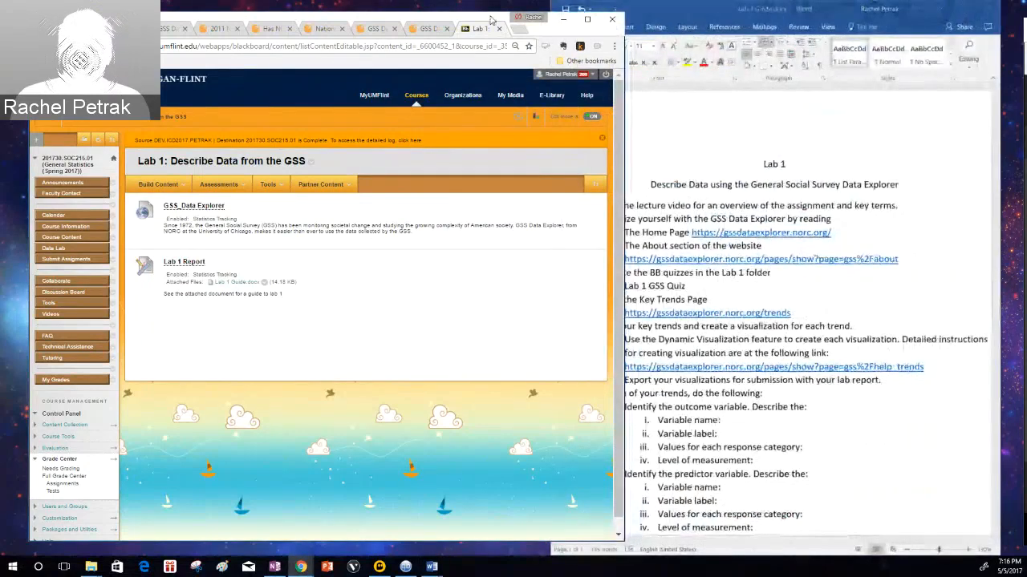
click(563, 19)
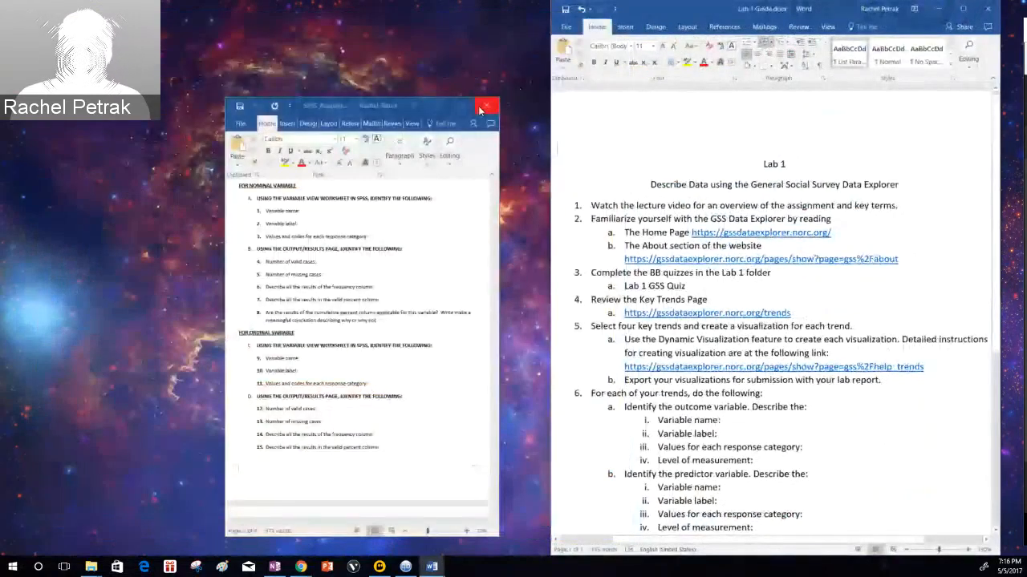
click(482, 107)
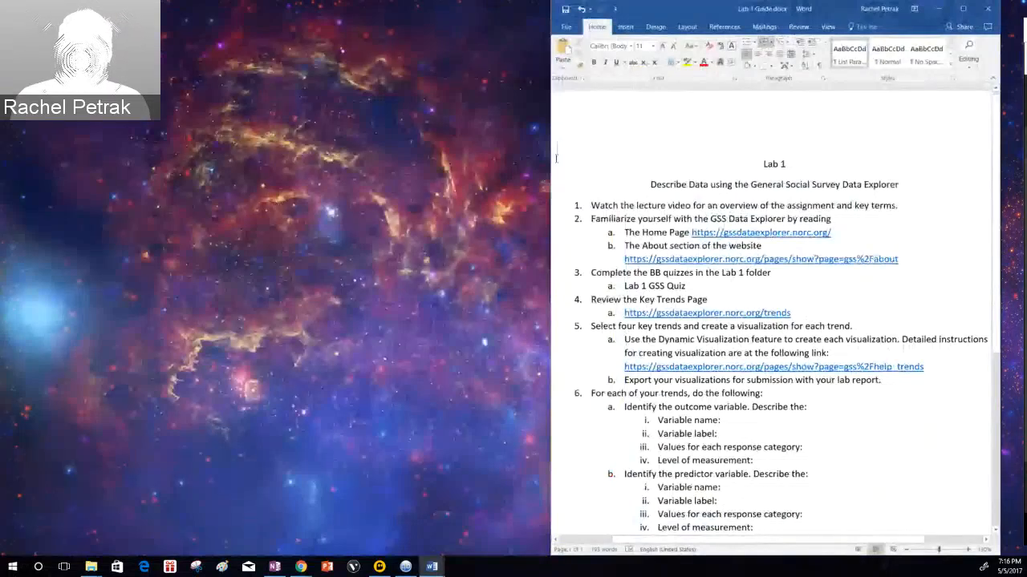
drag(551, 176, 450, 221)
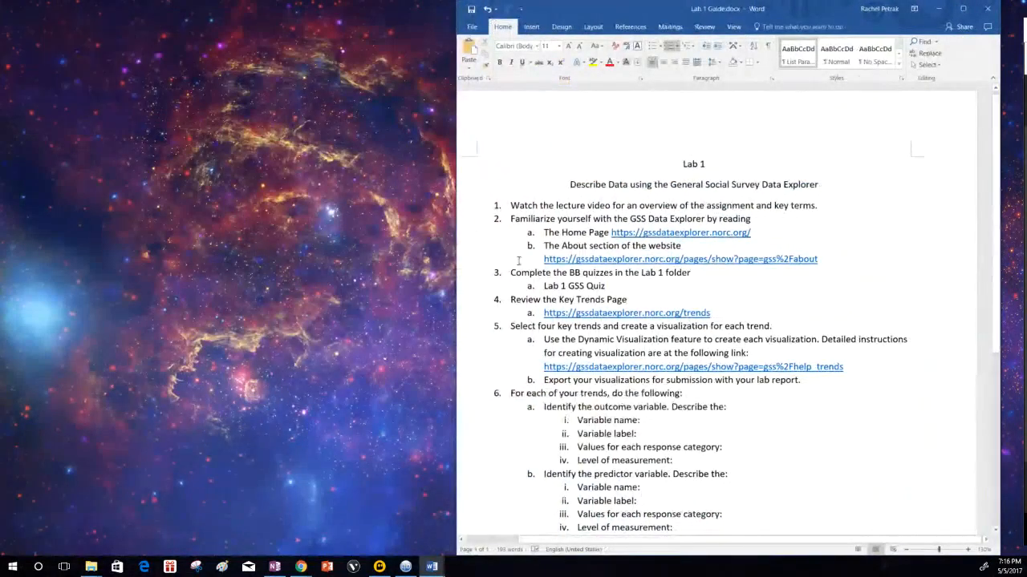
scroll(521, 261, down, 2)
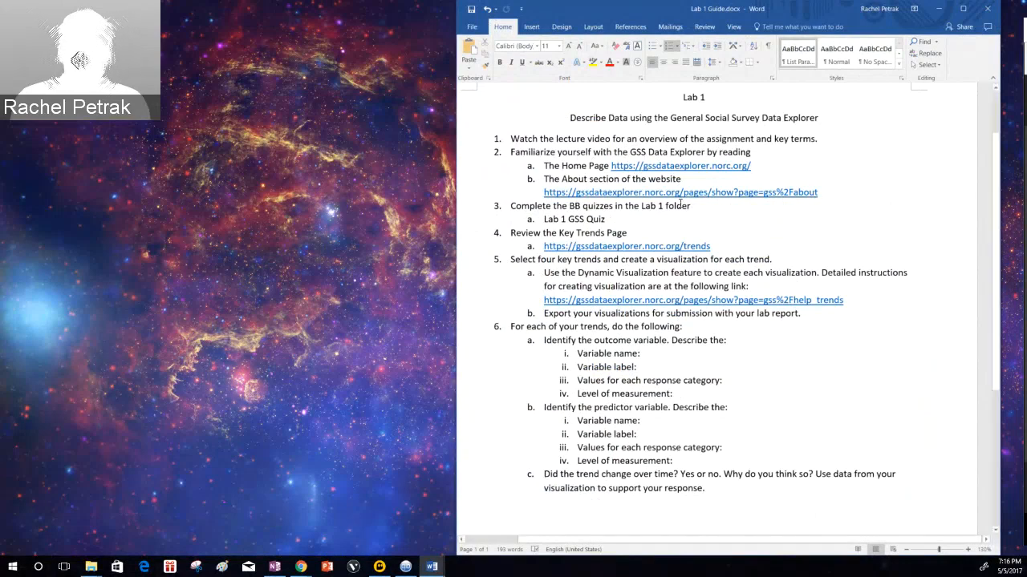
Switch back to the Lab 1 course page in Chrome, open the GSS_Data Explorer link, and slightly narrow the browser window
click(310, 568)
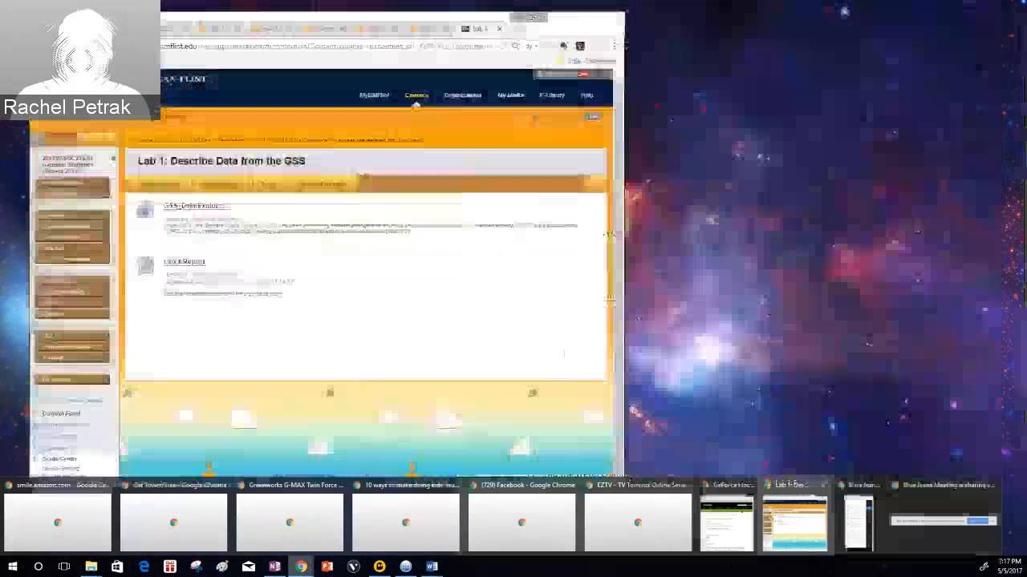
click(790, 521)
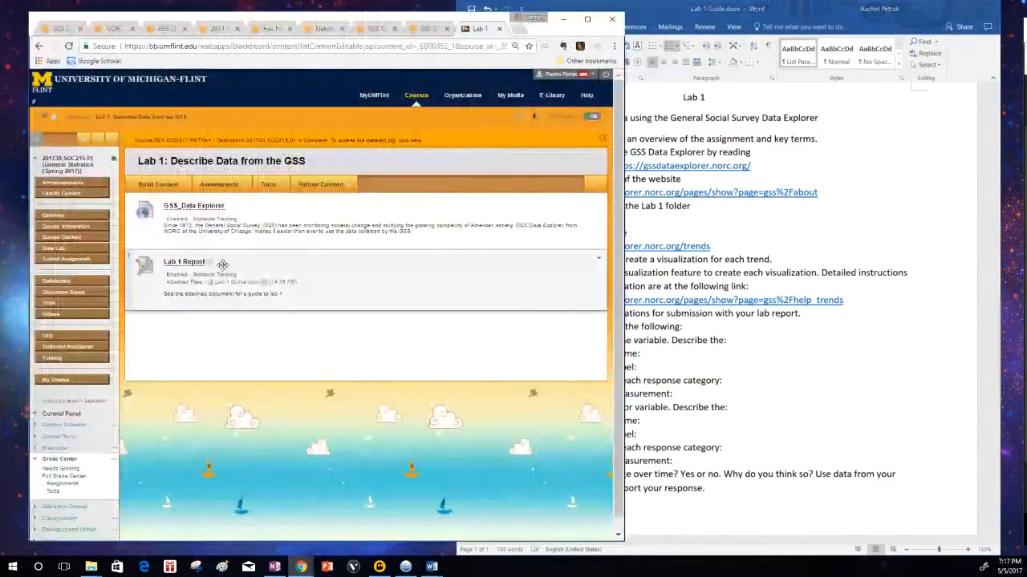
click(194, 206)
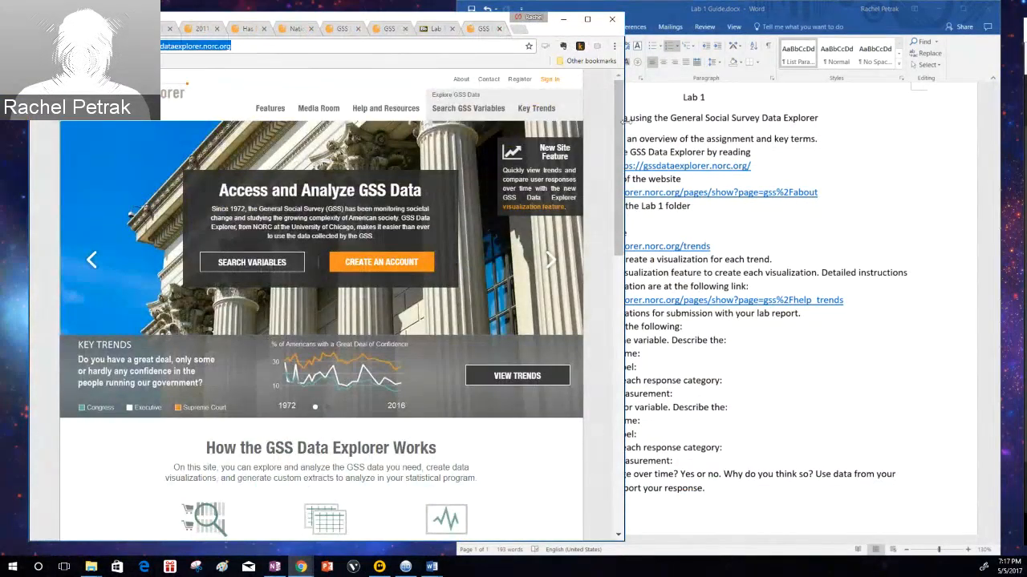
drag(624, 124, 605, 144)
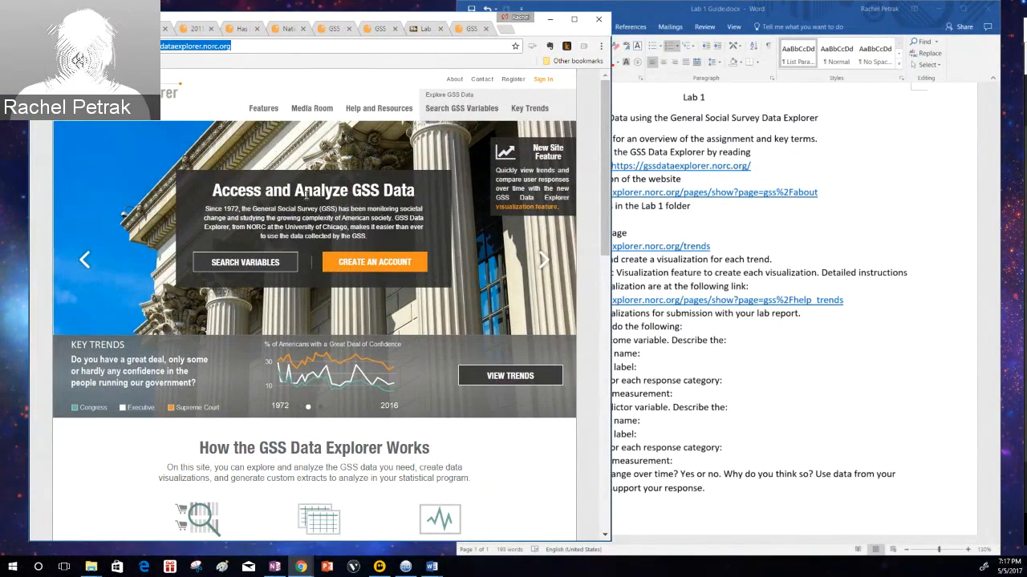
Examine the GSS Data Explorer home page and its "How the GSS Data Explorer Works" section alongside the Lab 1 Guide instructions
click(644, 232)
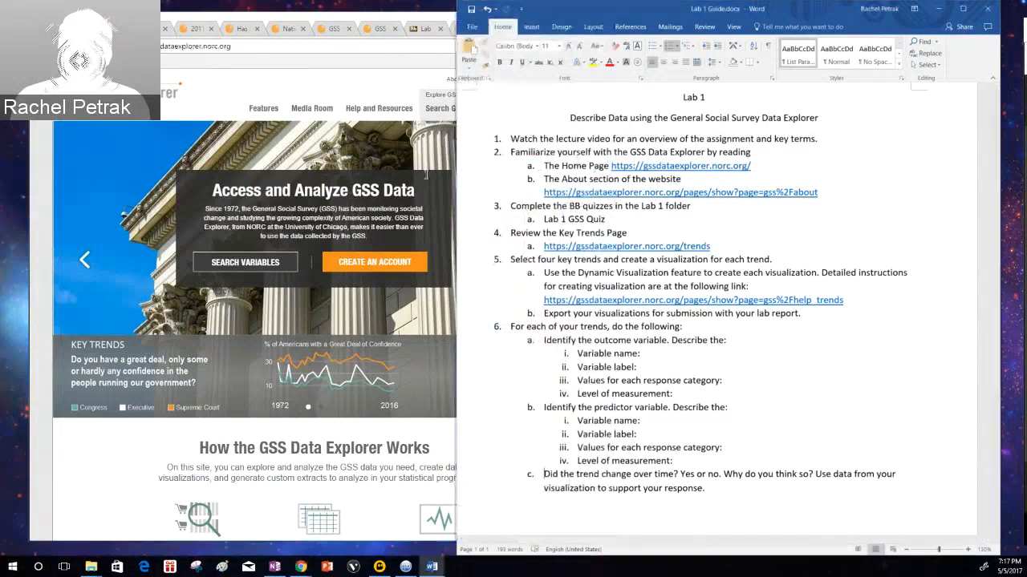
click(197, 169)
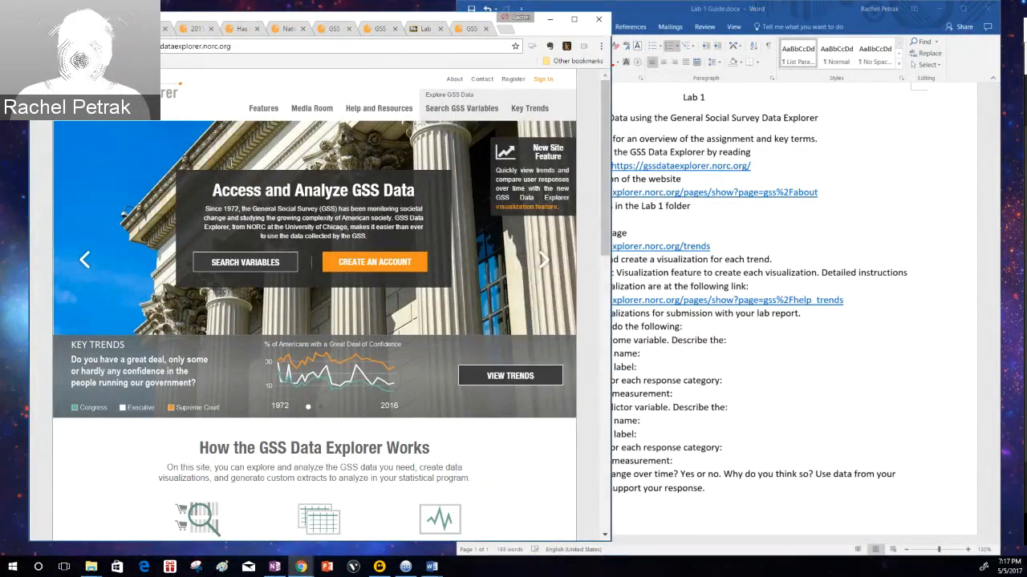
scroll(264, 232, down, 3)
scroll(267, 238, up, 1)
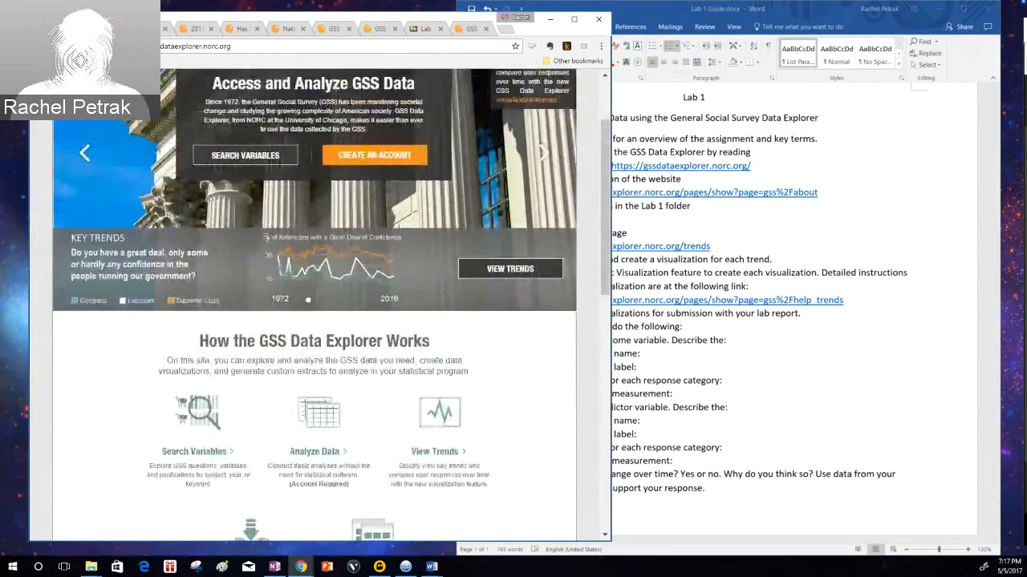
scroll(266, 237, up, 1)
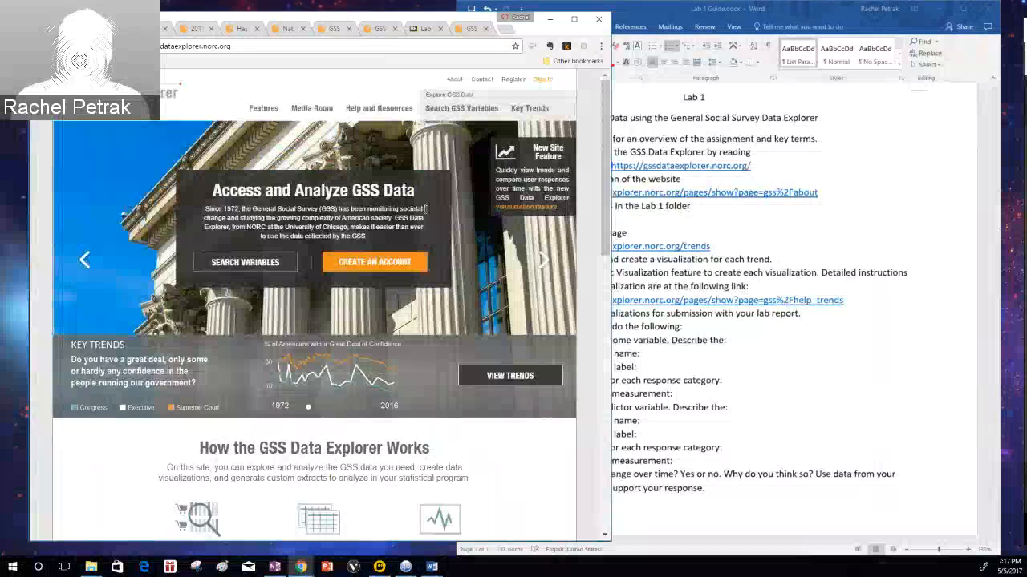
click(726, 211)
click(374, 80)
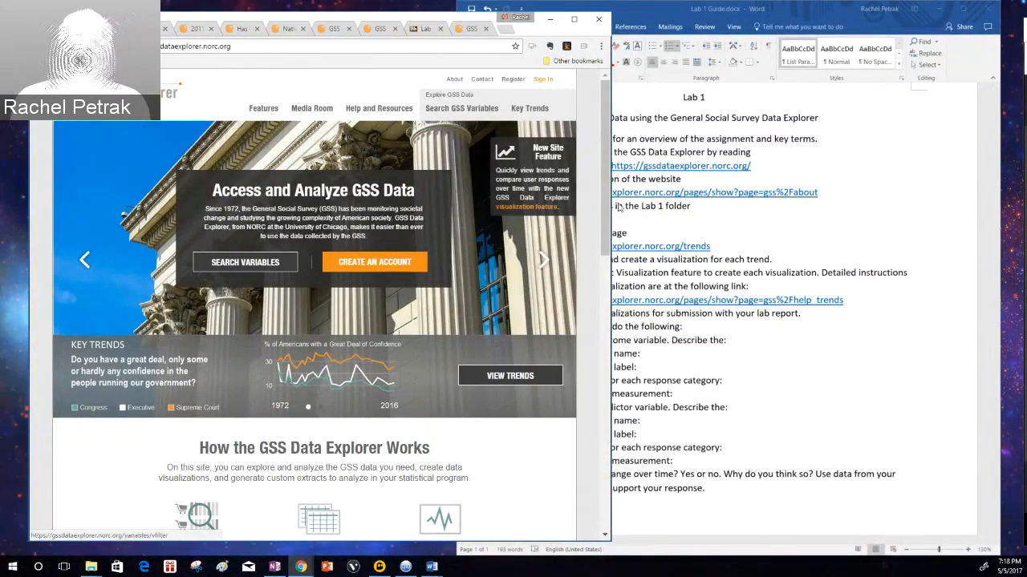
click(705, 220)
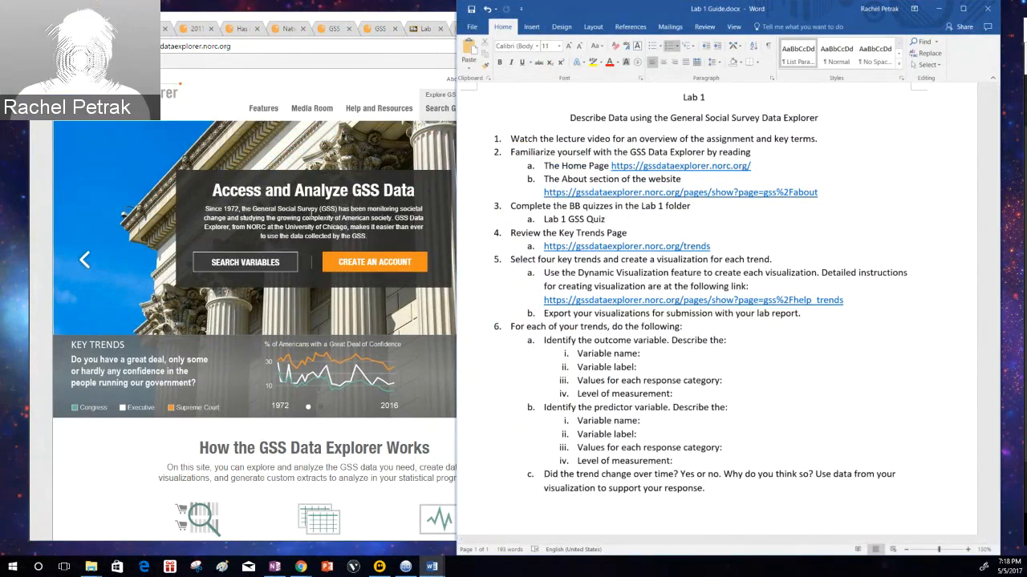
click(91, 491)
scroll(92, 491, down, 3)
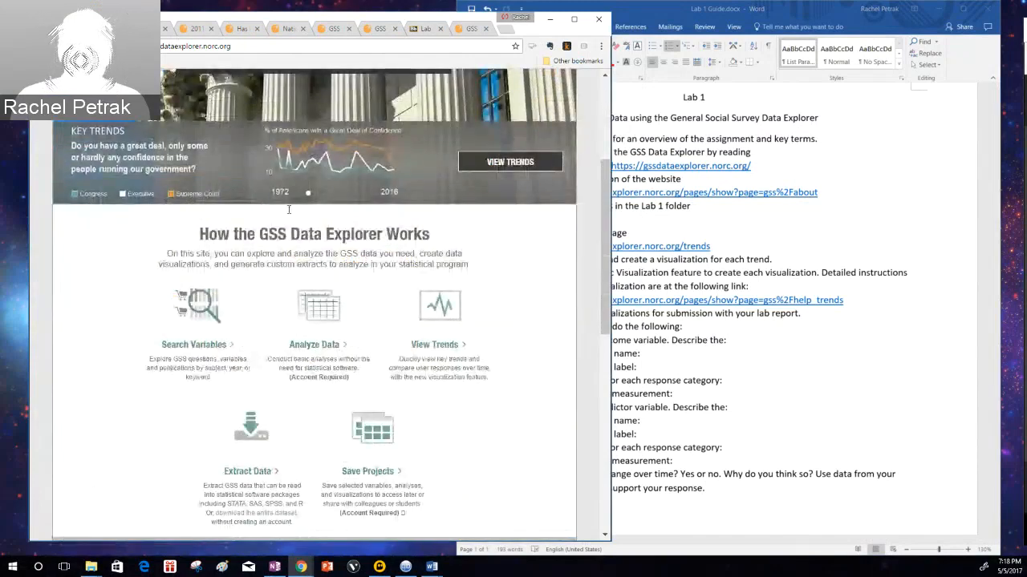
scroll(289, 210, up, 1)
scroll(454, 398, down, 2)
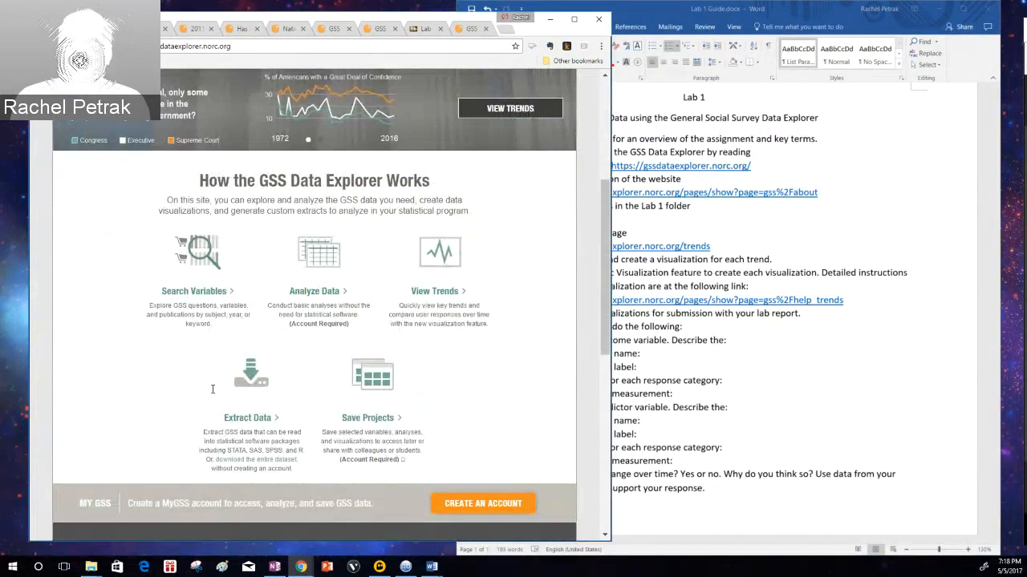
scroll(340, 341, up, 5)
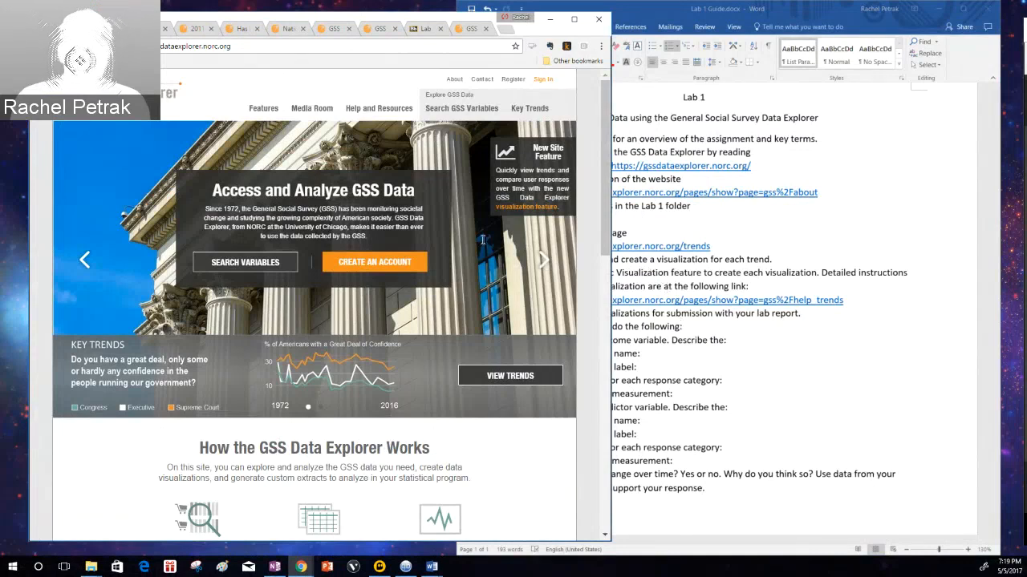
Consult the Lab 1 Guide, open the Key Trends page from the GSS Data Explorer home page, and look through its topic categories
click(717, 273)
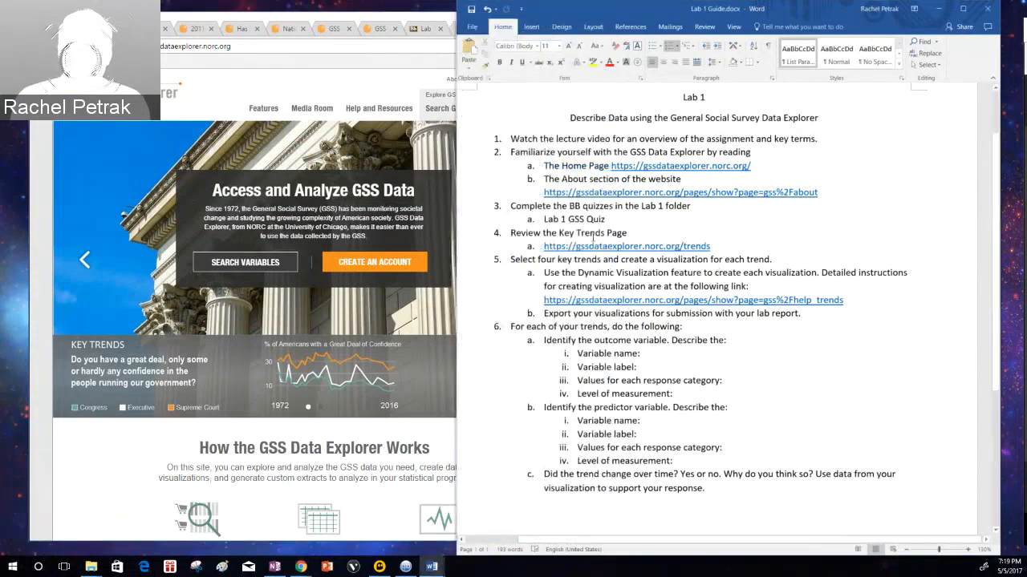
click(311, 94)
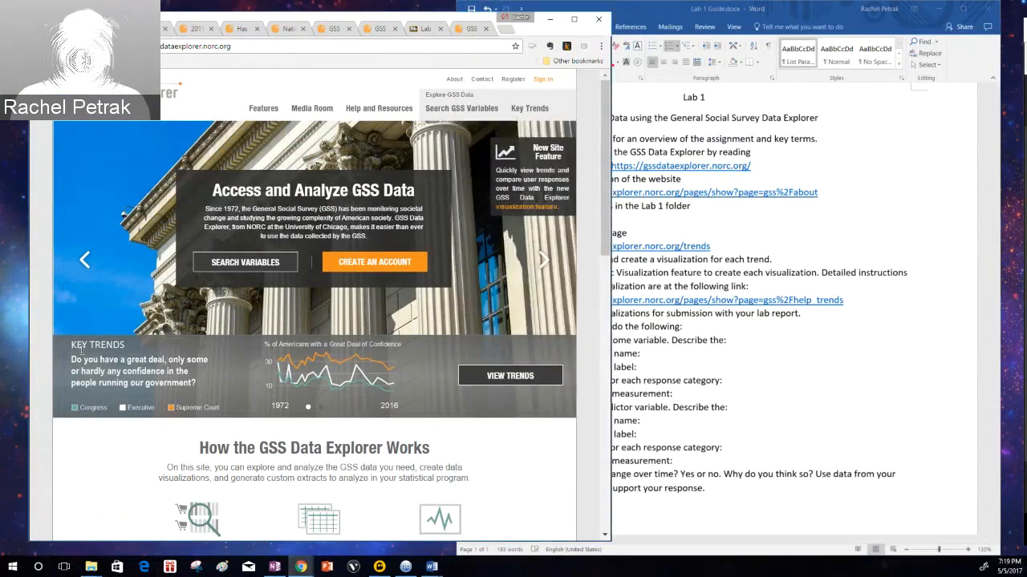
scroll(82, 350, down, 1)
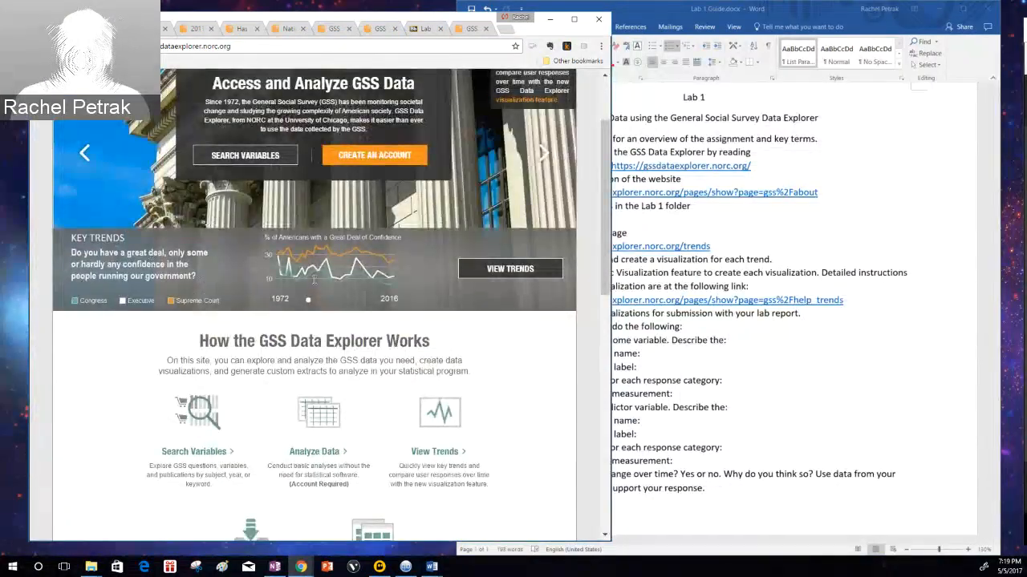
click(498, 272)
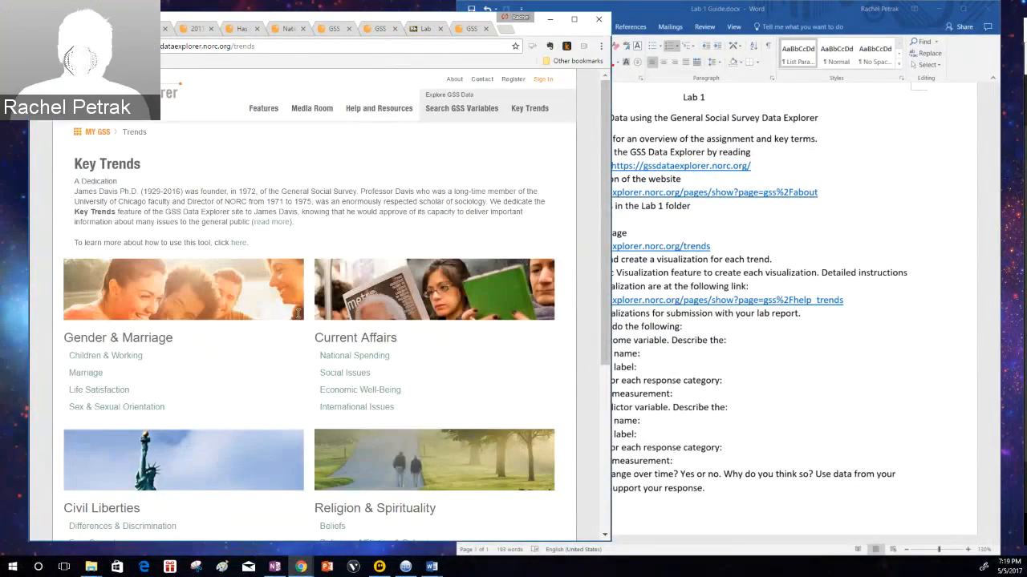
scroll(334, 308, down, 2)
scroll(296, 312, up, 1)
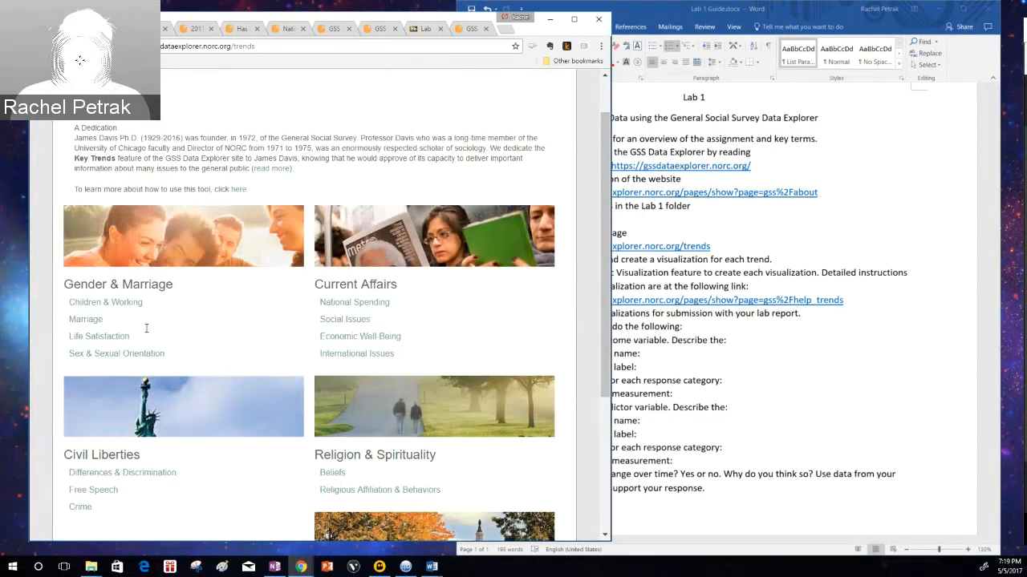
Review the Key Trends topic categories alongside the visualization instructions in the Lab 1 Guide
scroll(268, 362, down, 1)
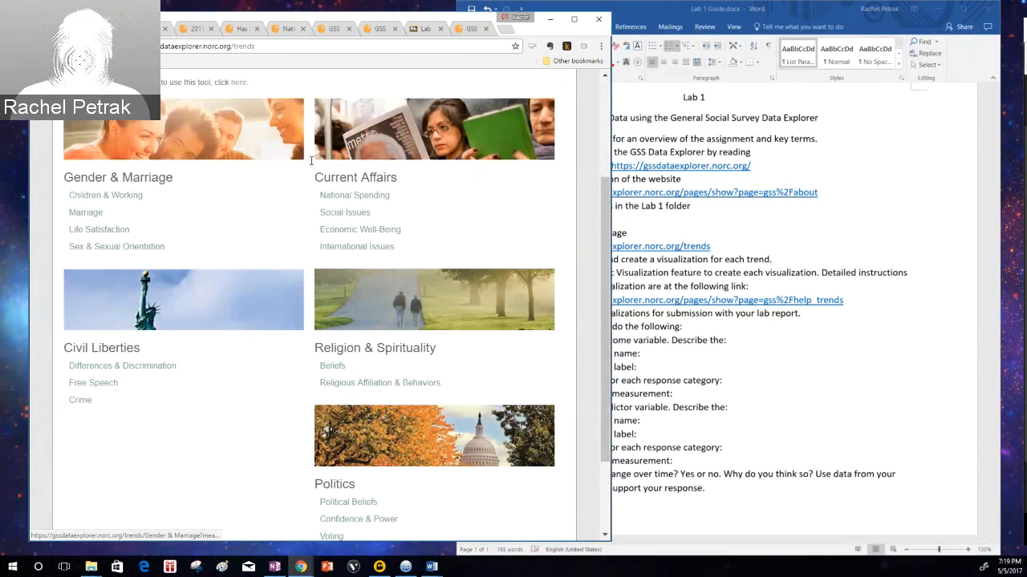
scroll(311, 160, up, 2)
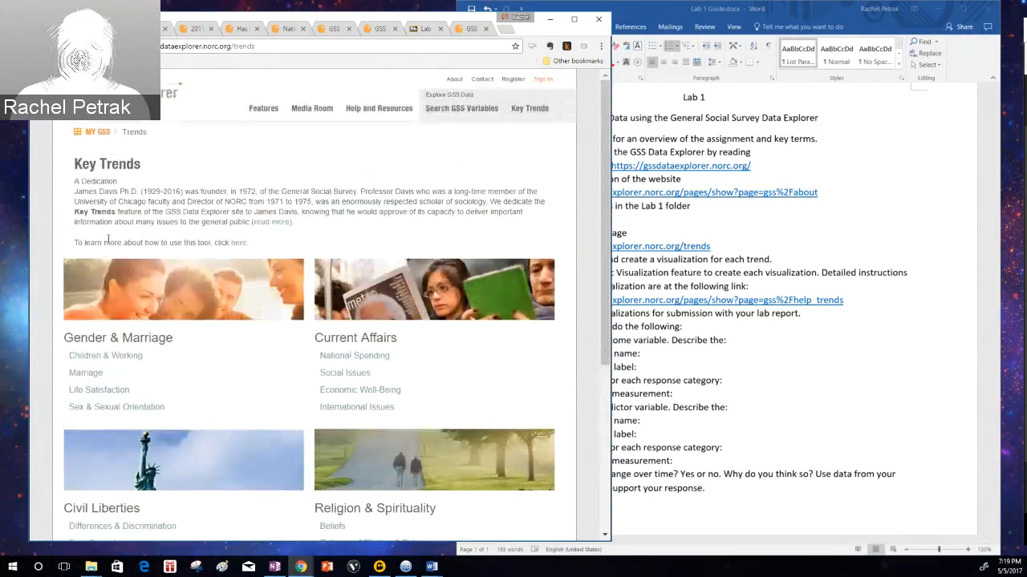
click(823, 372)
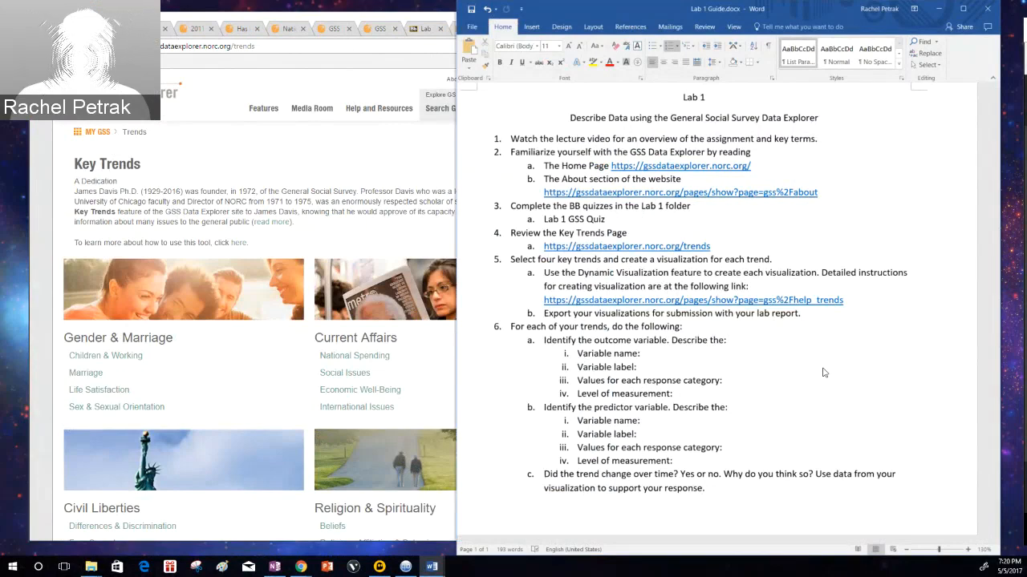
click(298, 173)
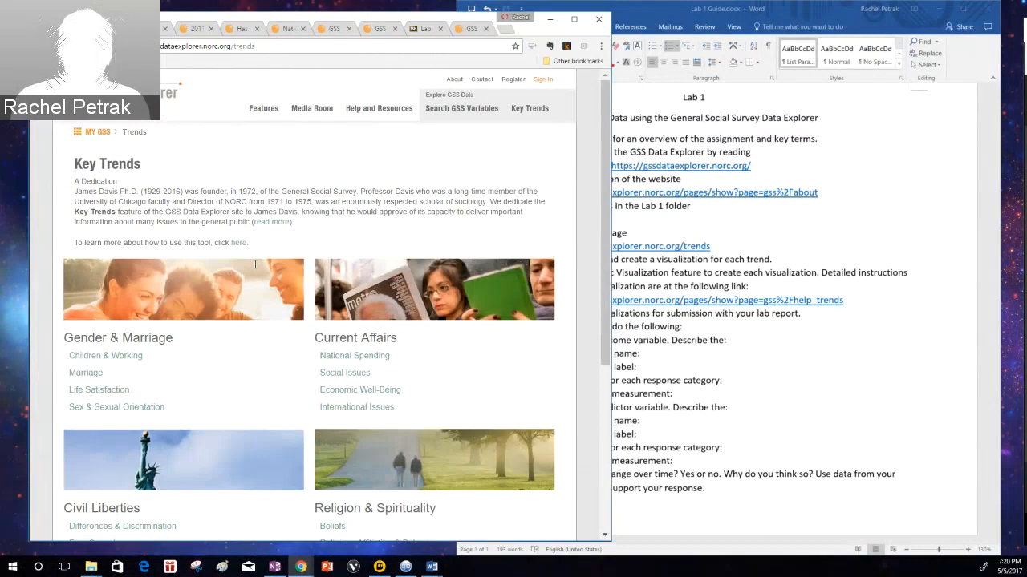
Open the Children & Working topic under Gender & Marriage and bring its Number of children trend chart into view
scroll(201, 289, down, 1)
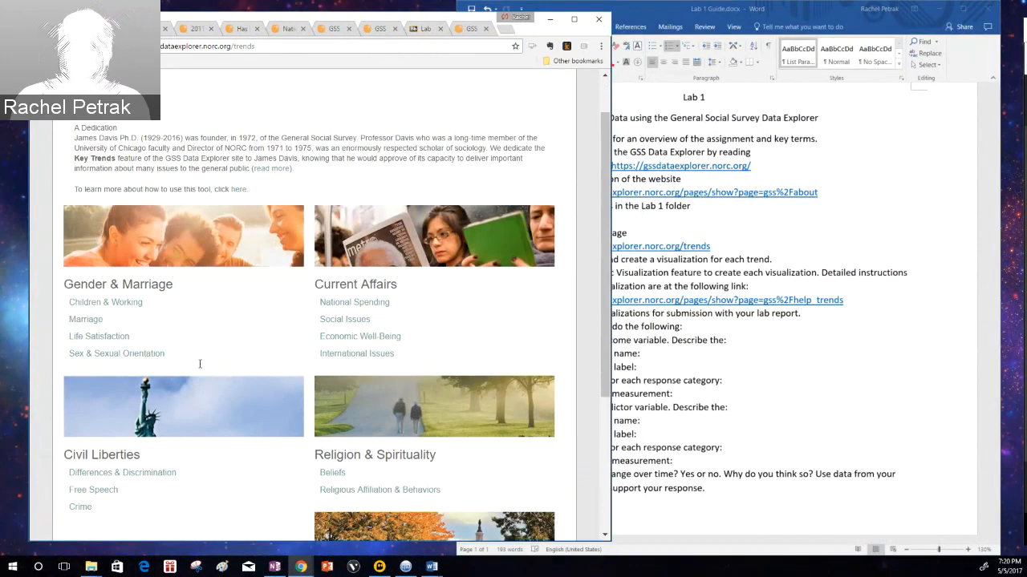
scroll(200, 364, down, 1)
click(129, 250)
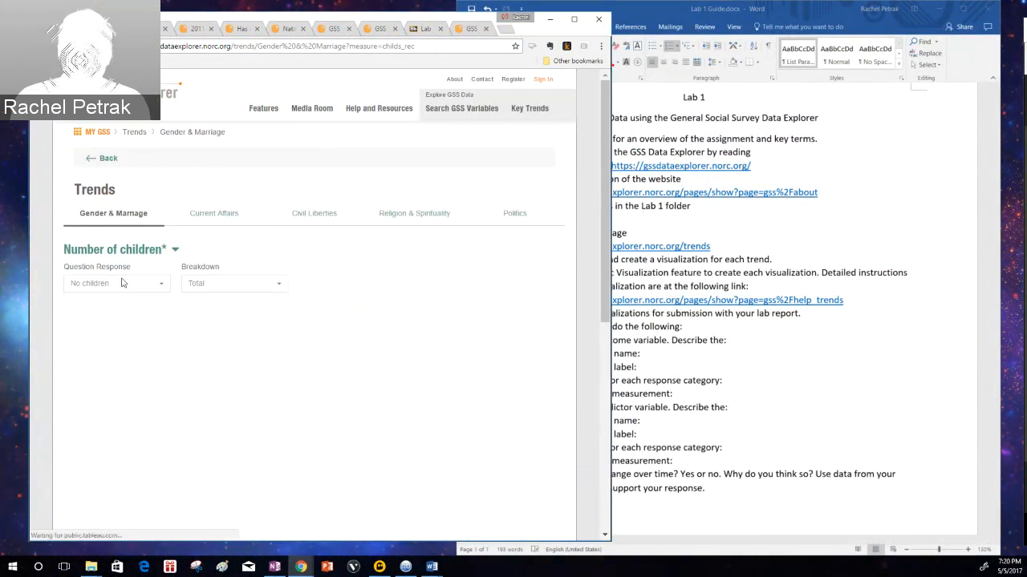
scroll(194, 333, down, 1)
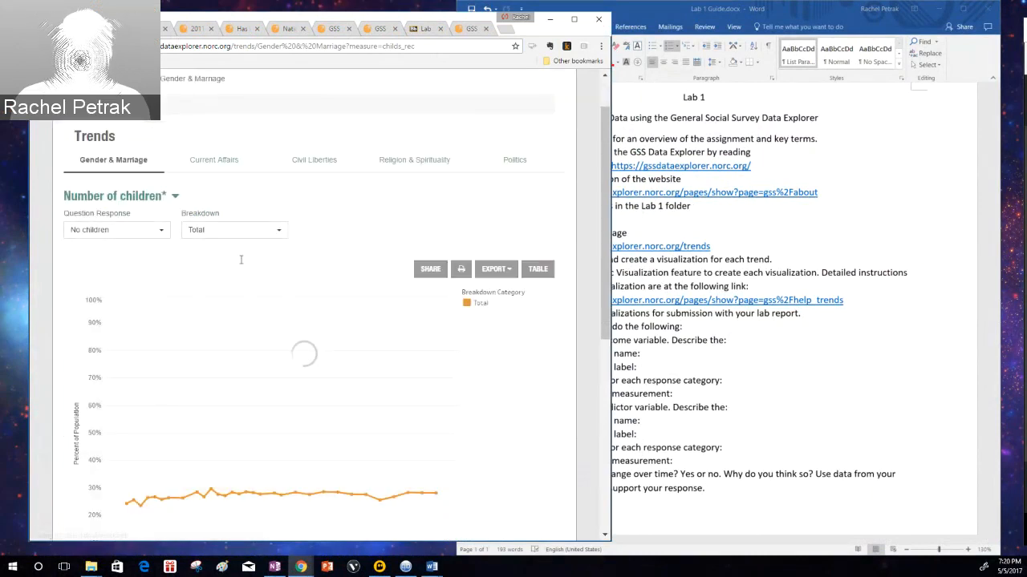
scroll(197, 288, down, 1)
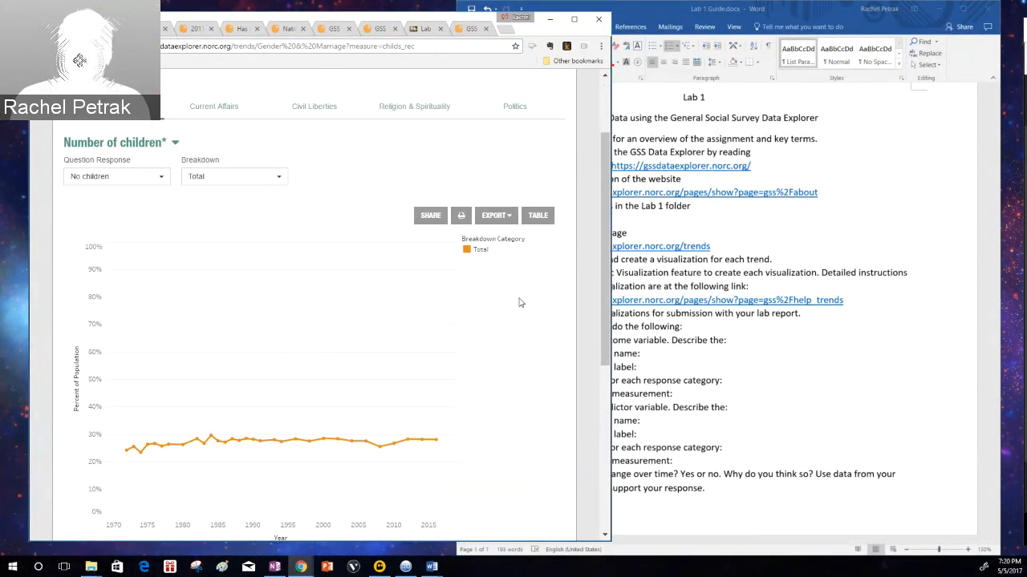
Examine the list of Gender & Marriage trend questions available in place of Number of children
click(175, 145)
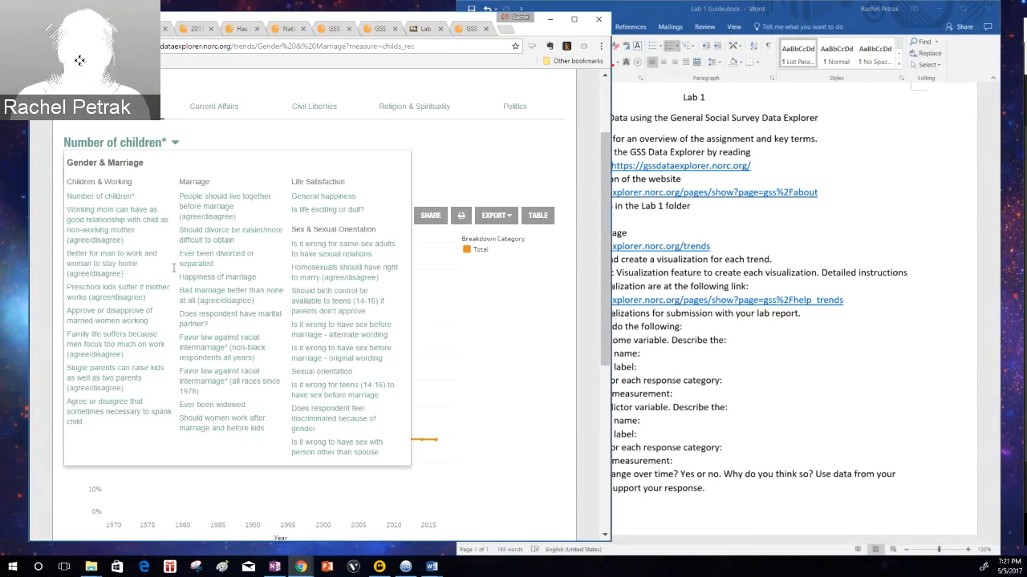
click(178, 149)
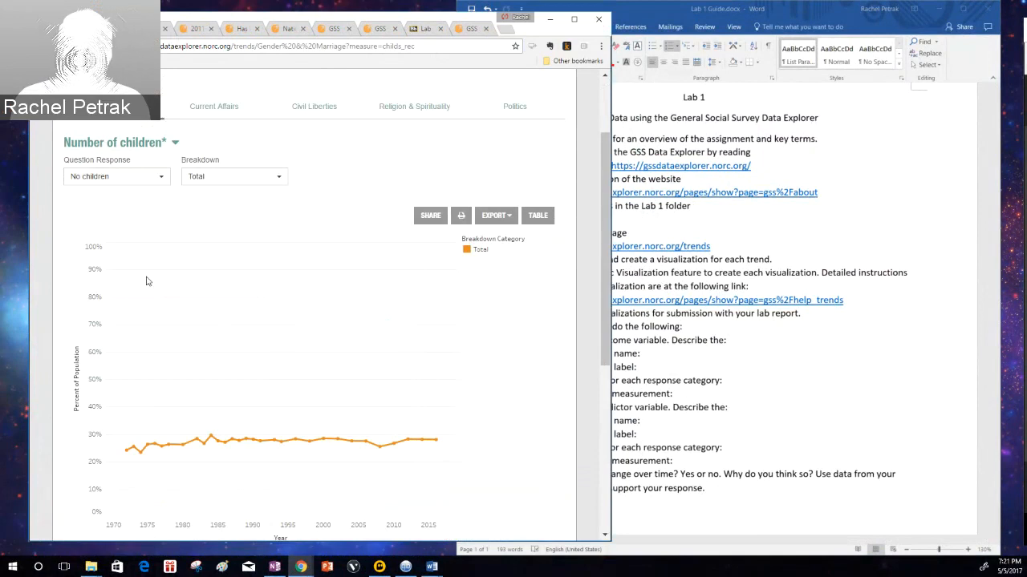
scroll(146, 281, up, 2)
scroll(97, 189, down, 1)
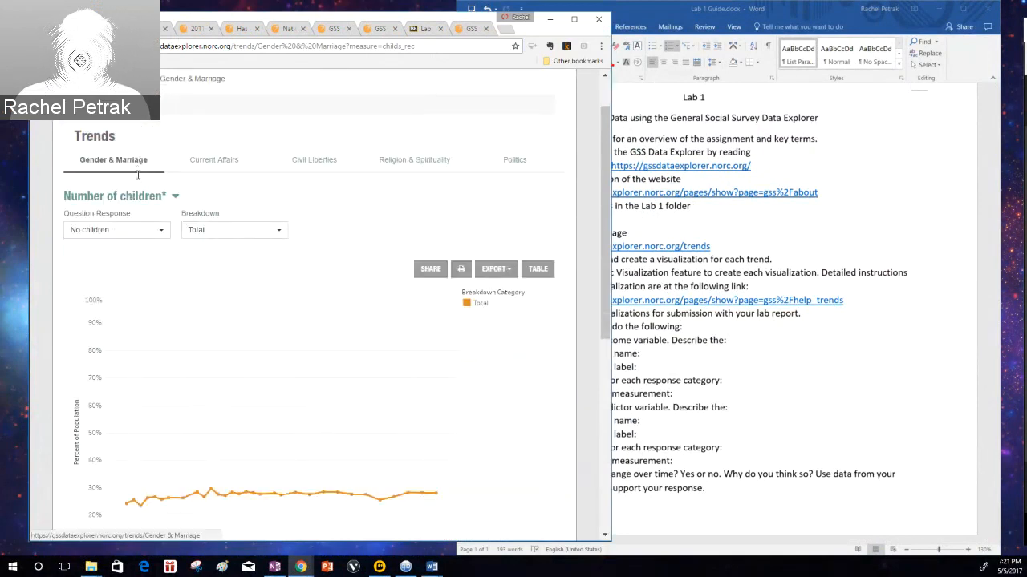
click(175, 200)
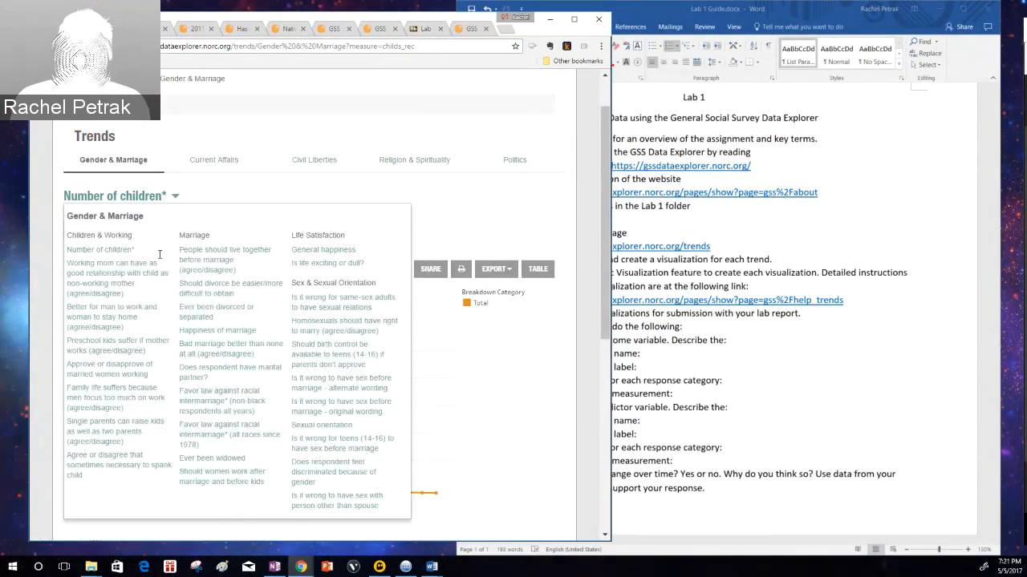
scroll(160, 256, down, 1)
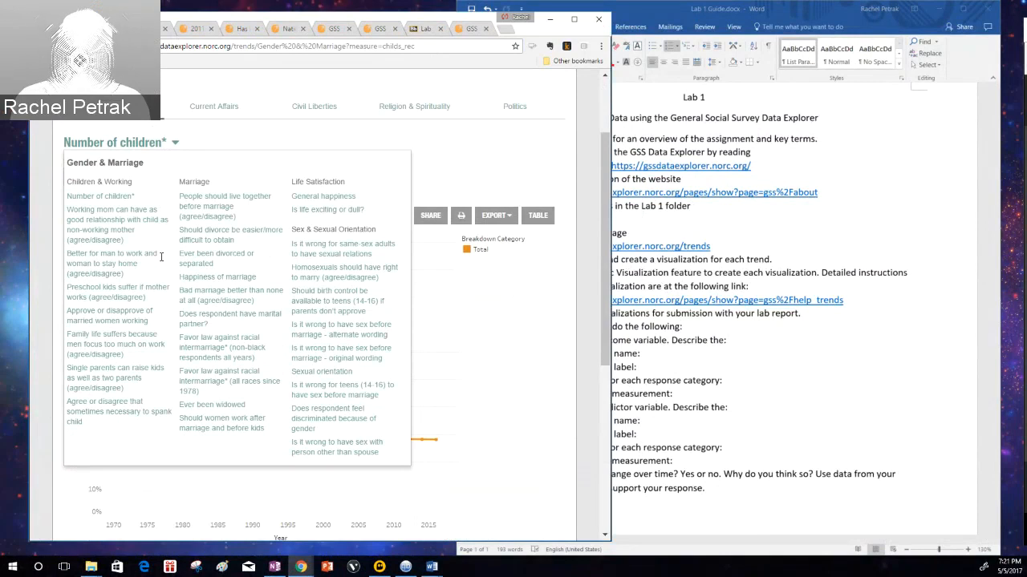
click(221, 136)
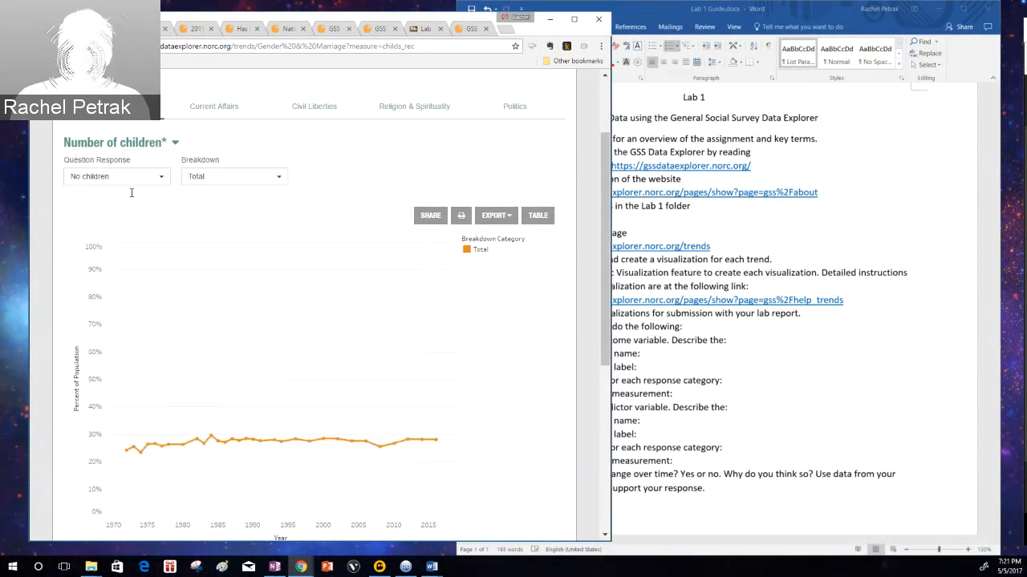
click(175, 143)
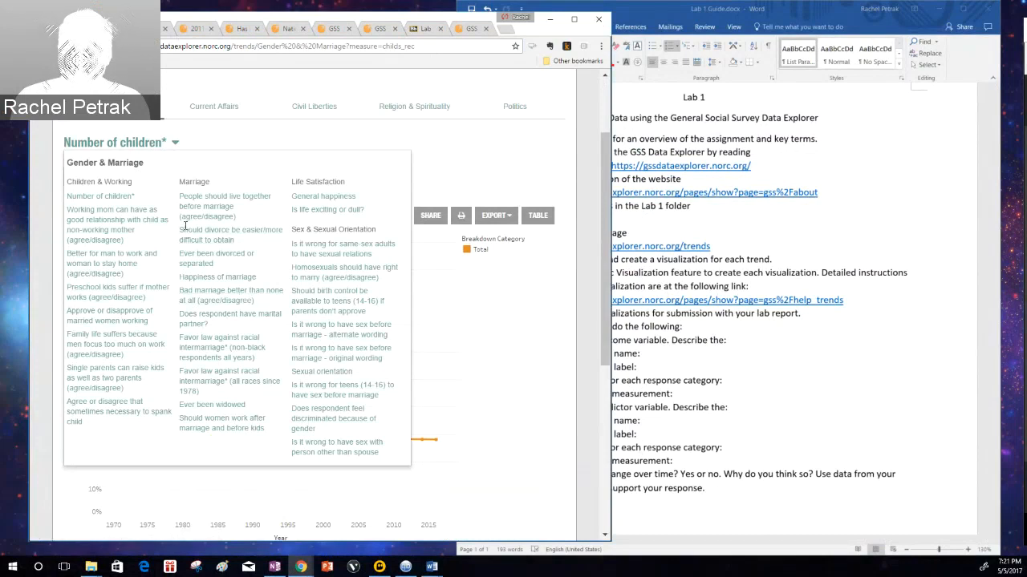
click(189, 142)
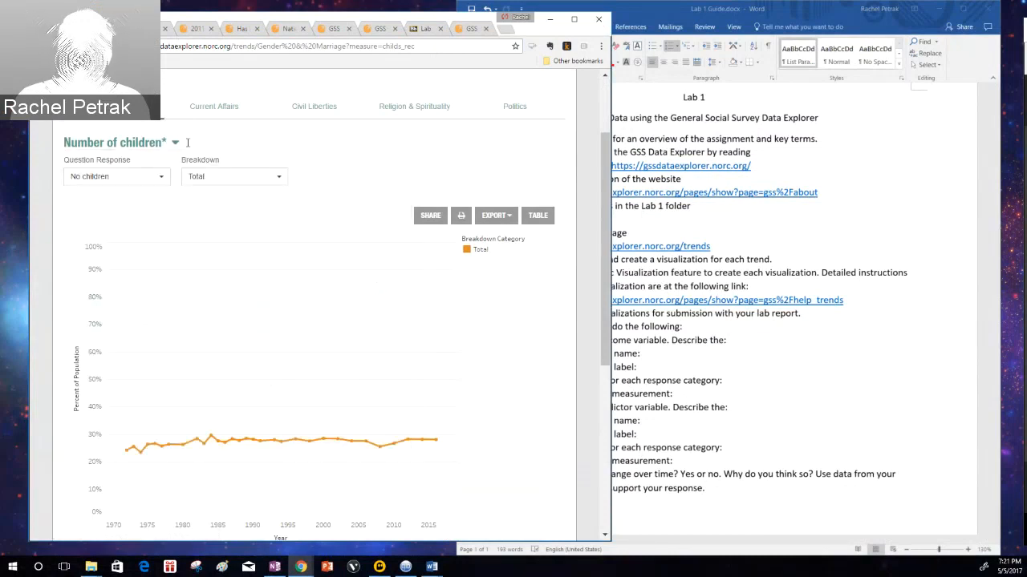
Check the Question Response options for Number of children and set the Breakdown to Condition of health
click(160, 178)
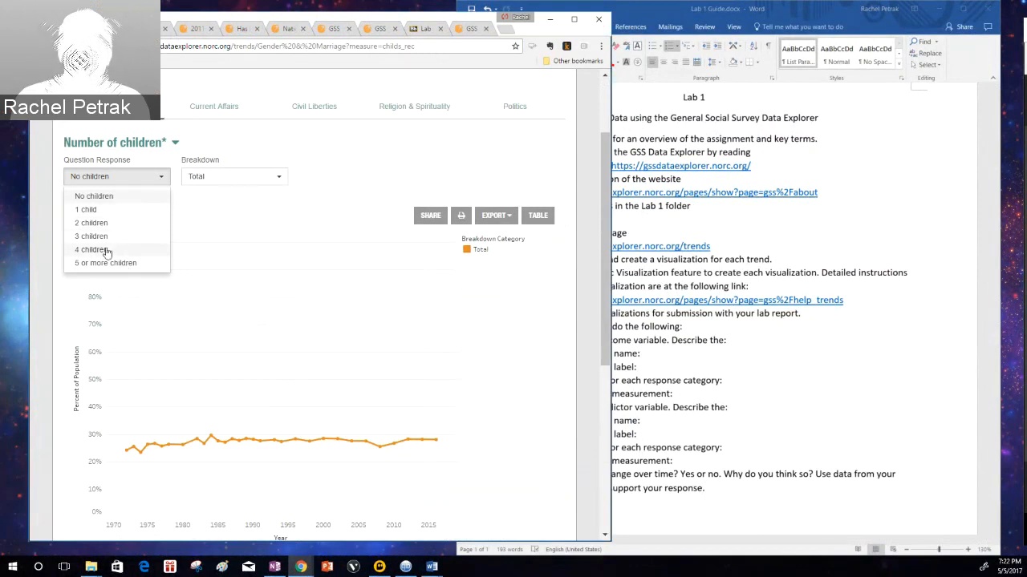
click(161, 186)
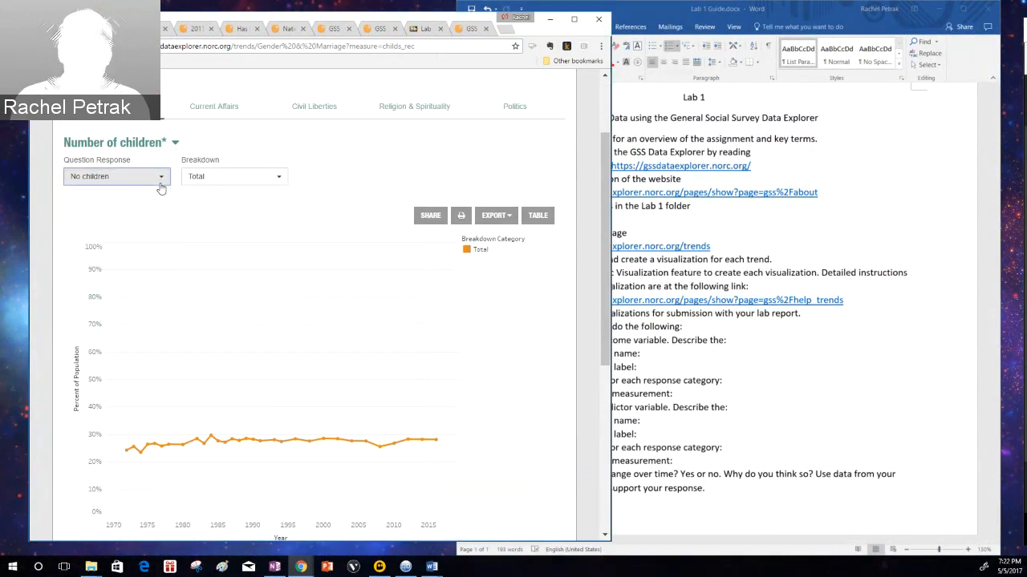
click(279, 180)
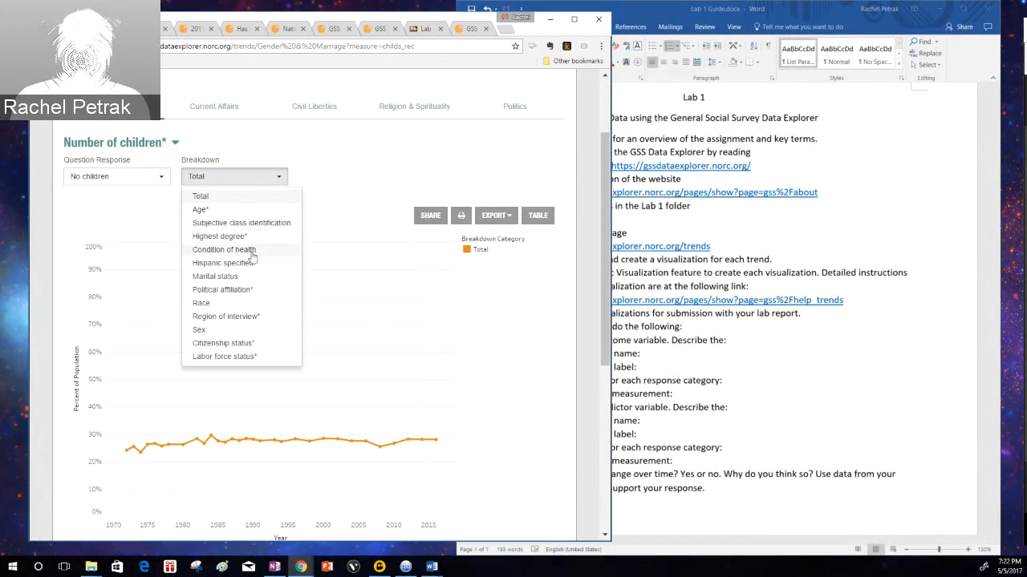
click(224, 249)
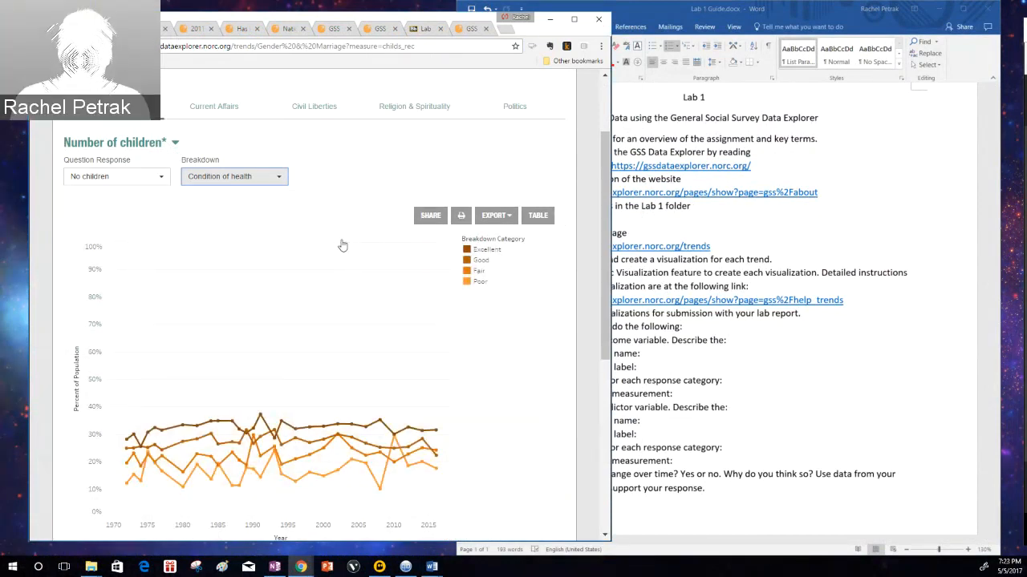
Inspect the Condition of health chart, including the Poor line's data point for 2000, and review the response options
scroll(343, 245, down, 1)
scroll(337, 243, down, 1)
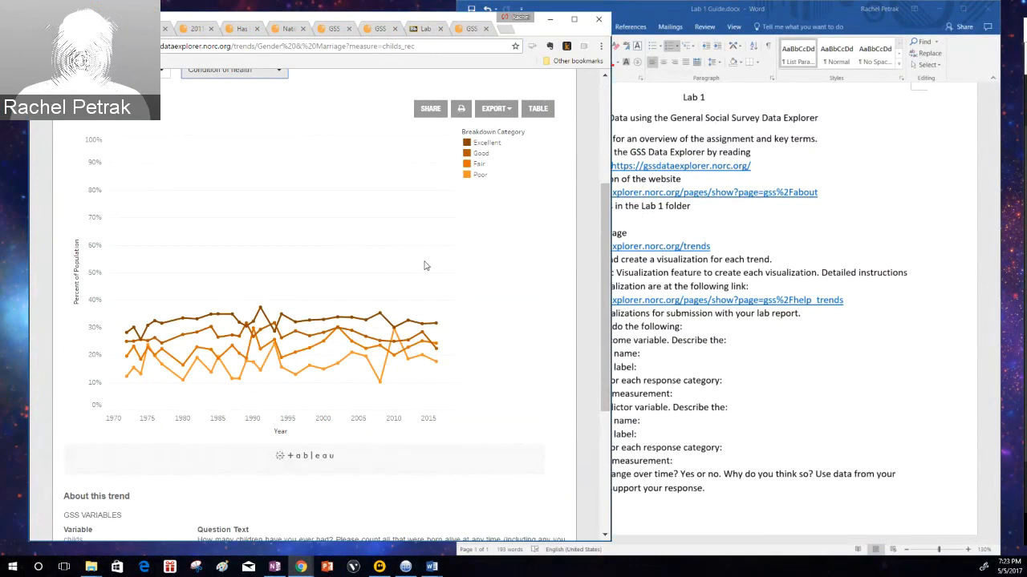
mouse_move(330, 370)
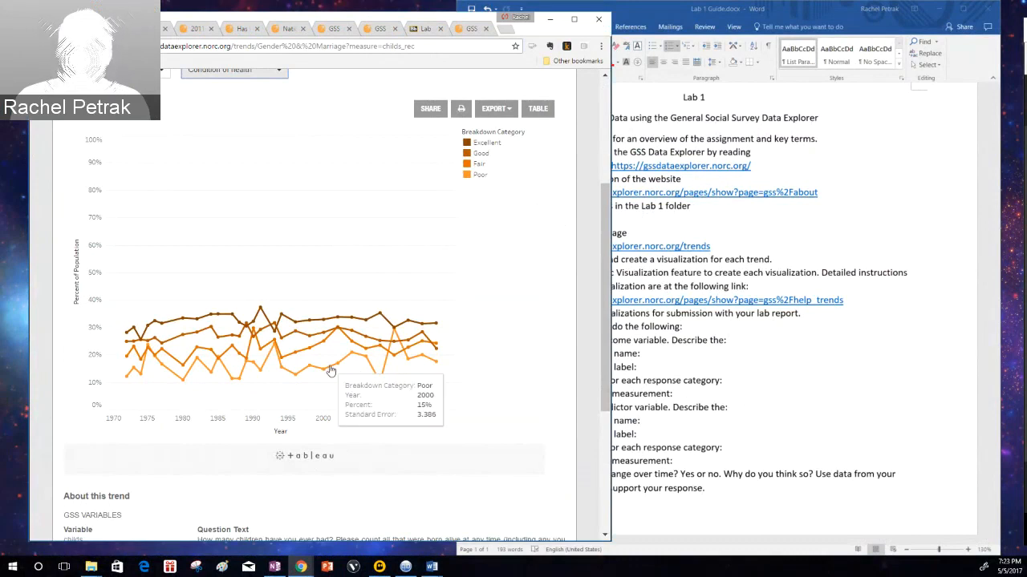
scroll(331, 369, up, 1)
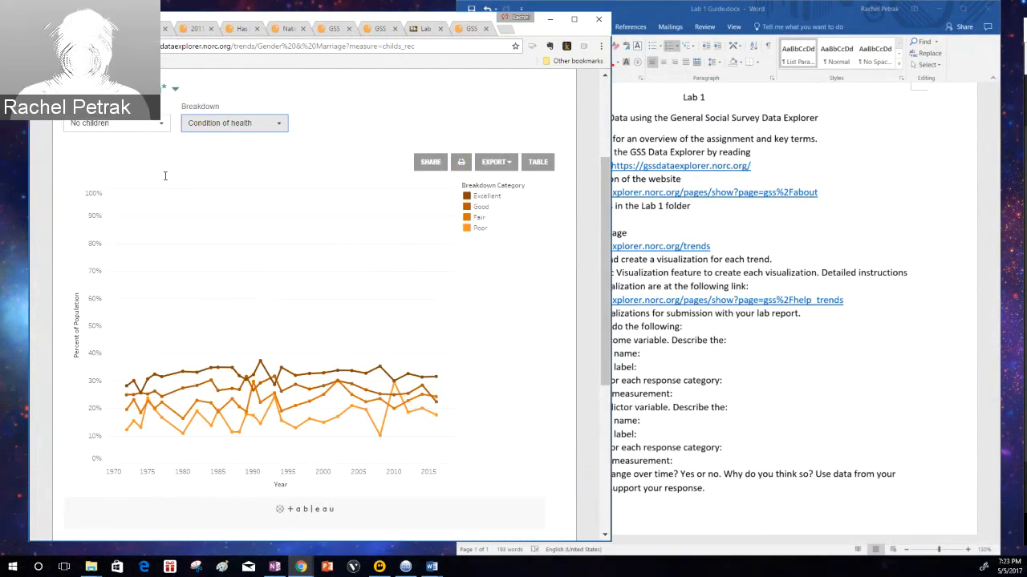
click(158, 125)
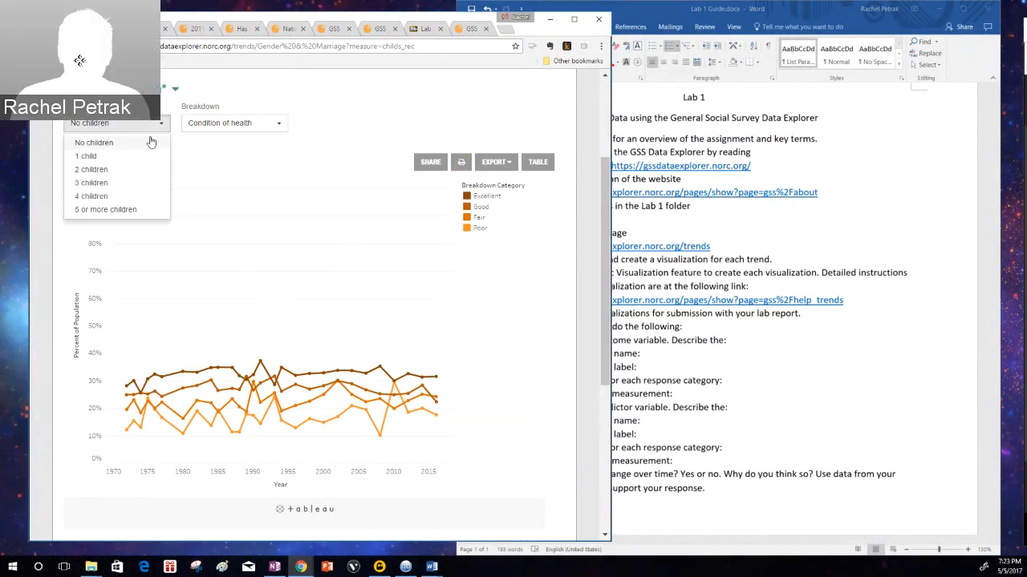
click(159, 126)
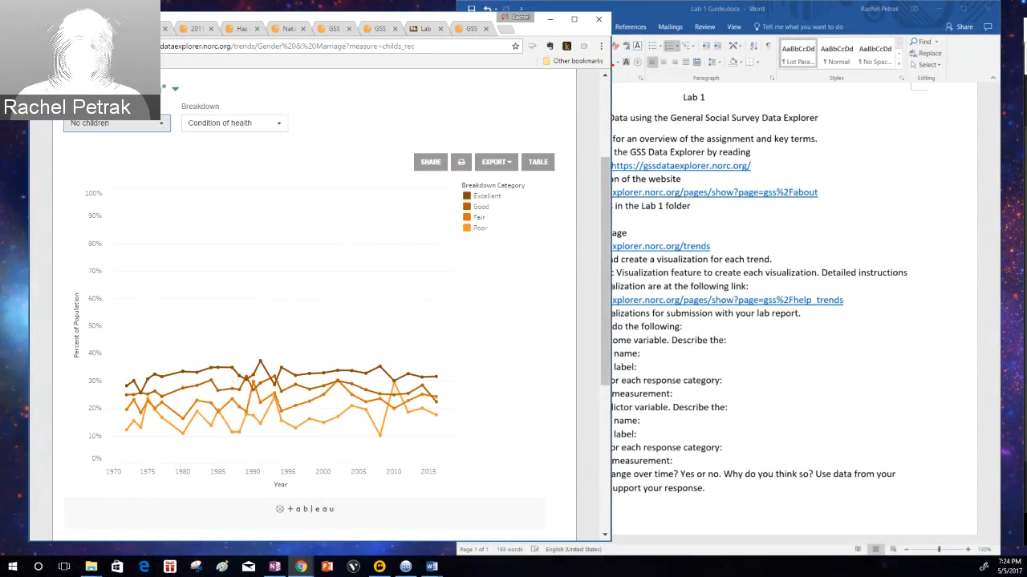
Set the Question Response to 1 child and reset the chart view after the server session ends
click(149, 123)
click(130, 153)
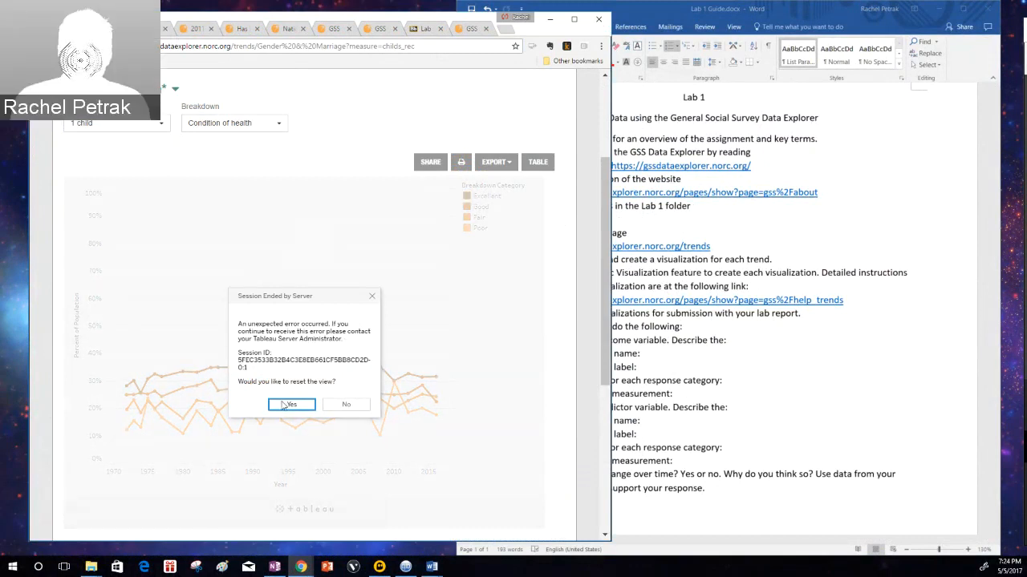
scroll(282, 405, down, 1)
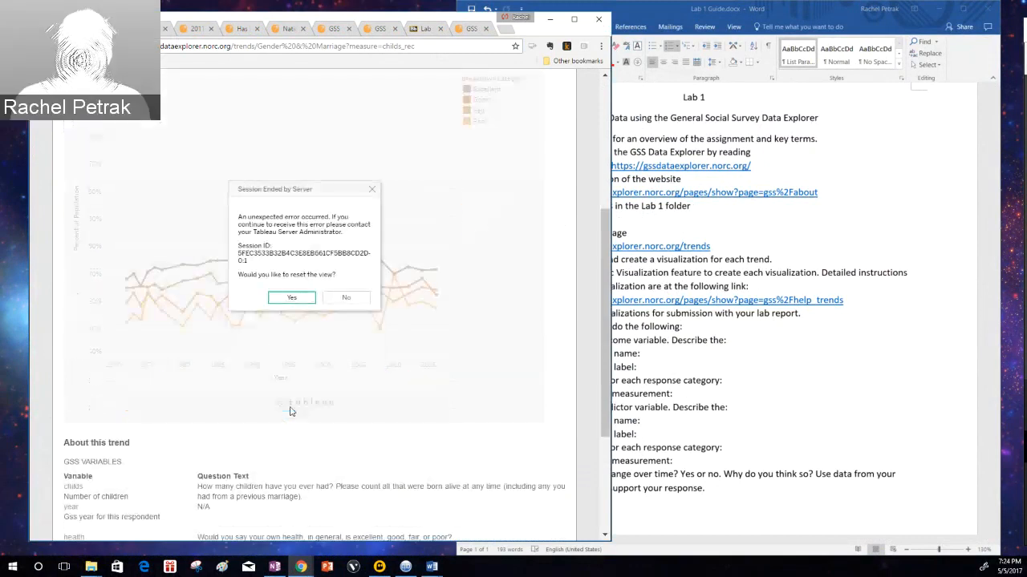
click(292, 299)
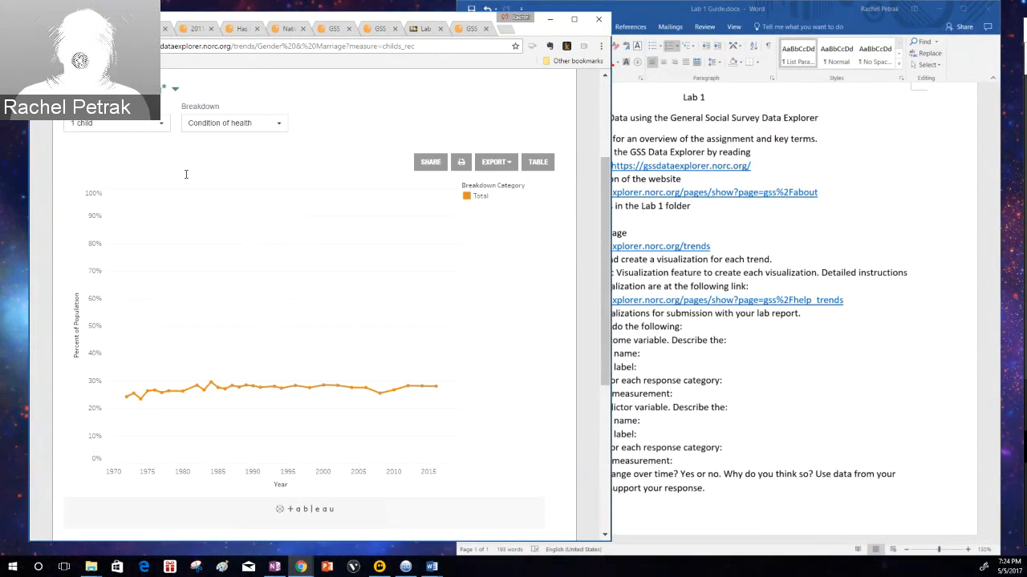
Look over the Gender & Marriage question list, view the Current Affairs trends, and switch to Civil Liberties
click(176, 90)
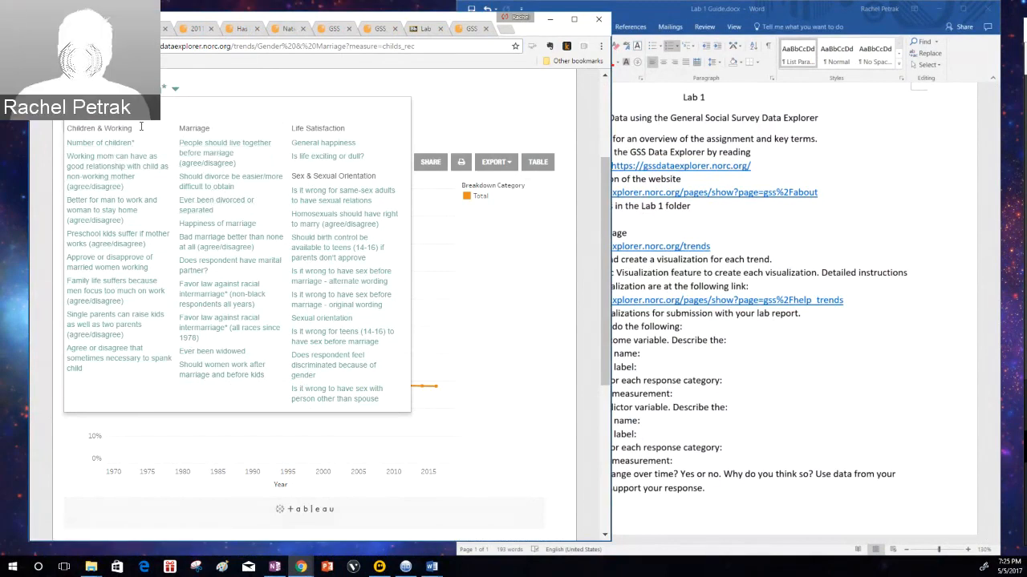
scroll(140, 126, up, 2)
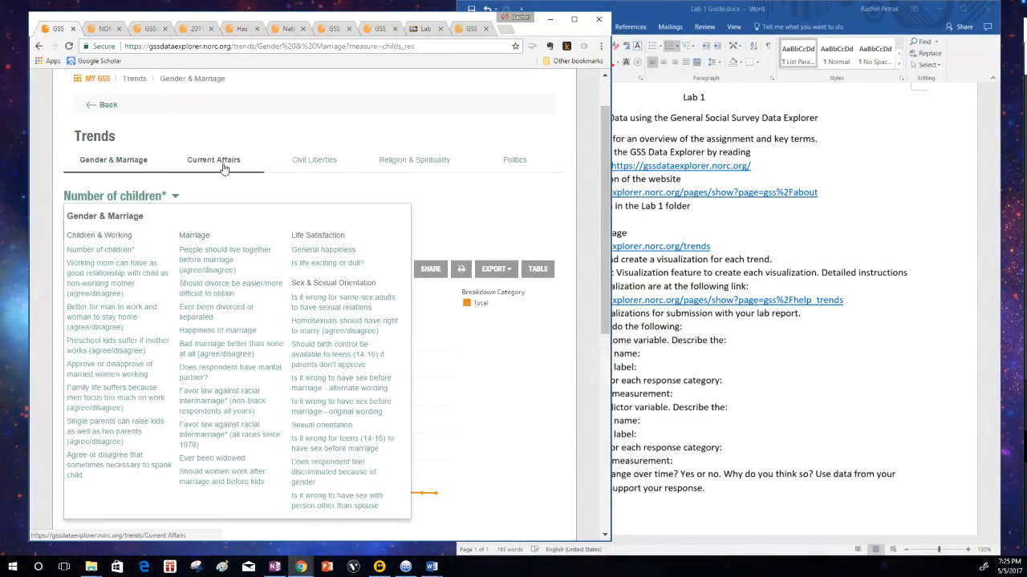
click(223, 168)
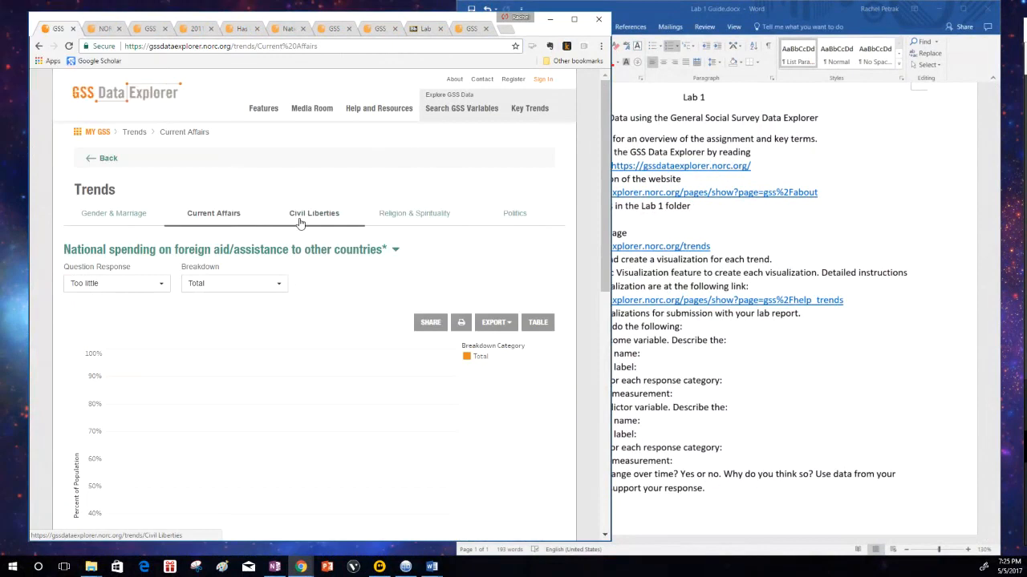
click(325, 228)
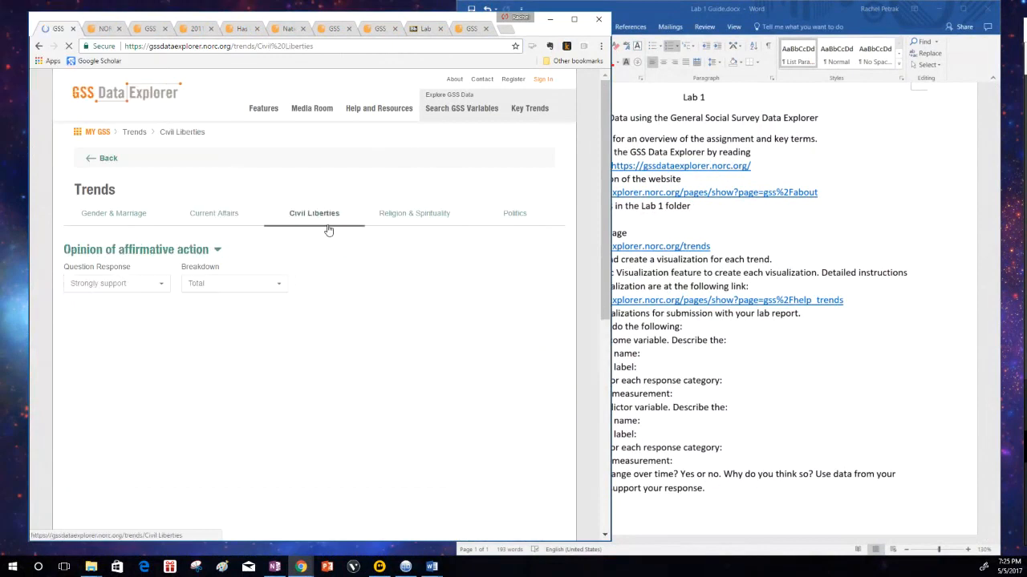
Open the Crime trend "Favor or oppose death penalty for murder" under Civil Liberties and view its full chart
click(216, 250)
scroll(201, 306, down, 3)
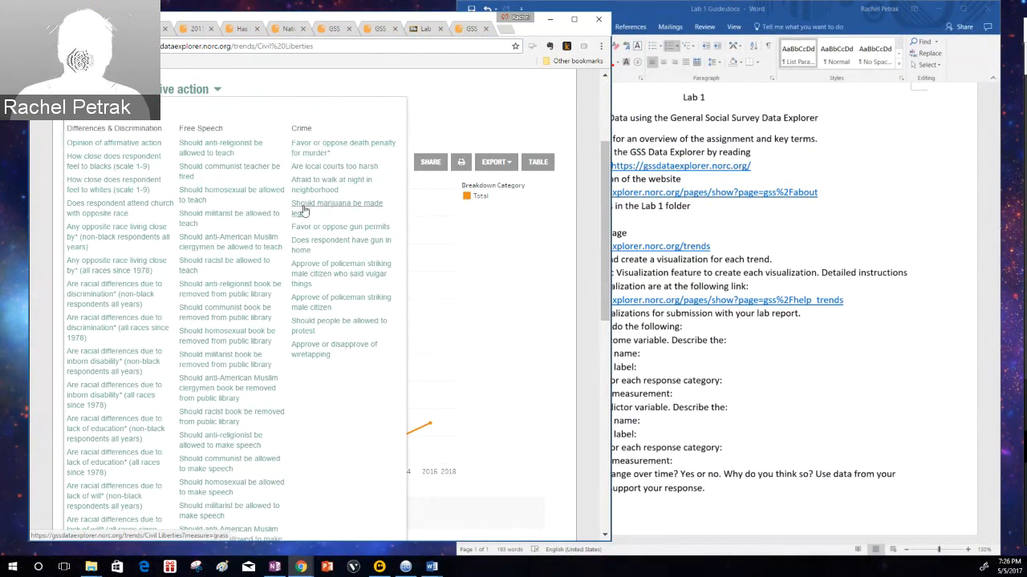
click(308, 154)
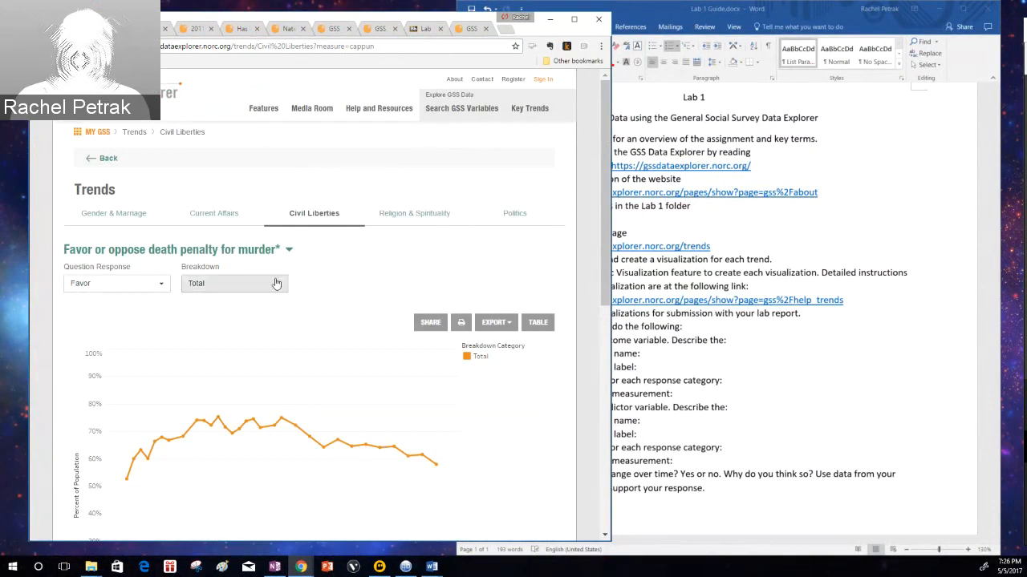
scroll(272, 283, down, 1)
scroll(265, 285, down, 2)
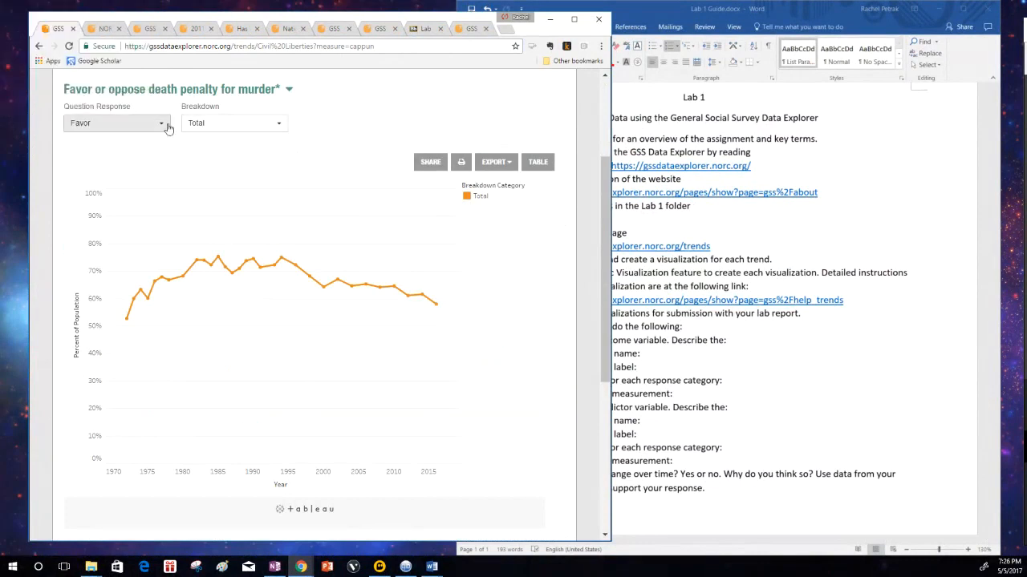
Review the Breakdown options for the death penalty trend and highlight part of its title and the Breakdown label
click(243, 130)
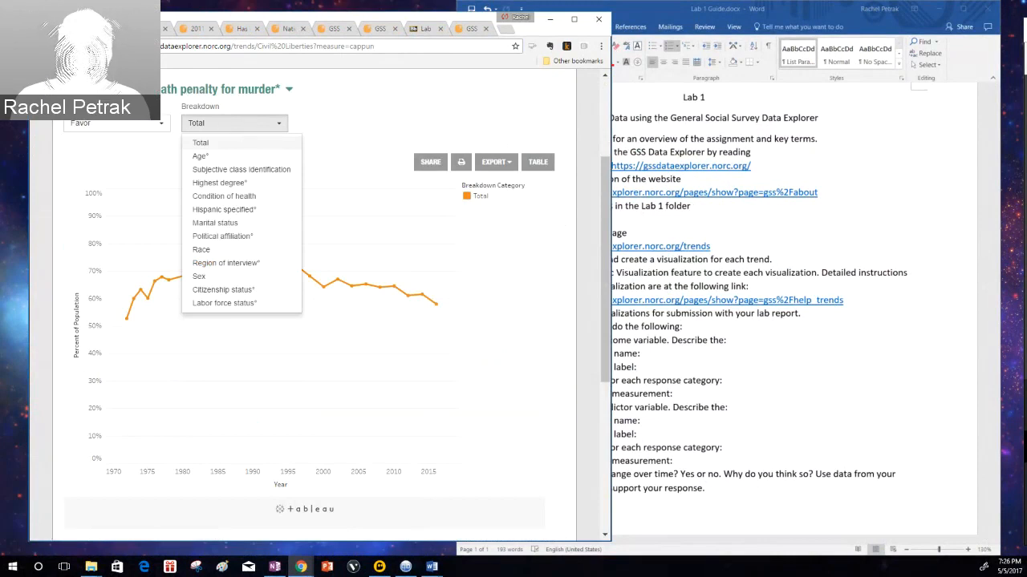
scroll(321, 321, up, 2)
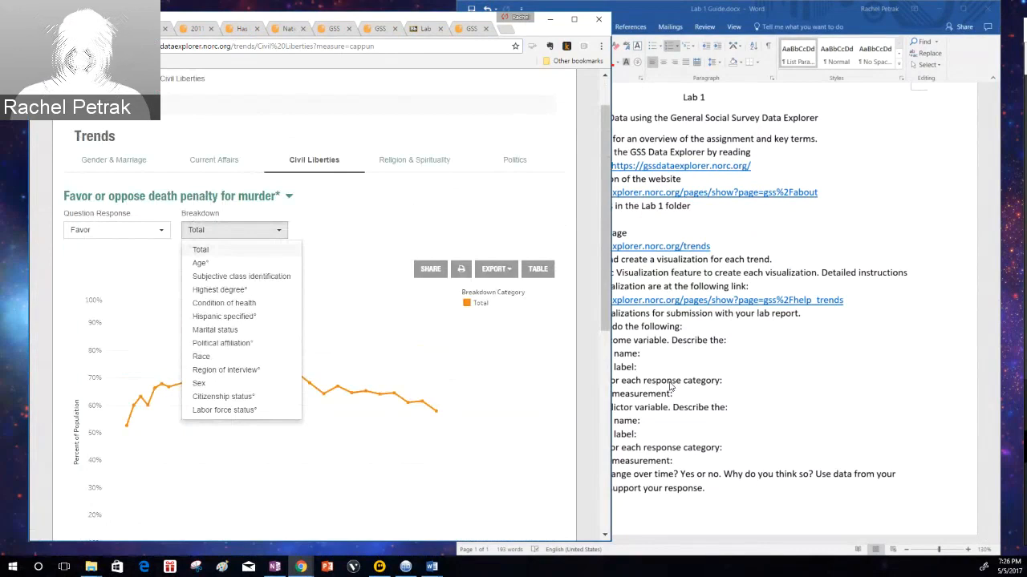
click(64, 193)
drag(64, 194, 218, 194)
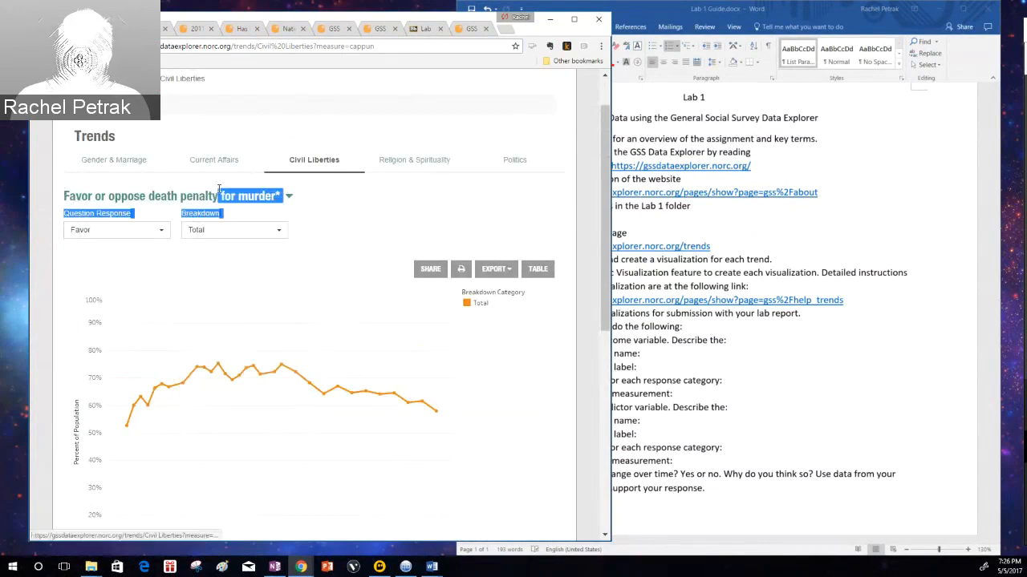
click(131, 179)
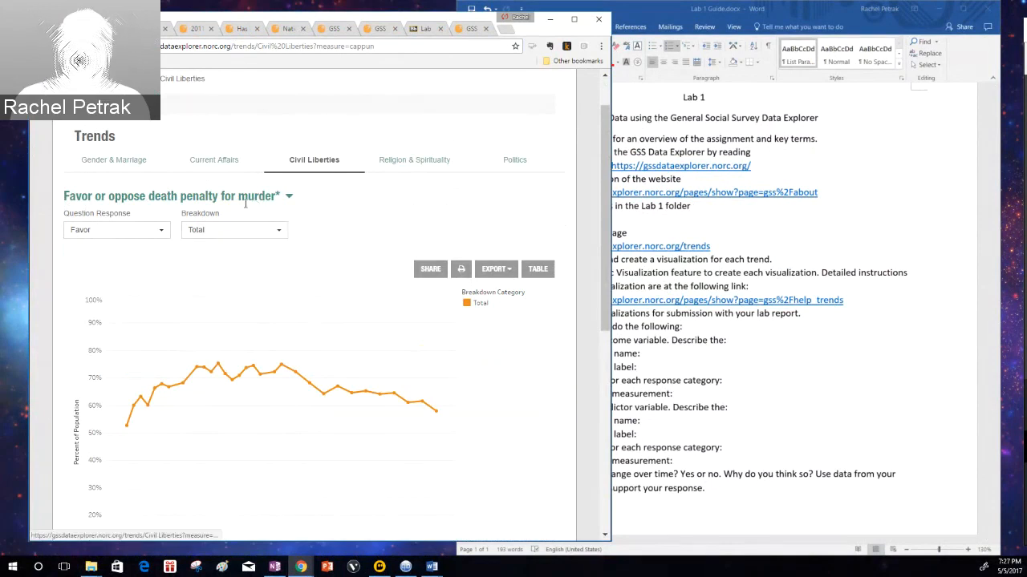
click(290, 197)
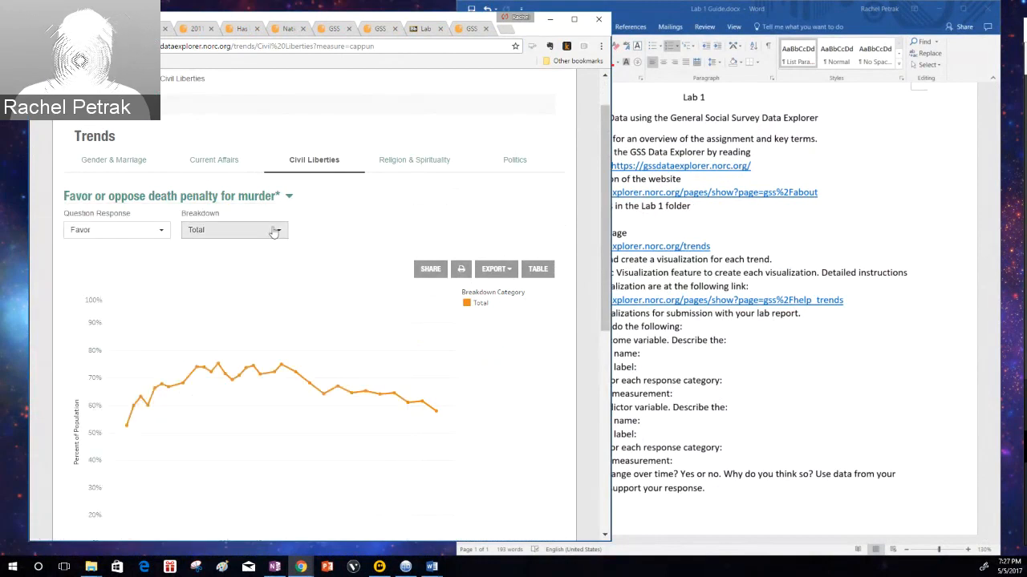
drag(183, 215, 229, 213)
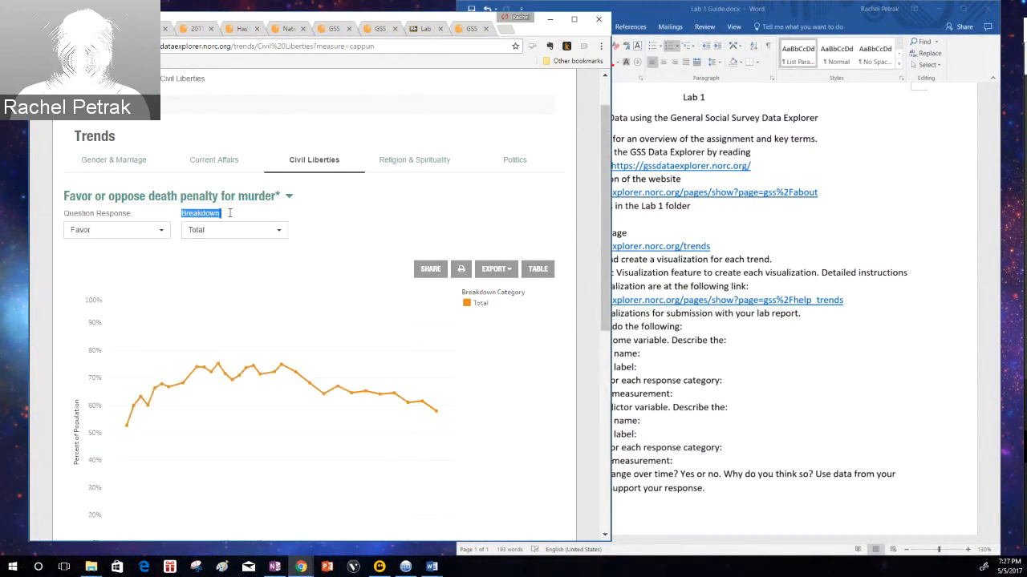
Try the Condition of health and Age breakdowns on the "Favor or oppose death penalty for murder" trend
click(272, 231)
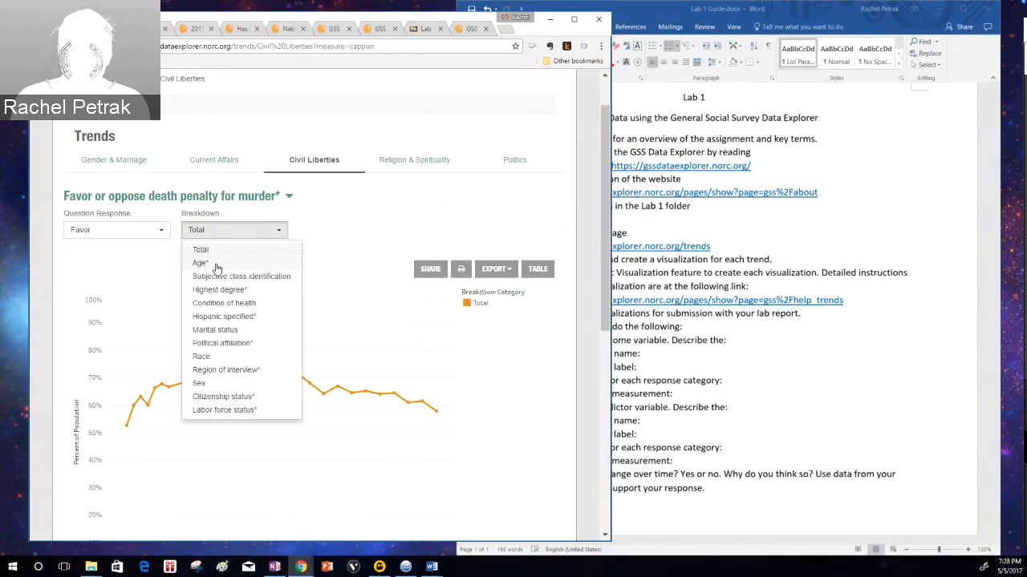
scroll(215, 268, down, 4)
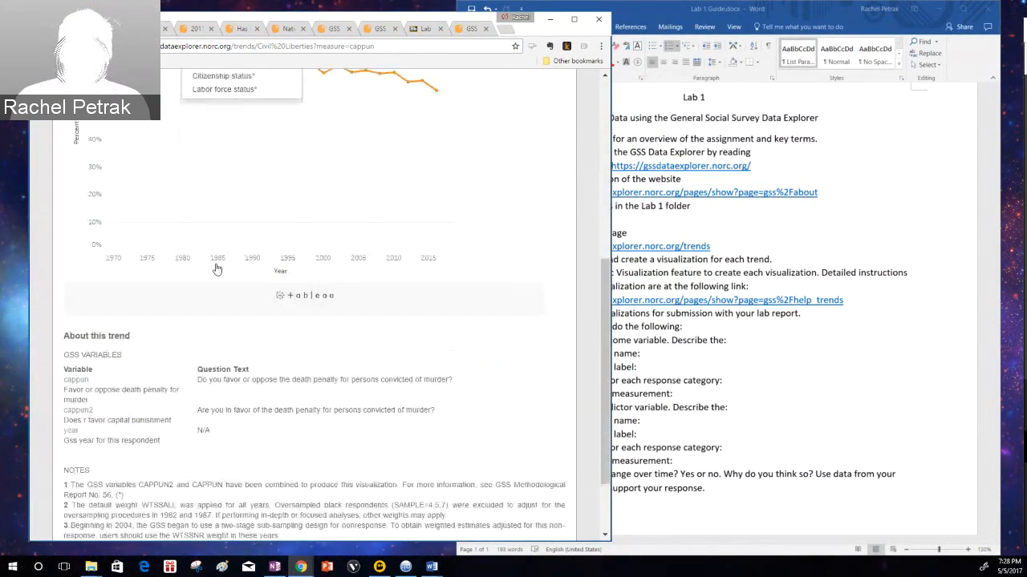
scroll(215, 269, down, 2)
scroll(235, 322, up, 6)
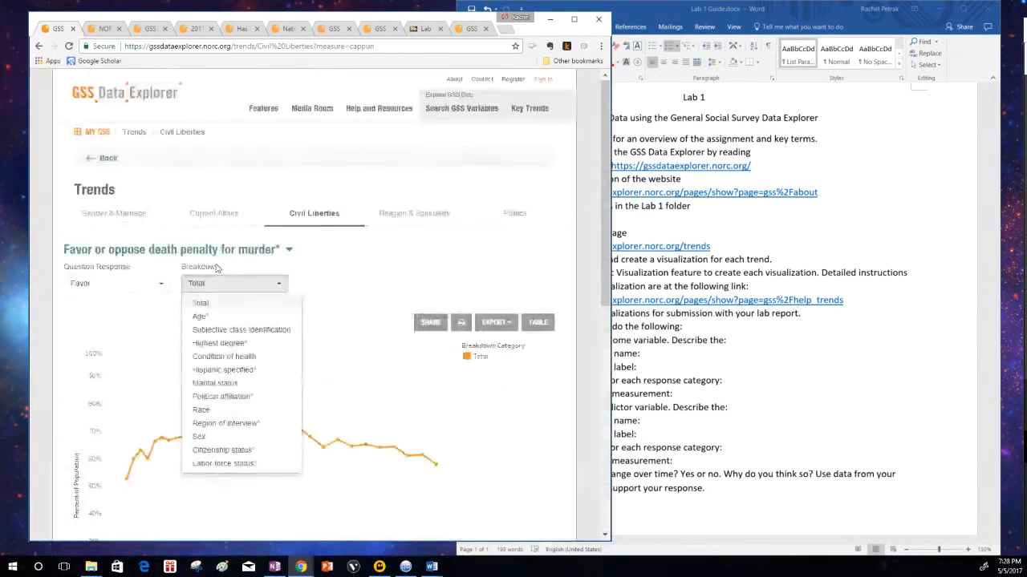
click(223, 358)
mouse_move(365, 436)
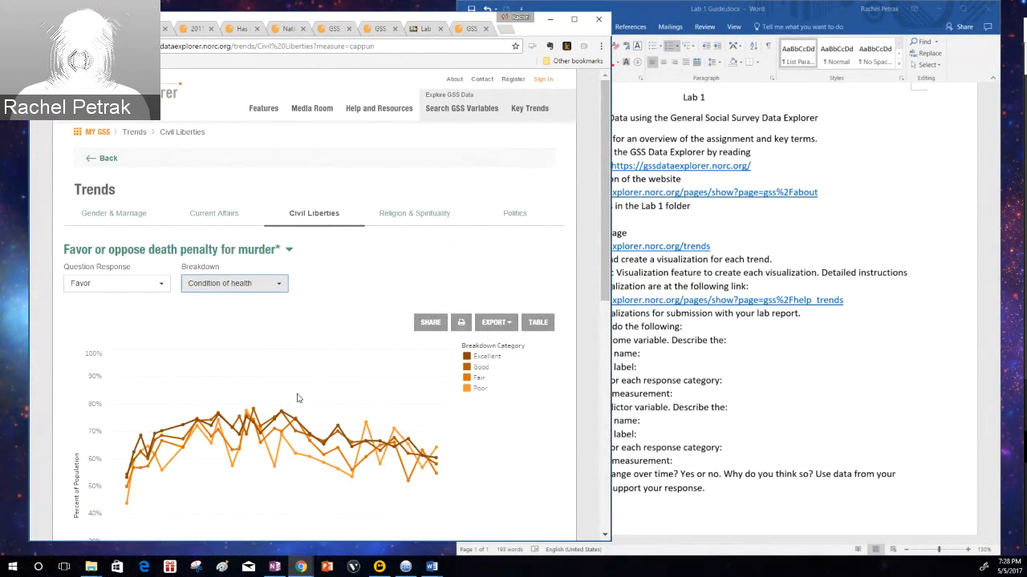
click(263, 291)
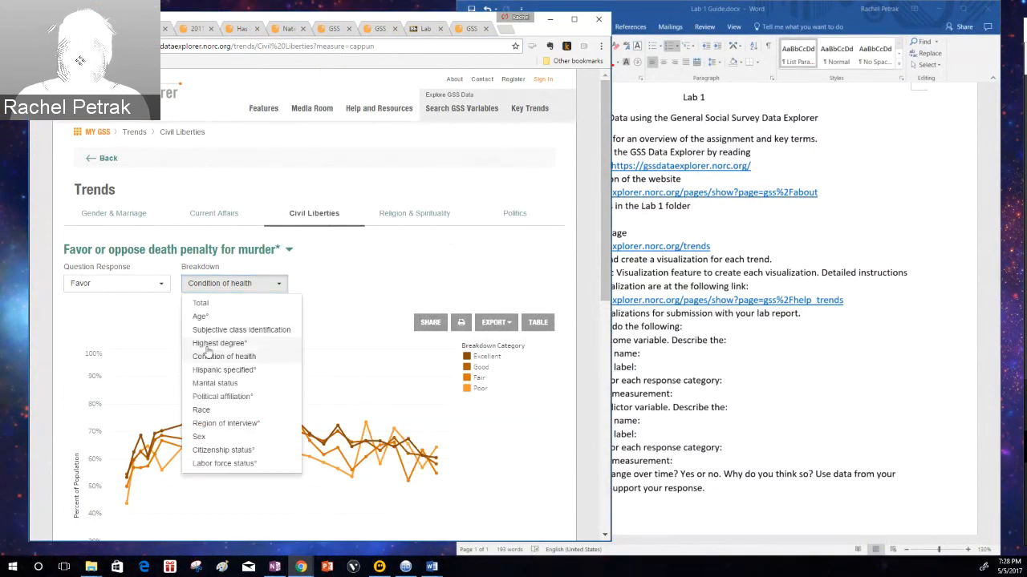
click(202, 317)
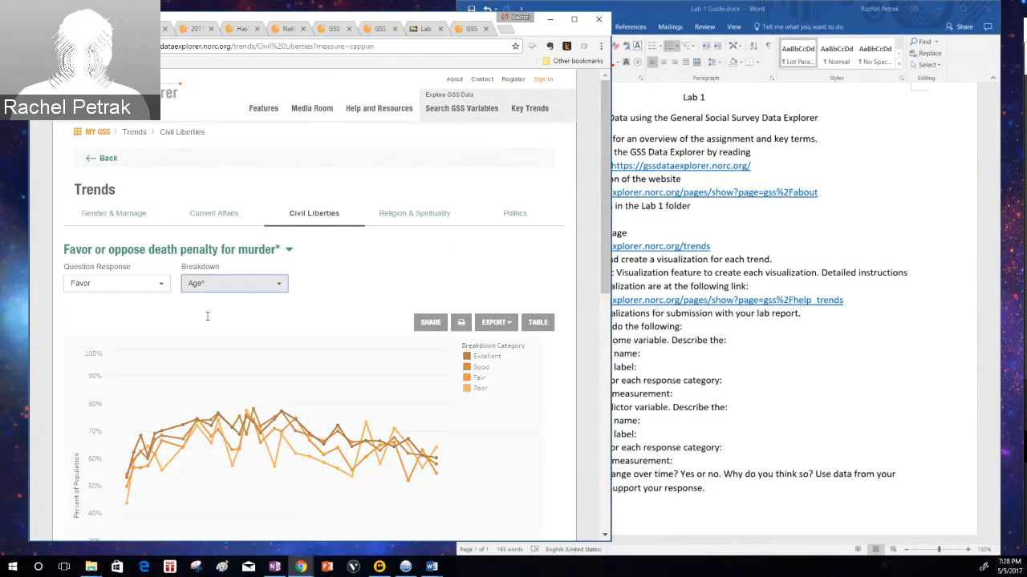
Set the death penalty trend's Breakdown to Sex and look over the Female and Male lines
click(277, 286)
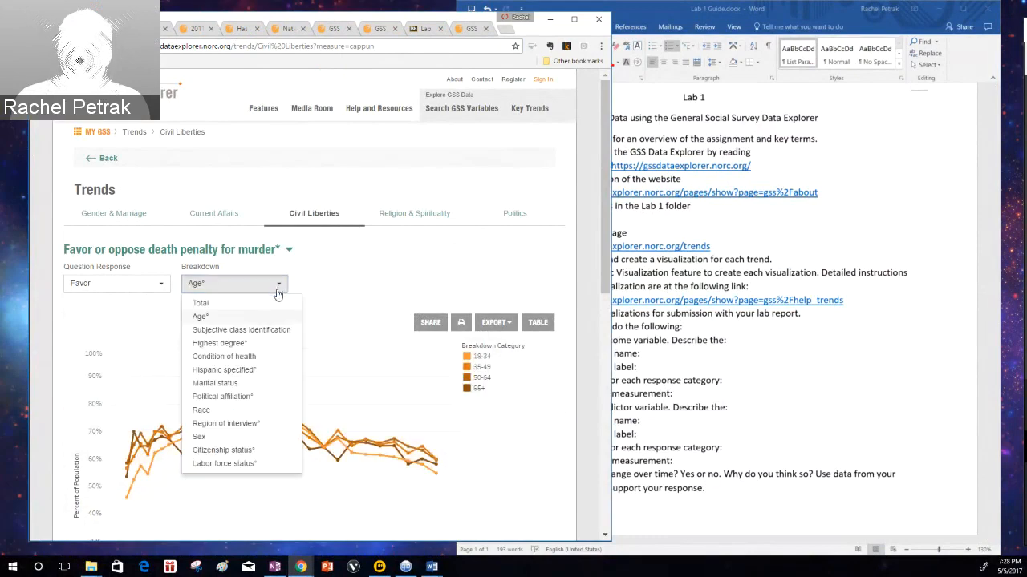
scroll(242, 358, down, 2)
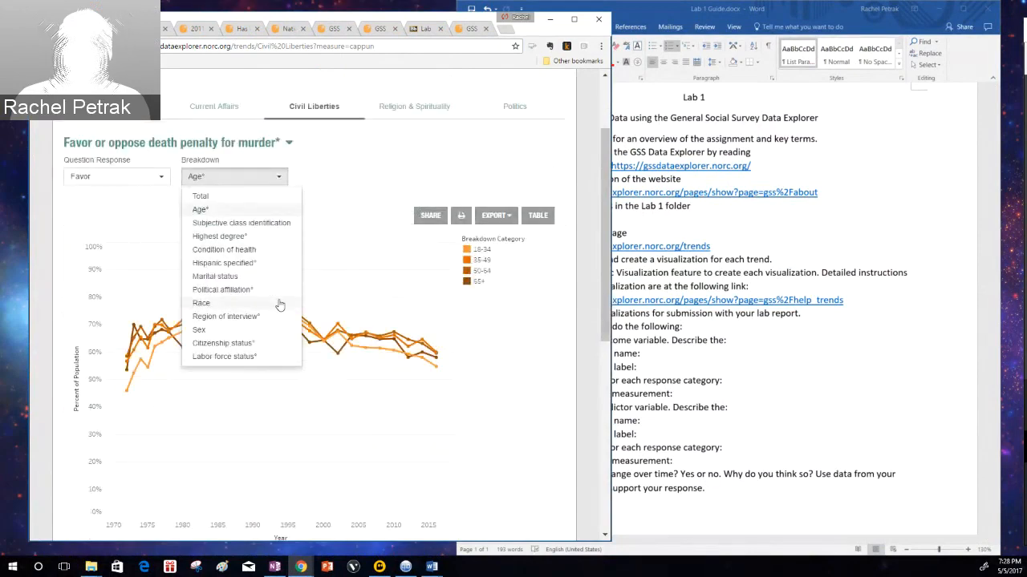
scroll(277, 300, up, 2)
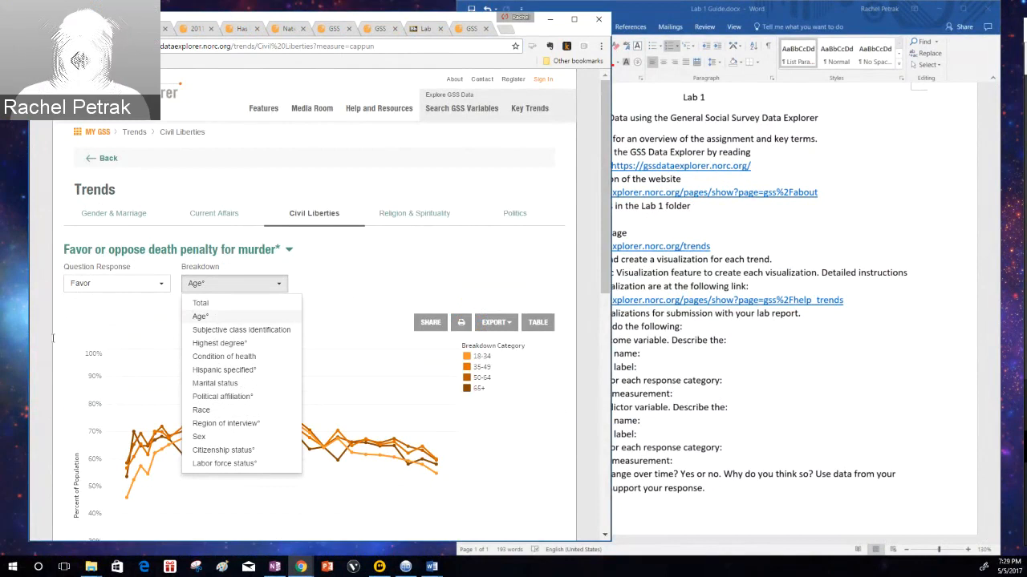
click(208, 438)
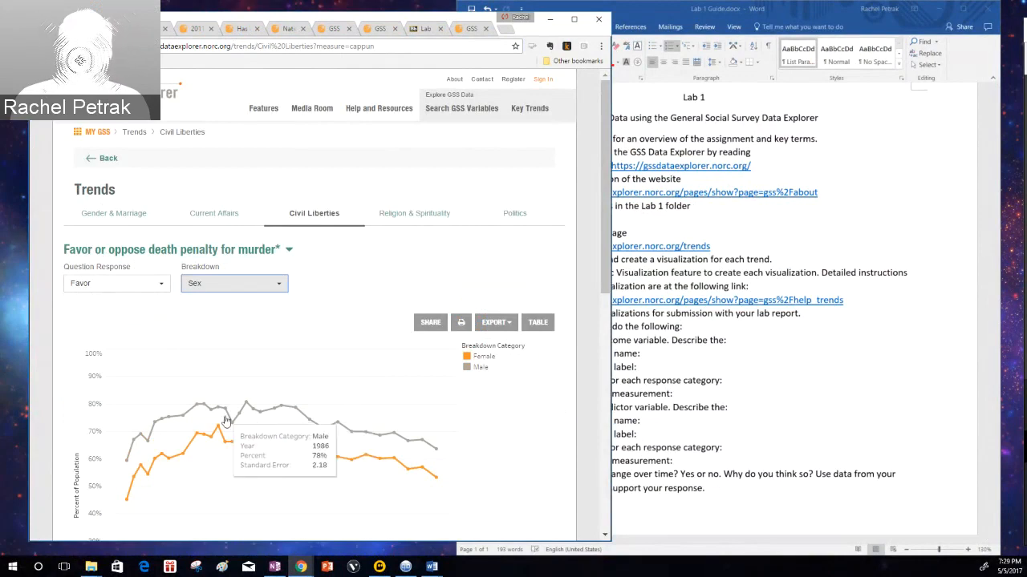
scroll(226, 420, down, 2)
scroll(225, 420, up, 2)
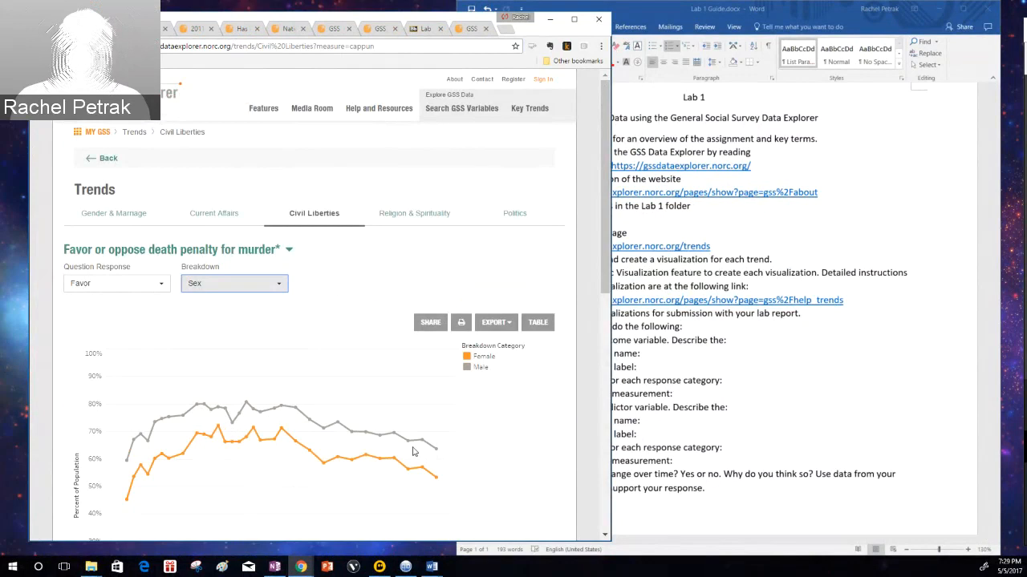
Review the Question Response options for the death penalty trend and keep Favor selected
scroll(180, 465, down, 1)
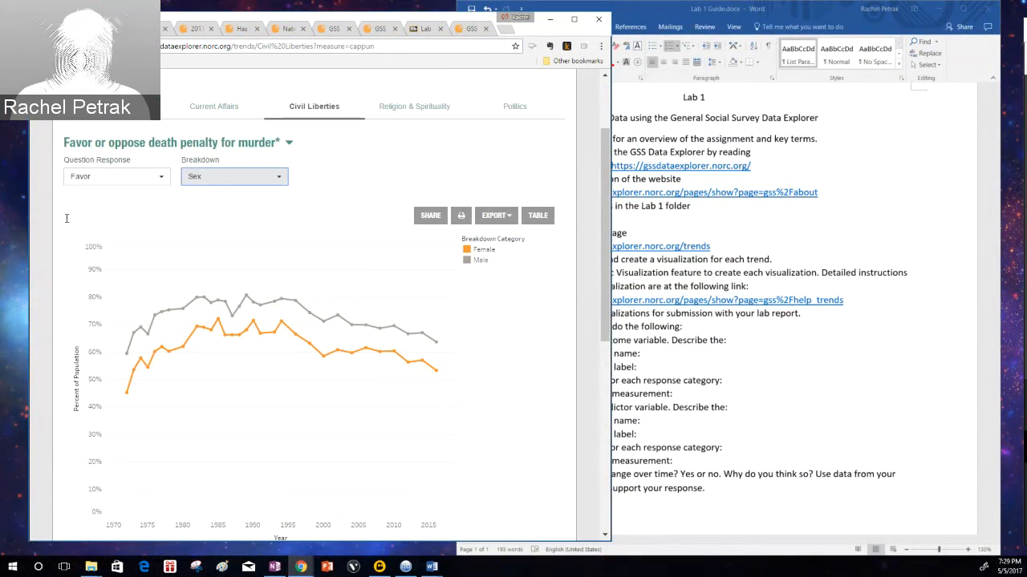
click(68, 163)
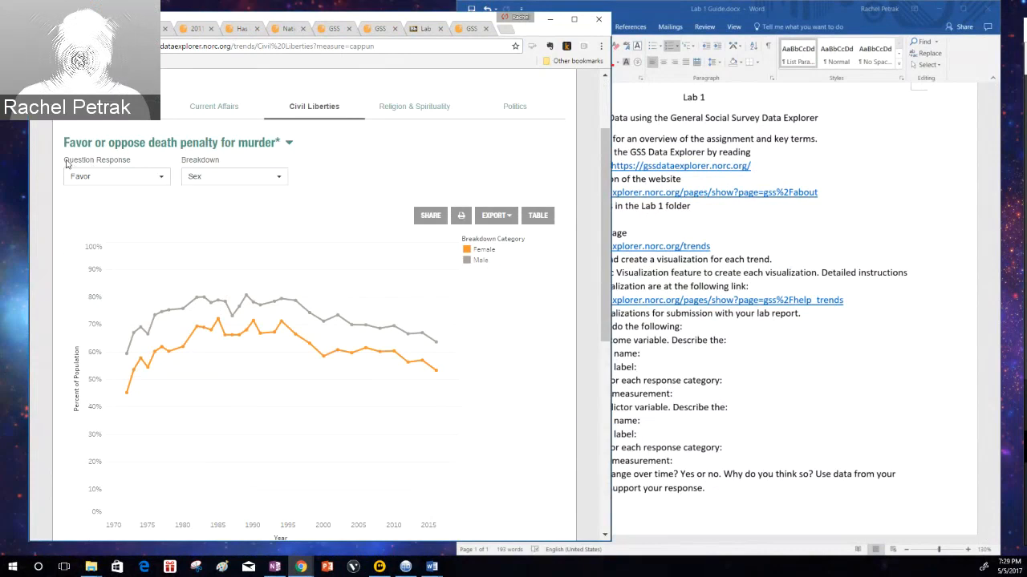
click(132, 181)
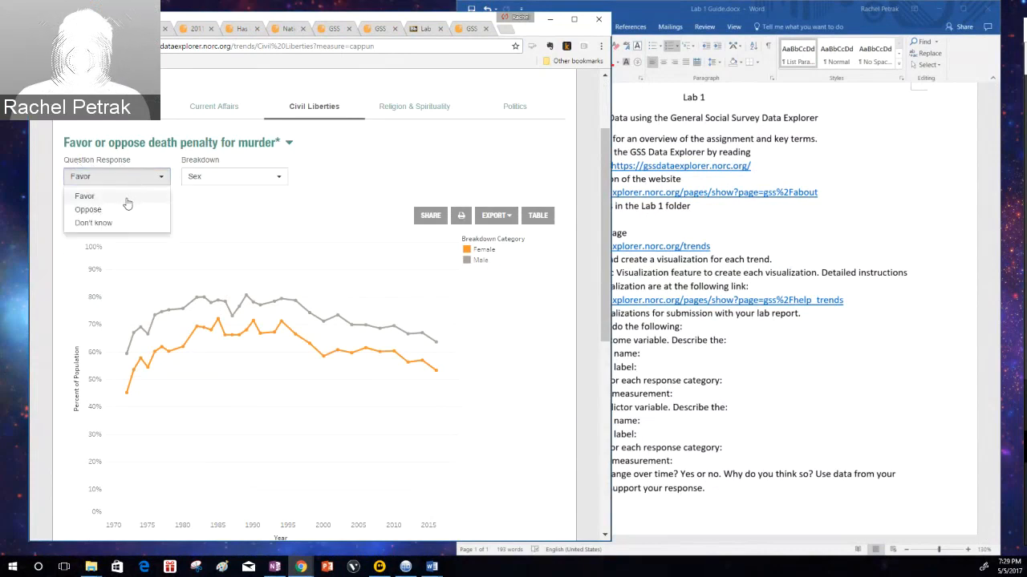
click(111, 199)
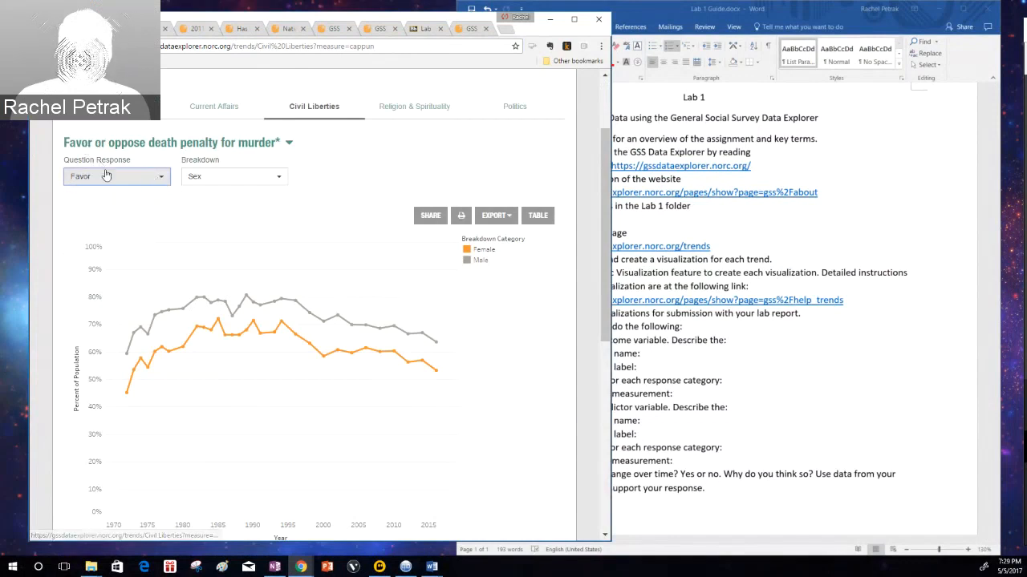
Set the Question Response to Oppose and inspect the chart, including the Male line's data point for 1986
click(160, 181)
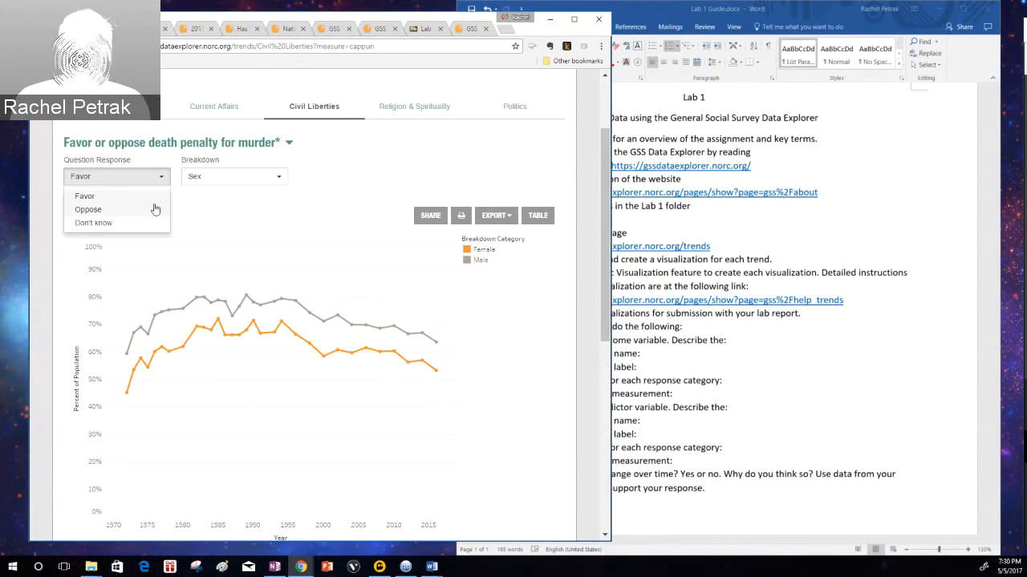
click(90, 210)
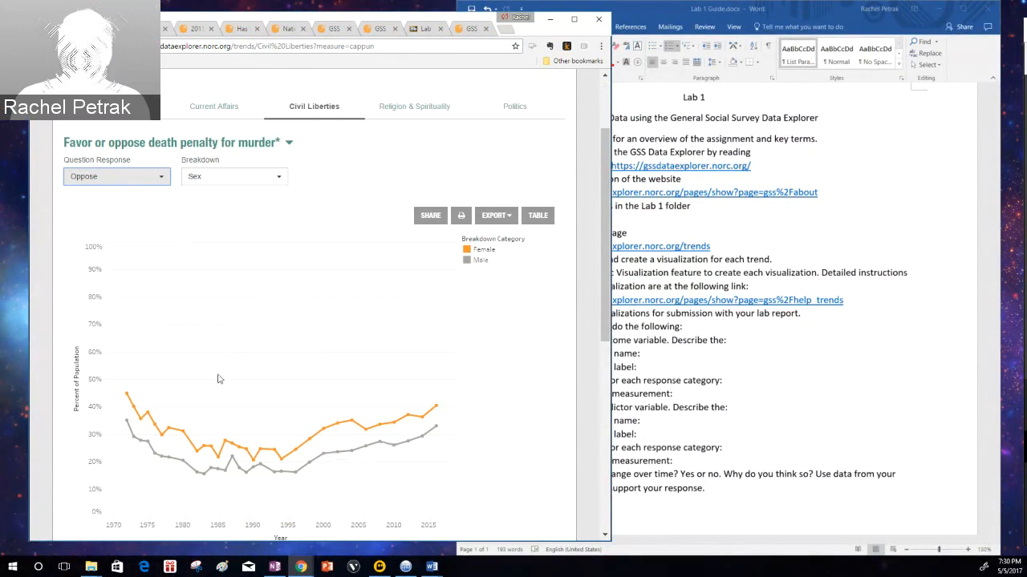
mouse_move(201, 458)
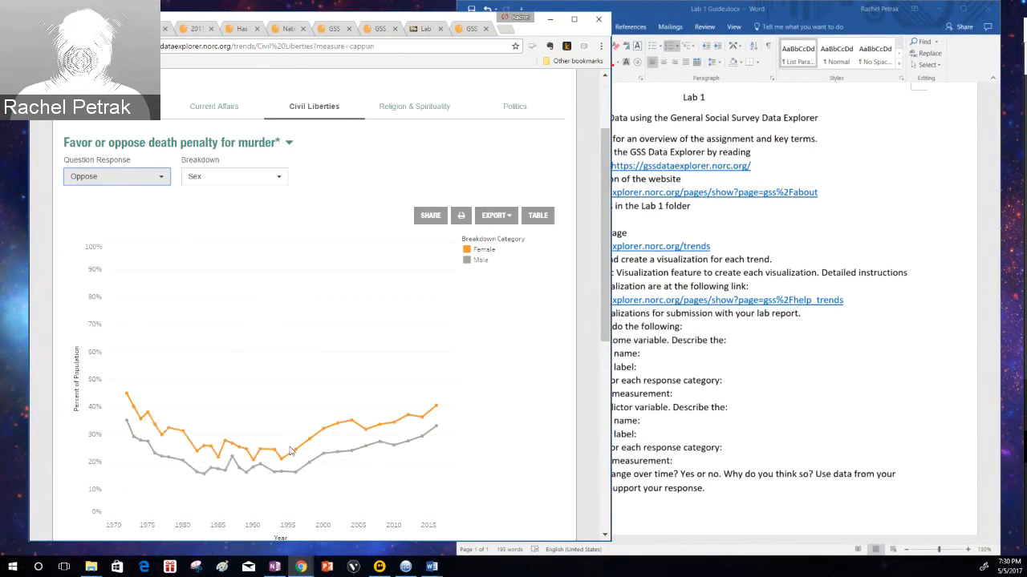
mouse_move(436, 416)
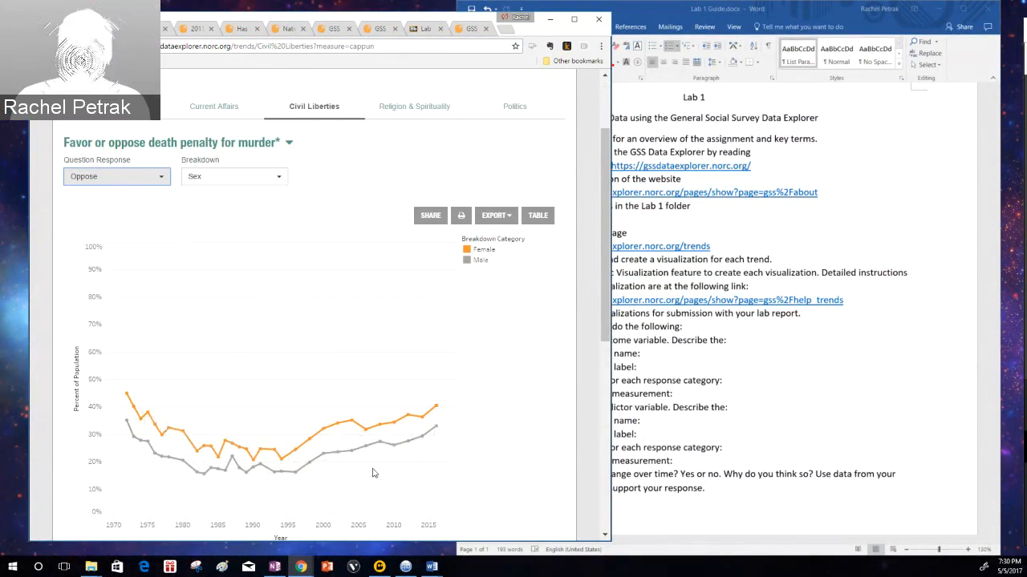
mouse_move(148, 453)
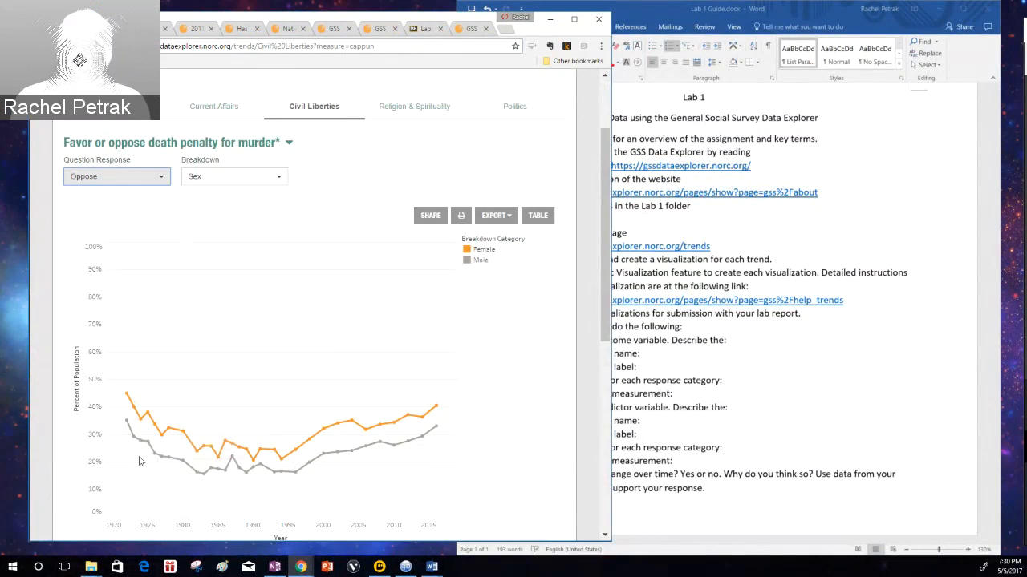
scroll(181, 450, down, 2)
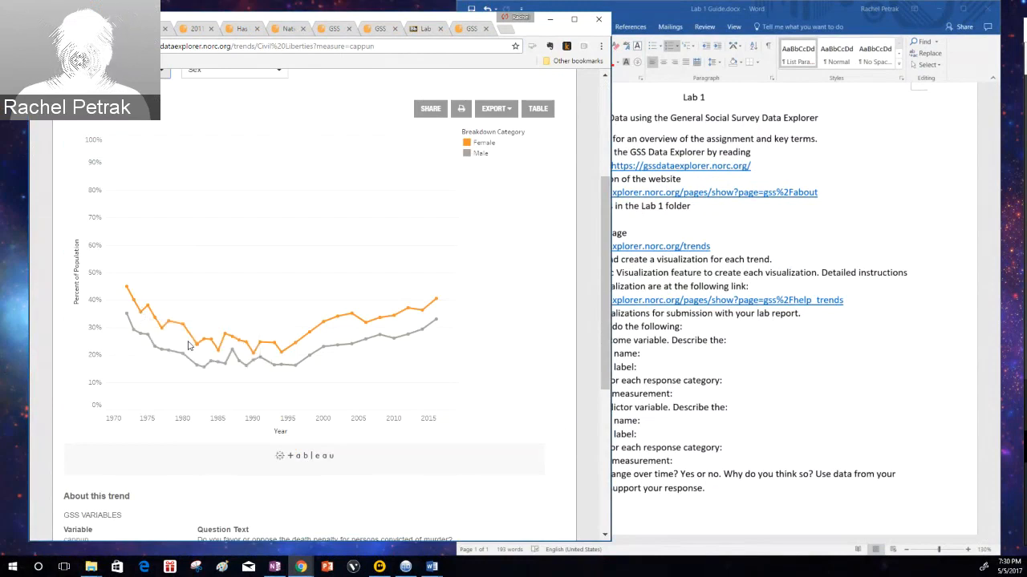
mouse_move(226, 367)
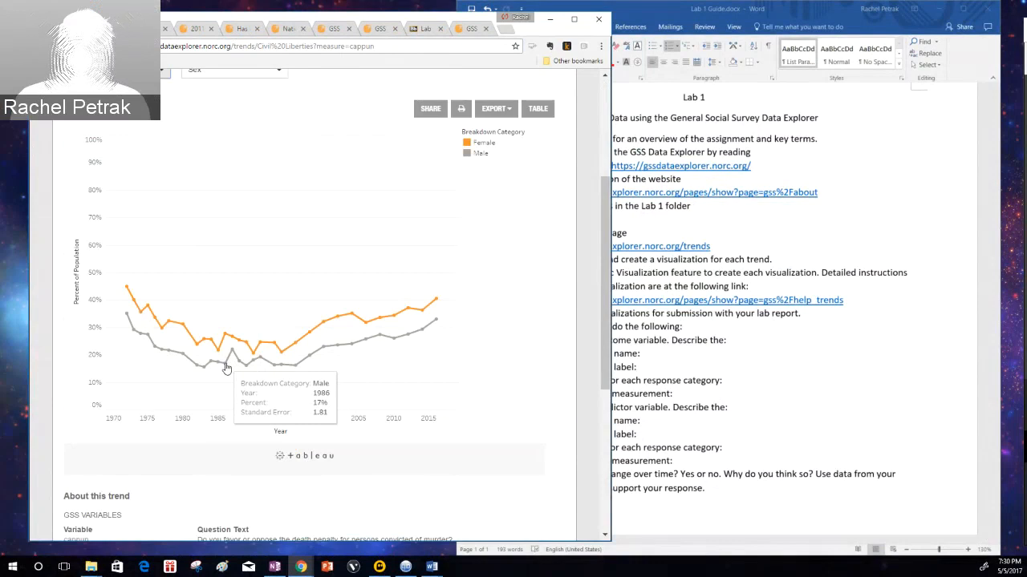
Set the Question Response to Favor and inspect the chart by sex, including the Female line's data point for 1986
scroll(226, 367, up, 2)
click(160, 176)
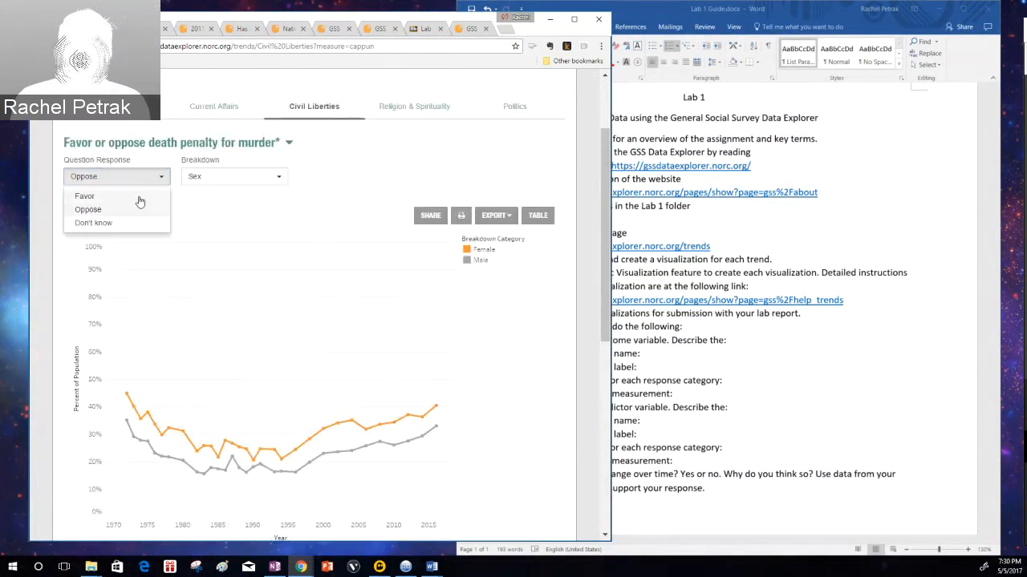
click(139, 197)
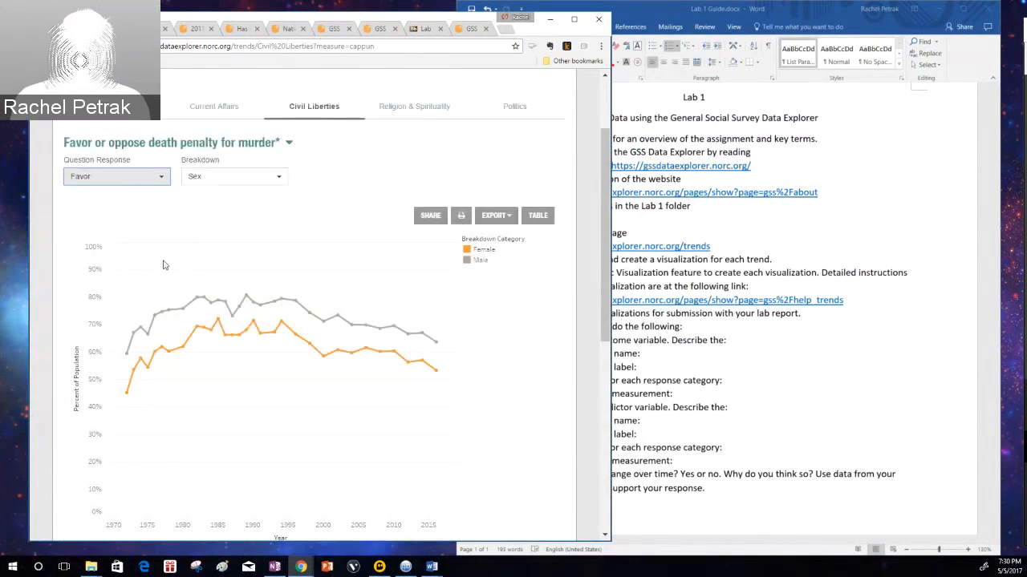
mouse_move(154, 353)
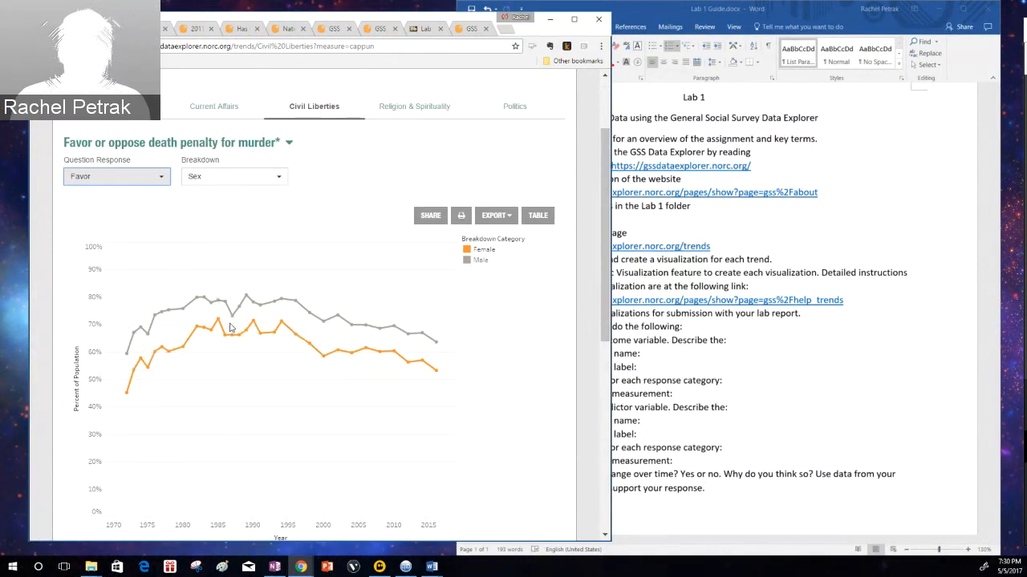
mouse_move(261, 313)
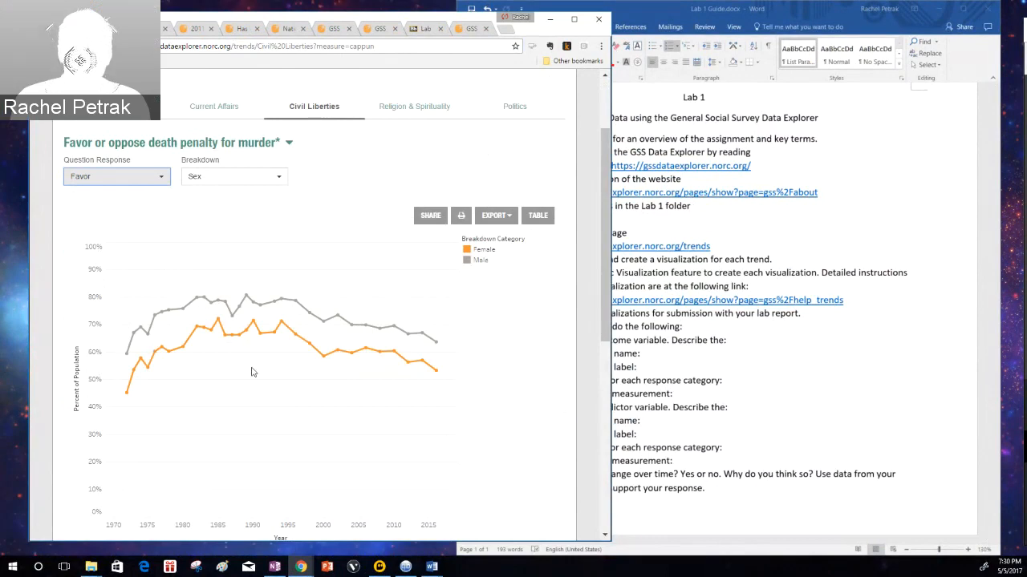
scroll(258, 369, down, 1)
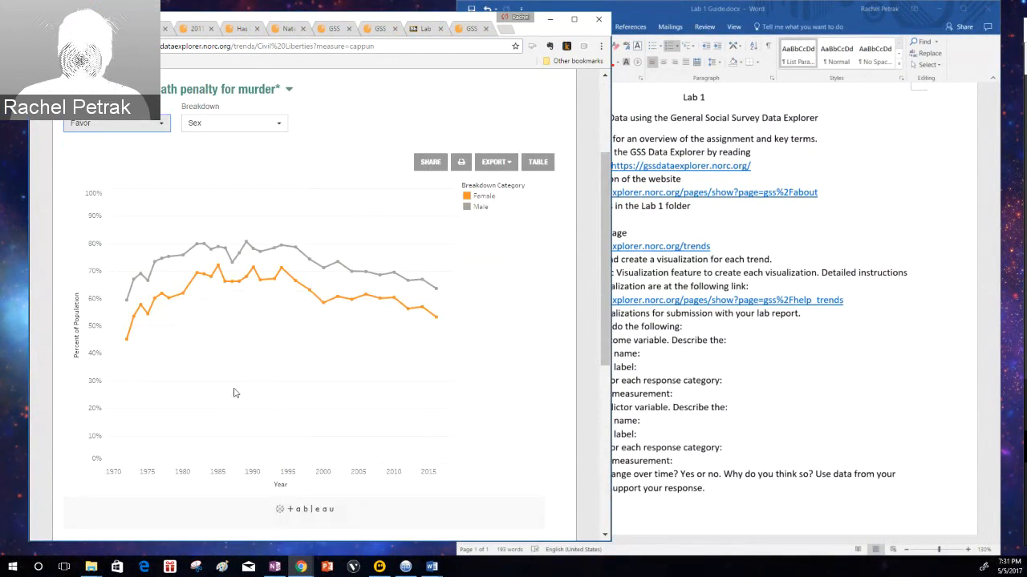
mouse_move(273, 283)
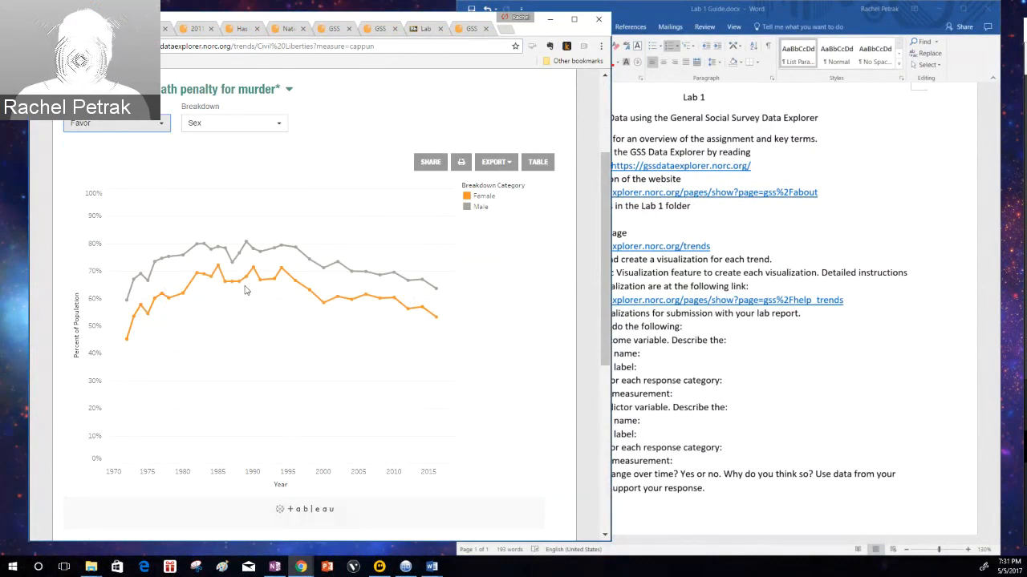
mouse_move(220, 285)
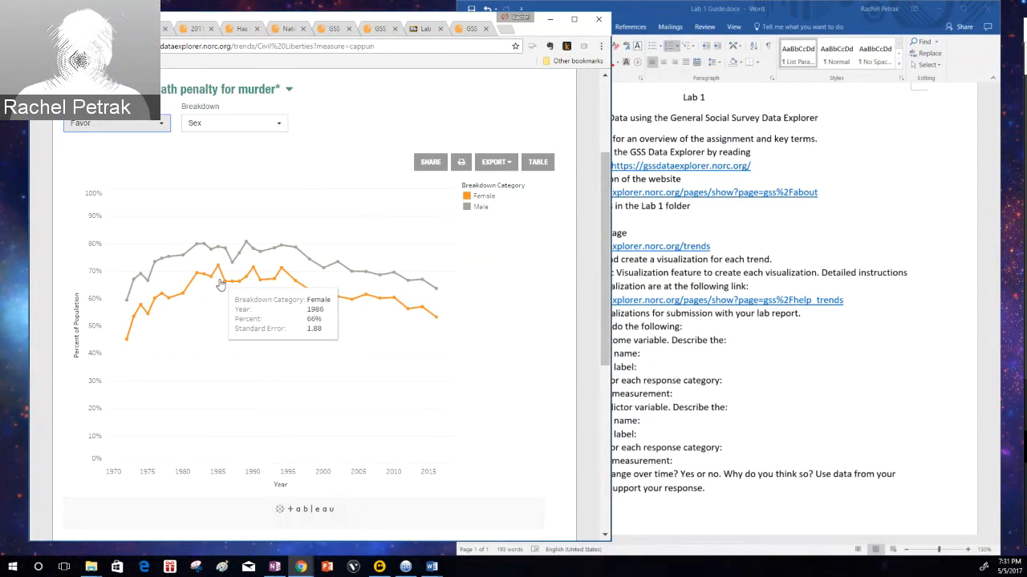
Inspect data points along the Female and Male lines of the Favor chart, including Female 2016 and 2004 and Male 2002 and 1994
mouse_move(243, 263)
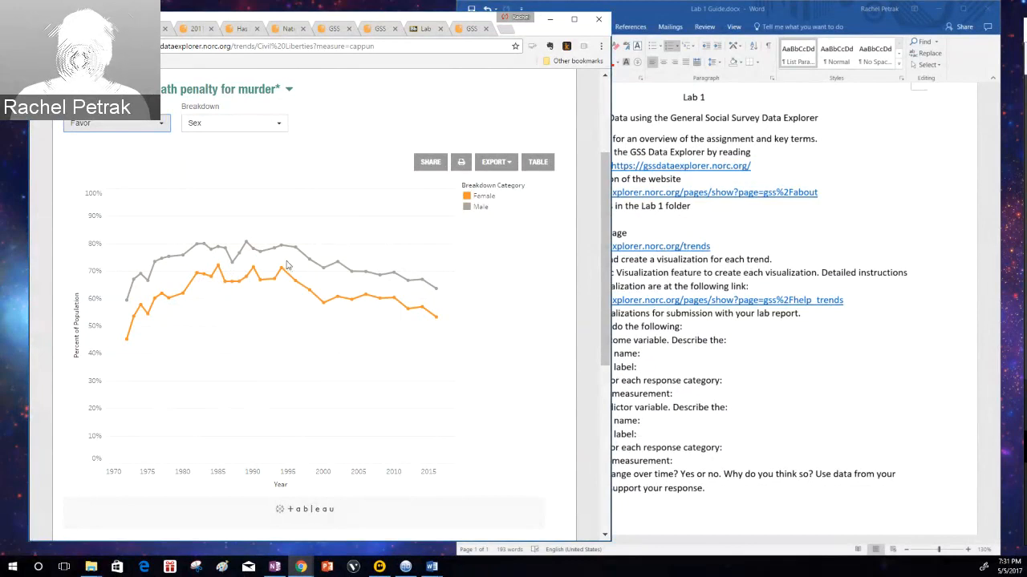
mouse_move(291, 278)
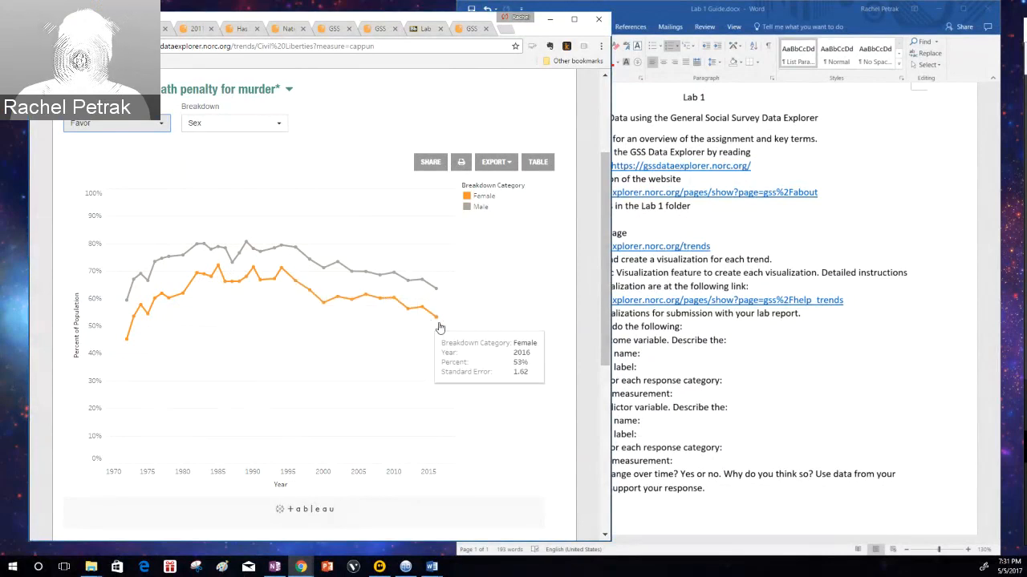
mouse_move(437, 321)
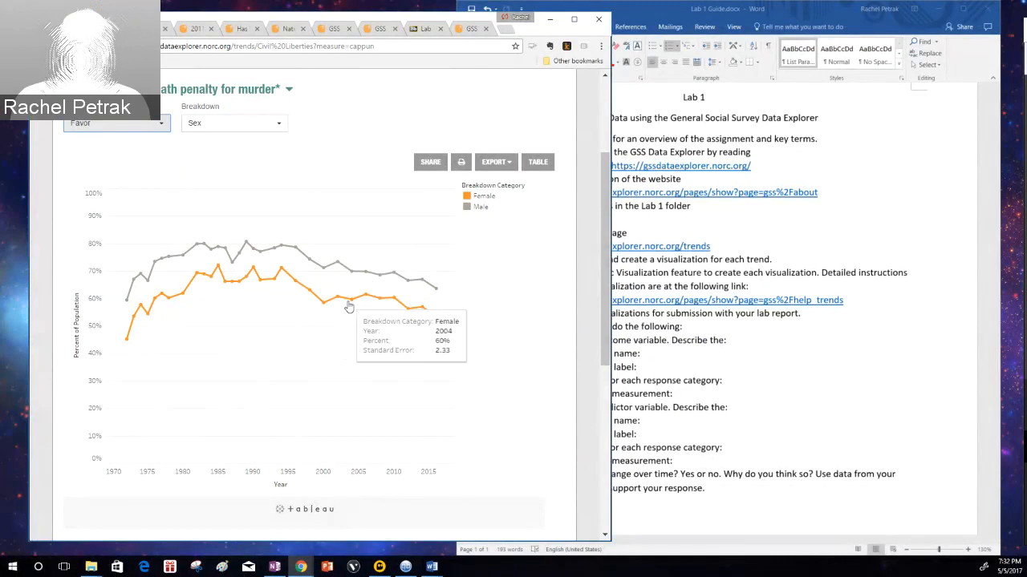
mouse_move(186, 264)
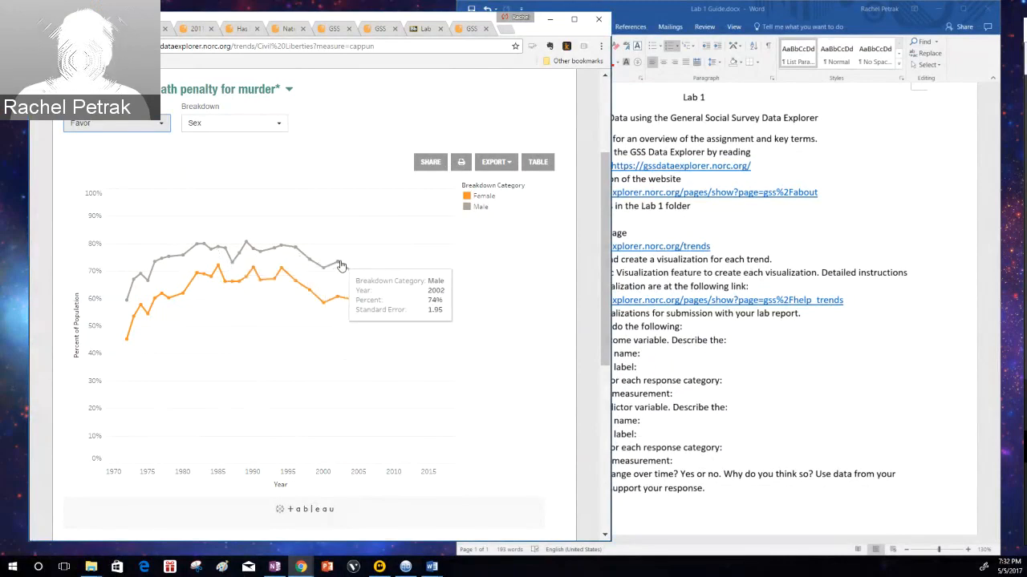
mouse_move(155, 269)
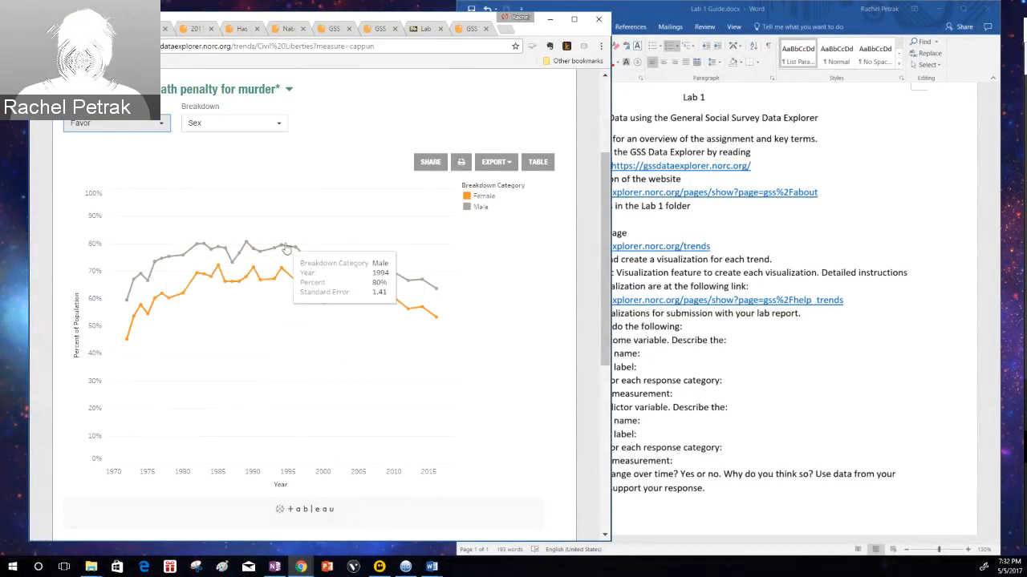
mouse_move(373, 276)
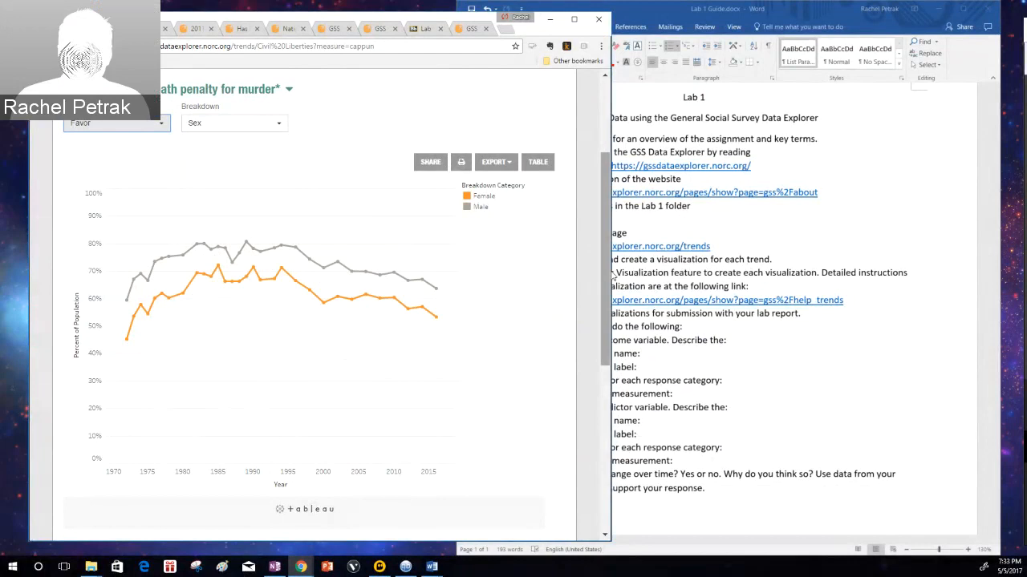
Review the visualization instructions in the Lab 1 Guide in Word, and check the trend chart's export formats in the browser
click(841, 219)
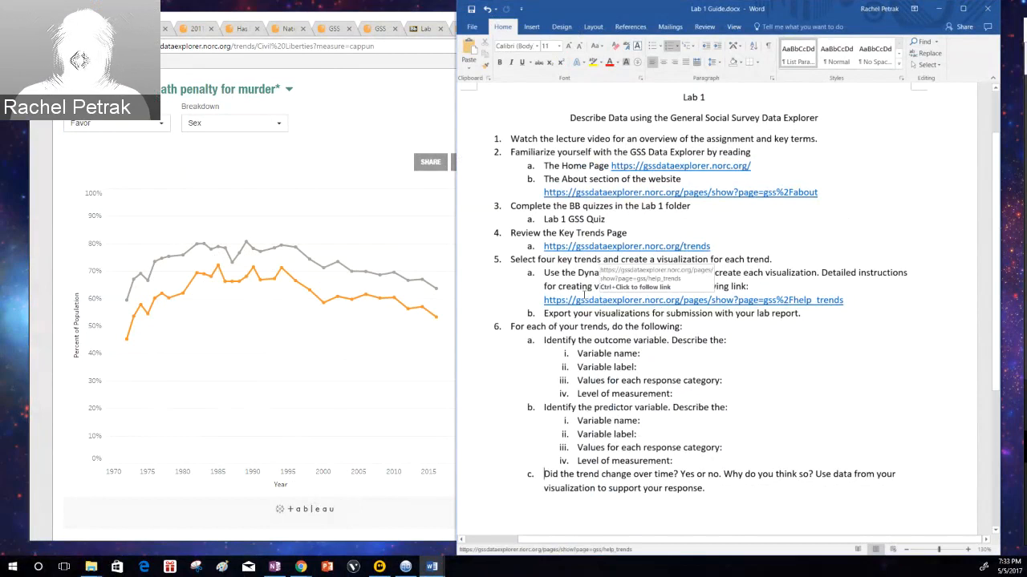
mouse_move(263, 265)
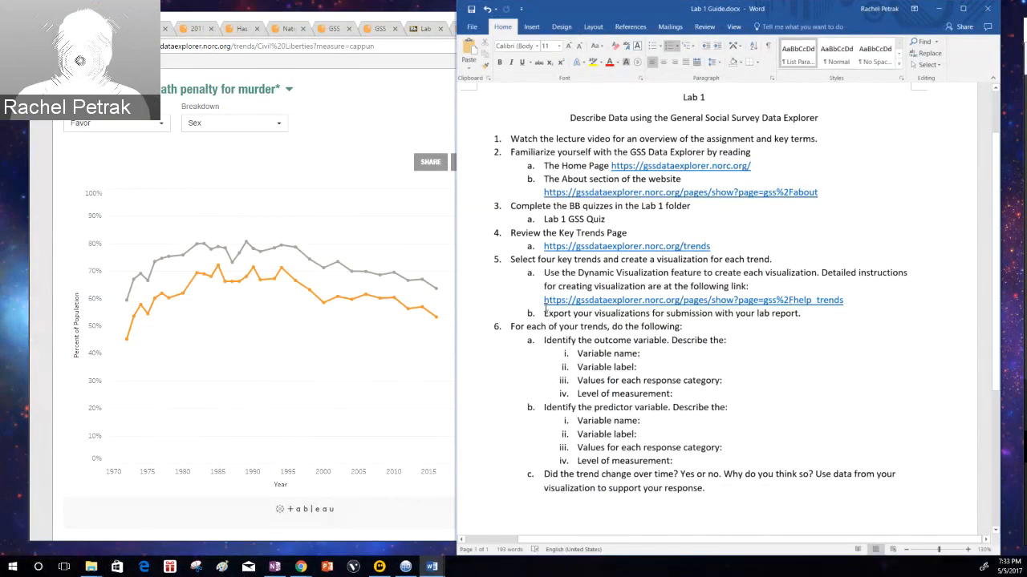
click(433, 192)
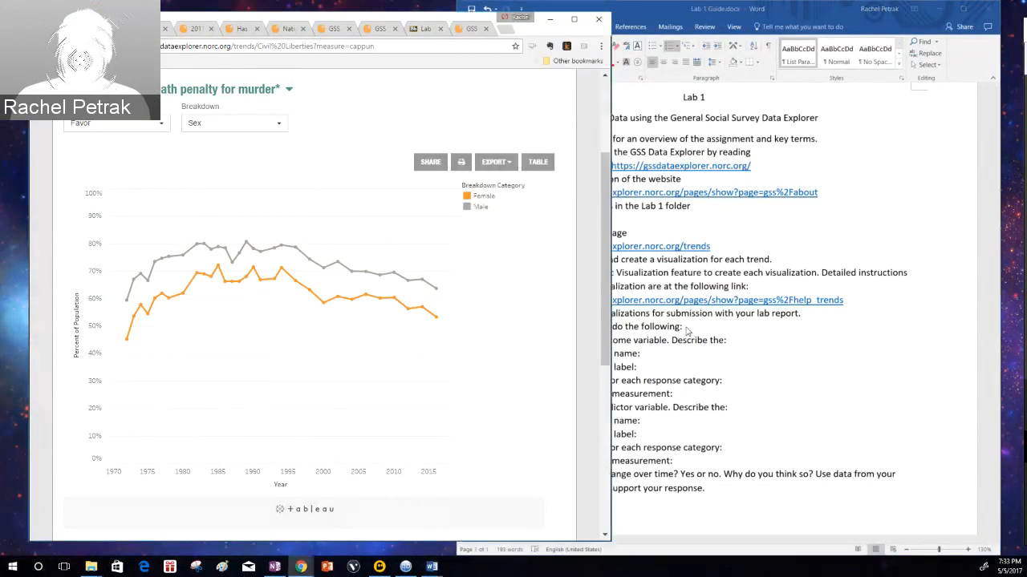
click(432, 567)
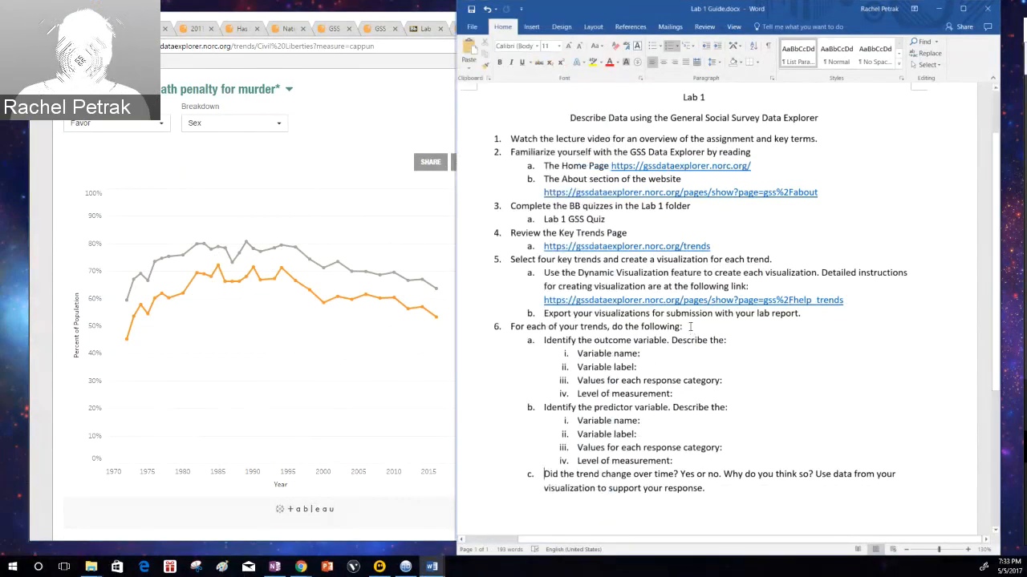
click(337, 160)
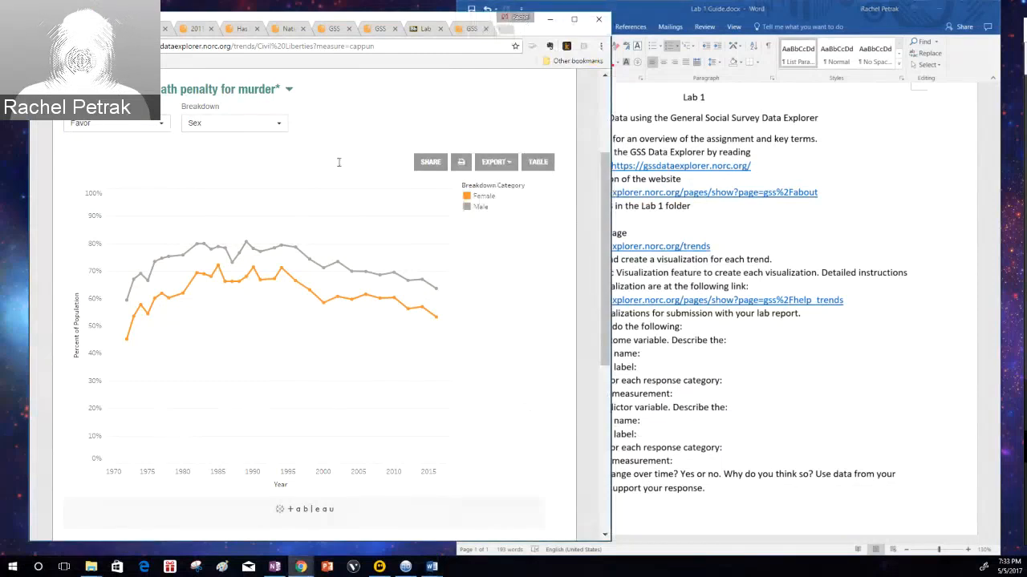
click(509, 167)
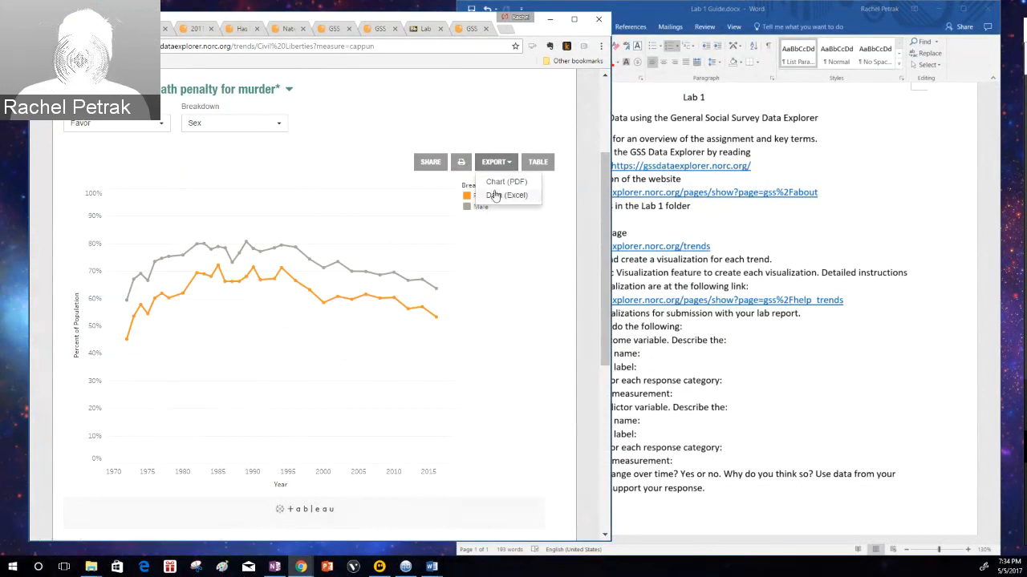
click(564, 189)
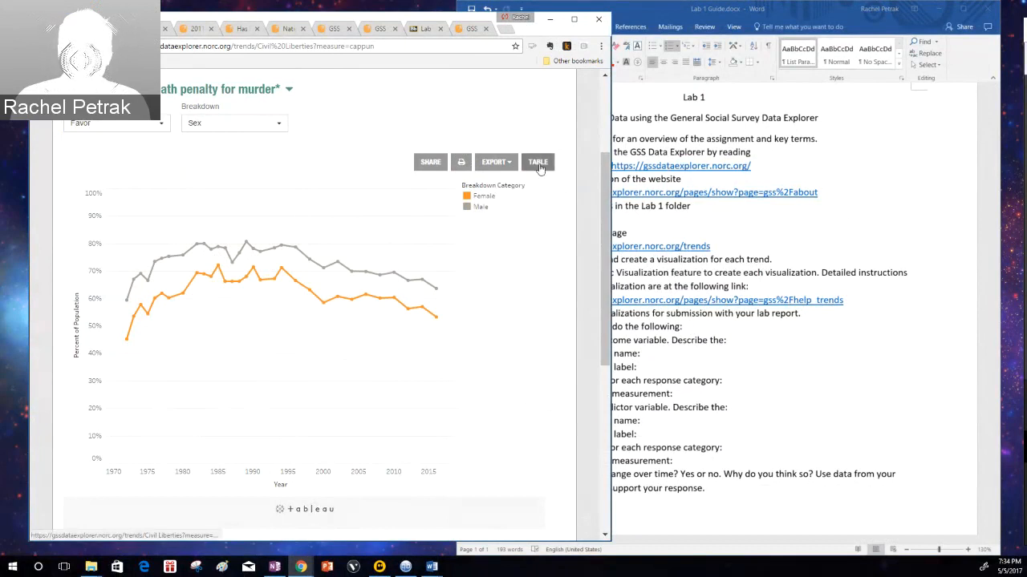
Display the death penalty trend as a table and look through the Female and Male figures from 1972 to 2016
click(539, 164)
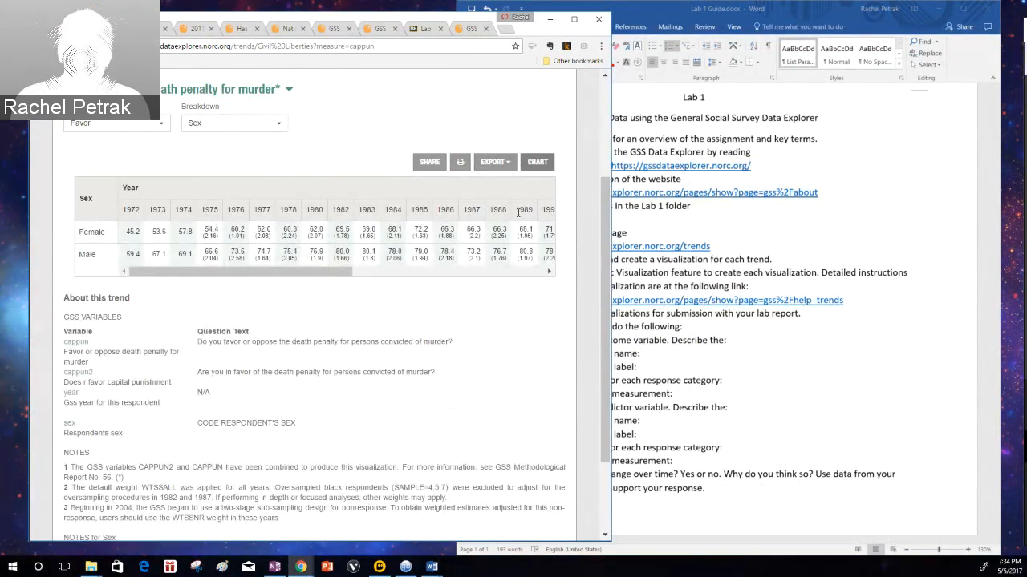
click(538, 164)
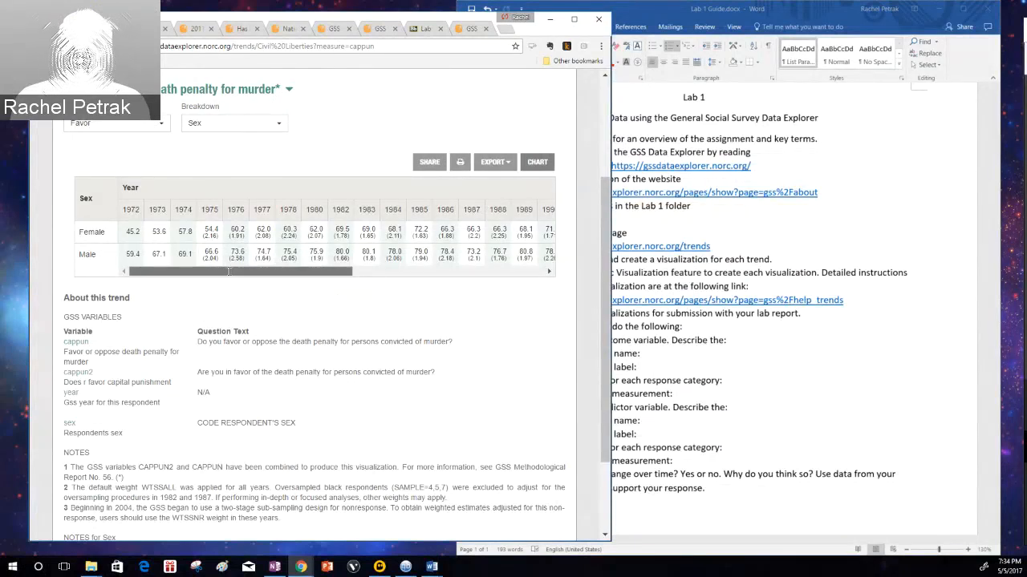
drag(229, 271, 383, 257)
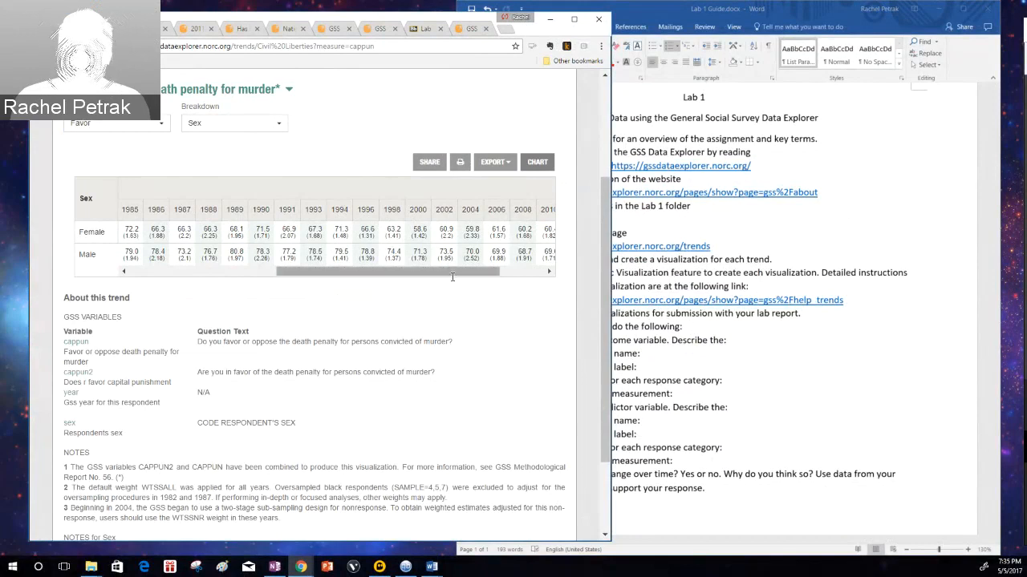
mouse_move(453, 274)
mouse_down()
mouse_move(474, 274)
mouse_move(442, 274)
mouse_up()
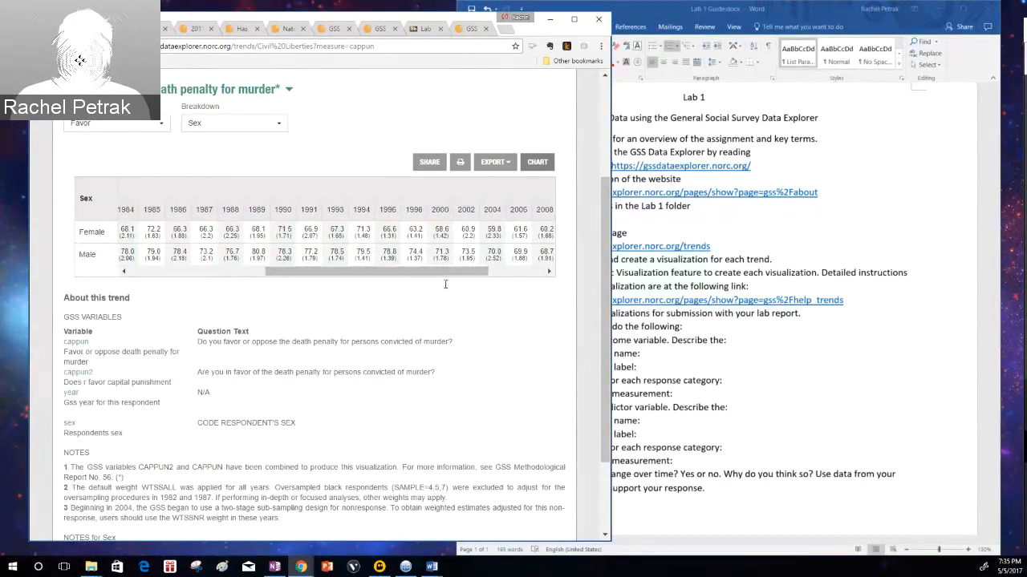
drag(446, 272, 502, 272)
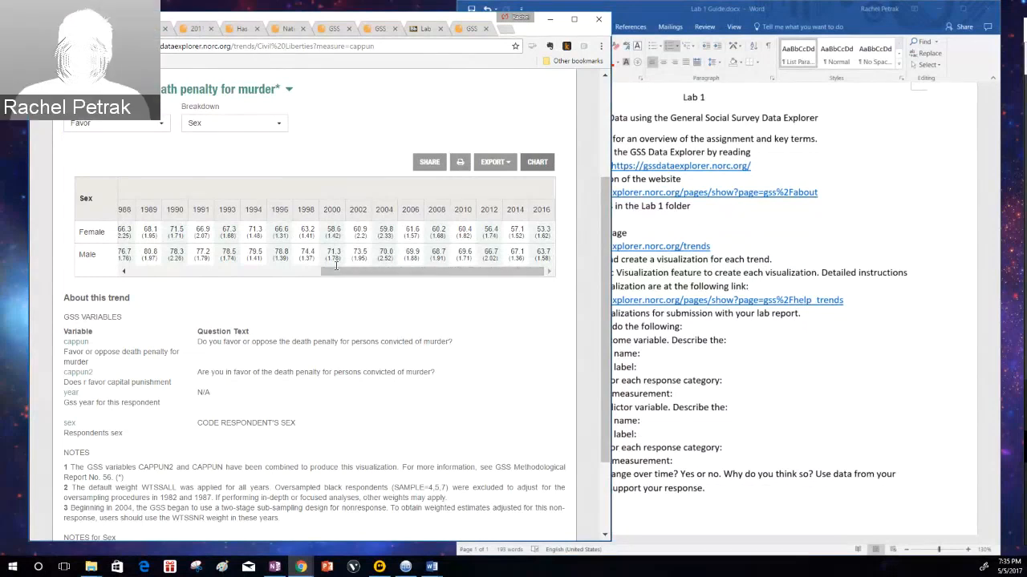
Return the death penalty trend from the table to its chart view
click(536, 163)
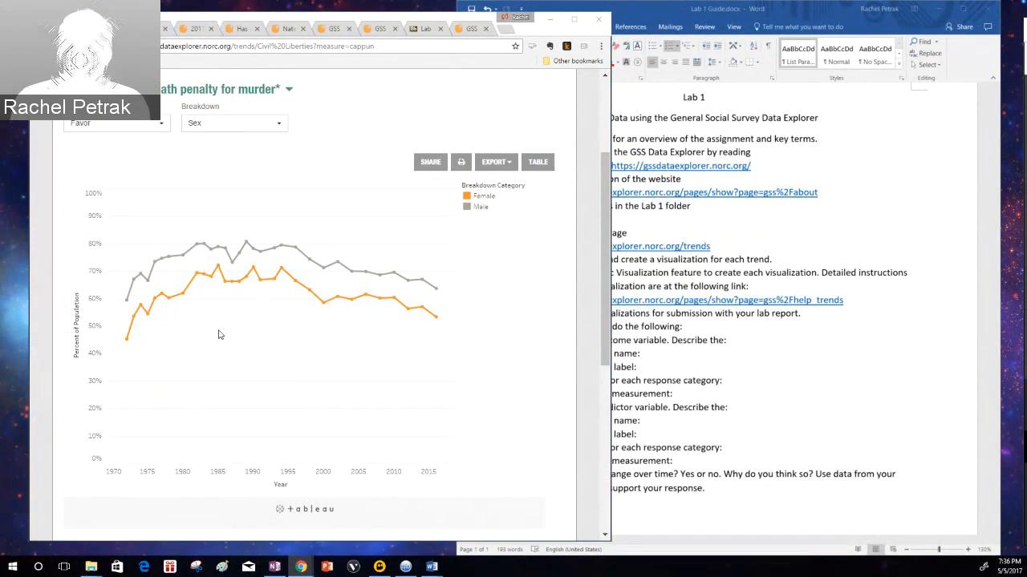
key(alt+Tab)
key(alt+Tab)
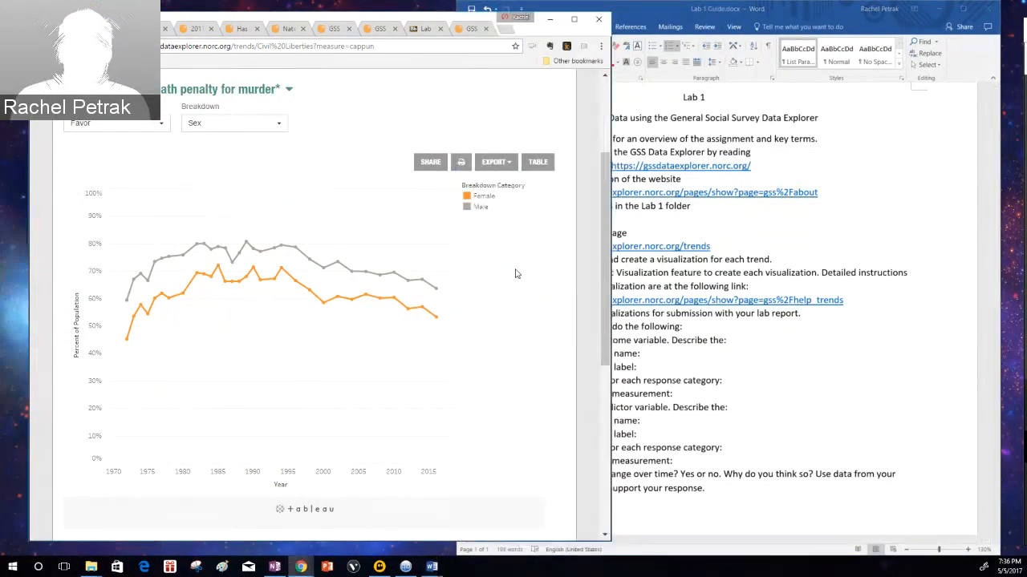
Reopen the trend's table view and compare the earliest and latest years' percentages for Female and Male respondents
click(537, 162)
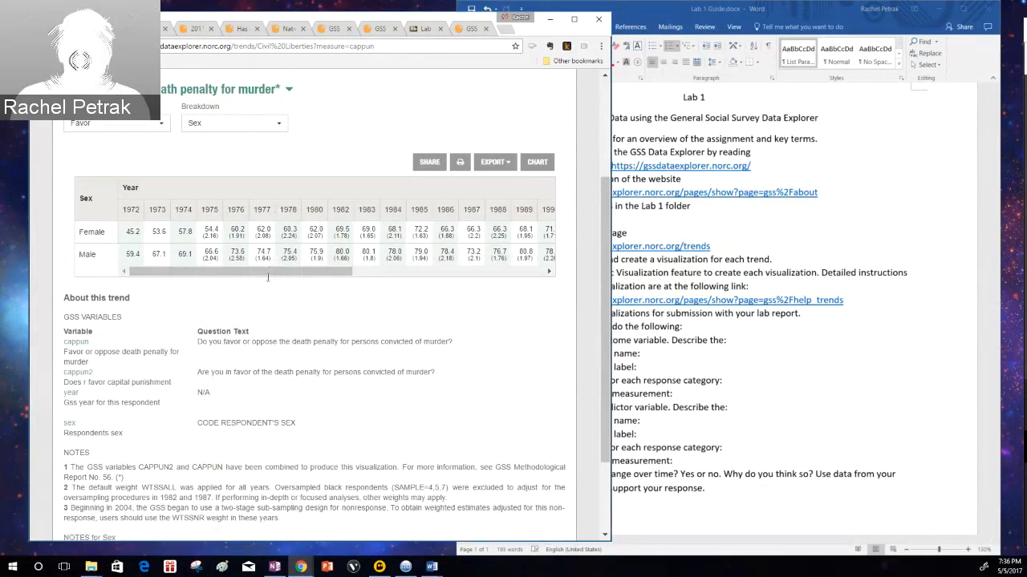
drag(270, 272, 474, 287)
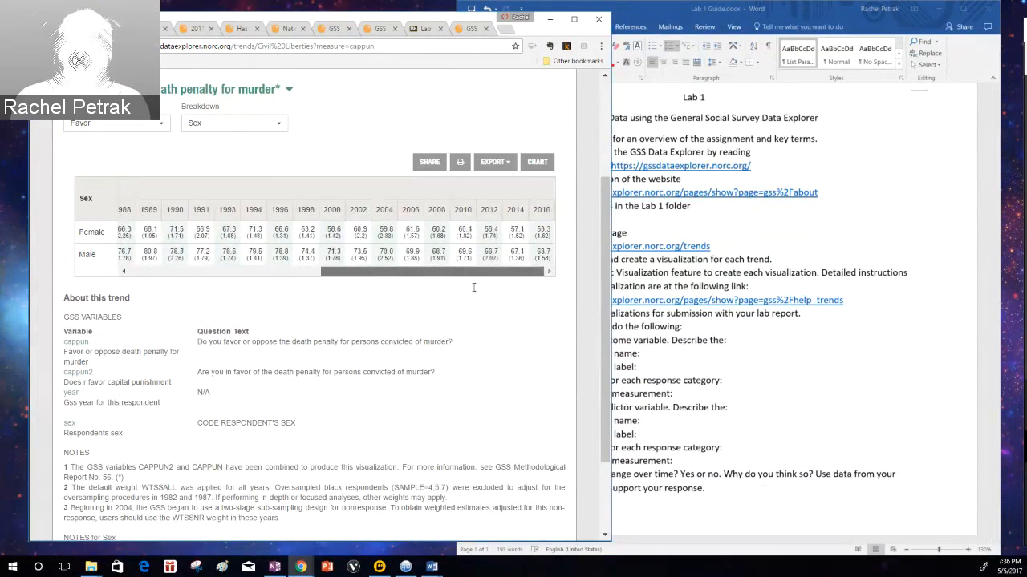
click(229, 272)
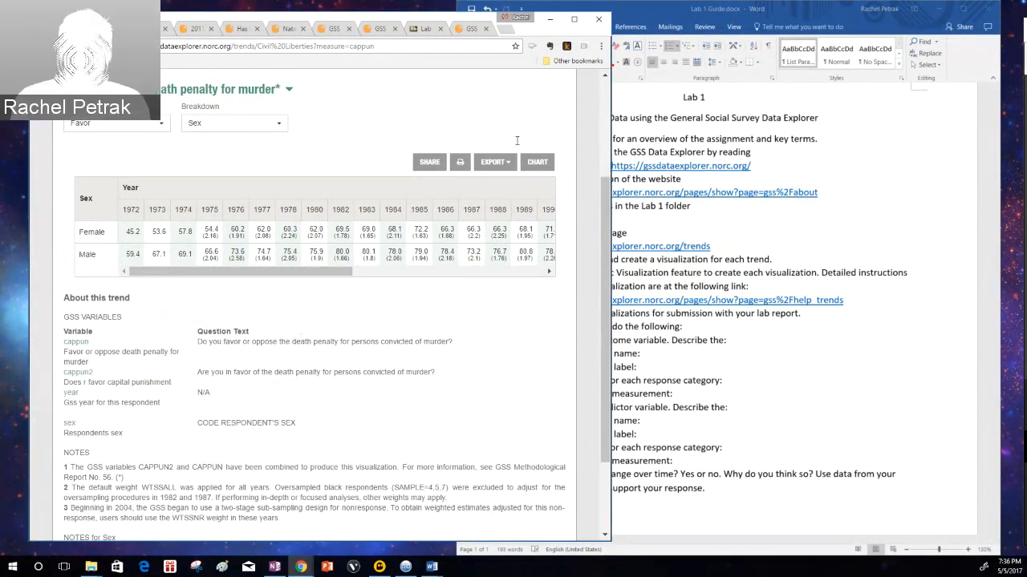
click(537, 162)
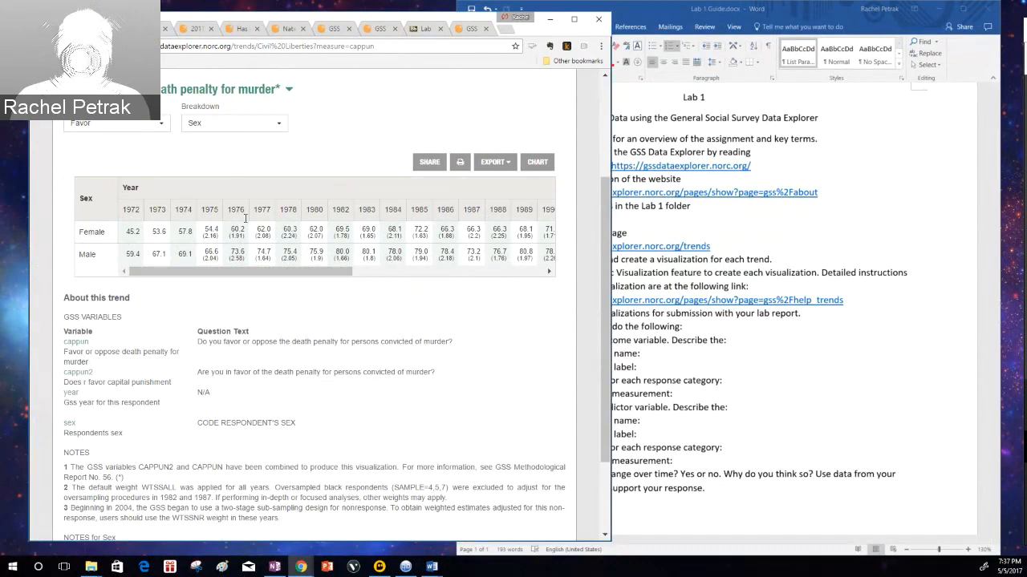
scroll(449, 277, right, 3)
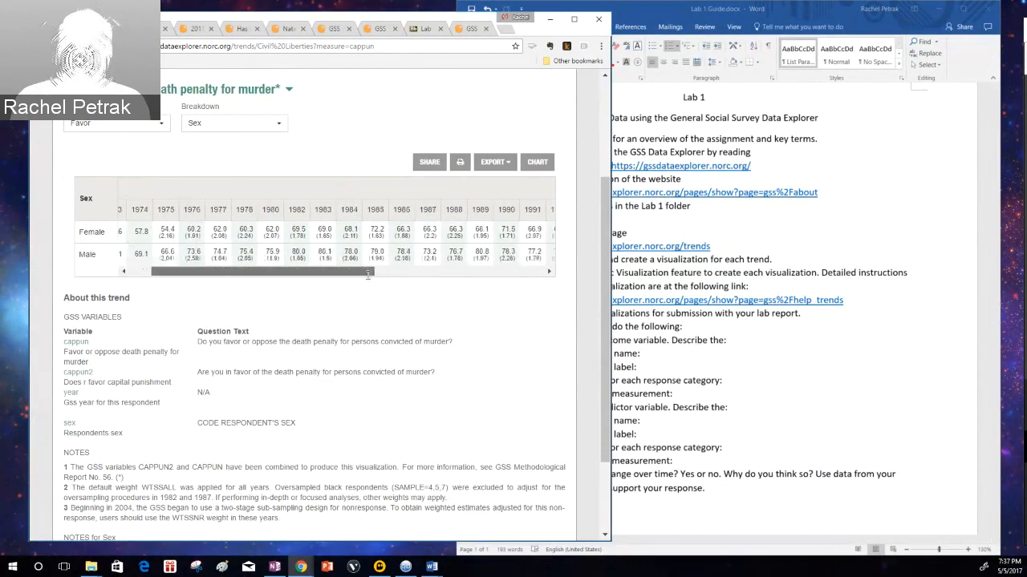
scroll(471, 284, left, 4)
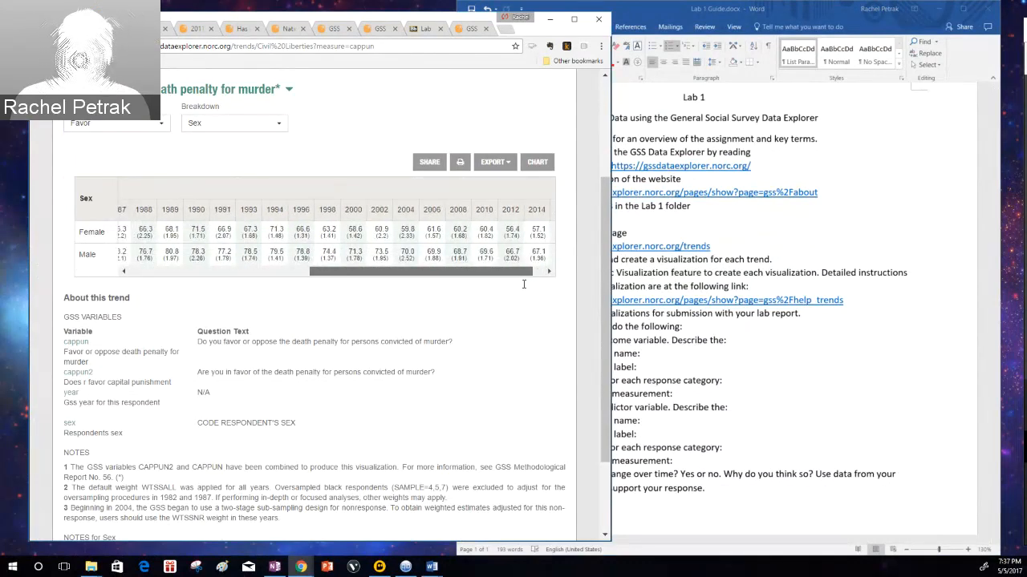
scroll(380, 275, left, 2)
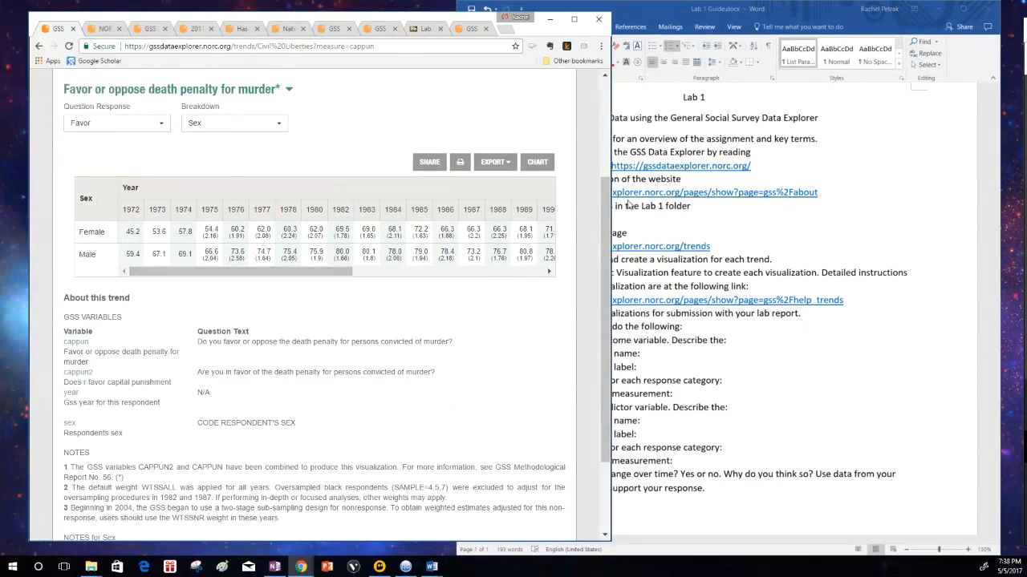
Switch the death penalty trend back to the chart and export it as Chart (PDF)
click(535, 163)
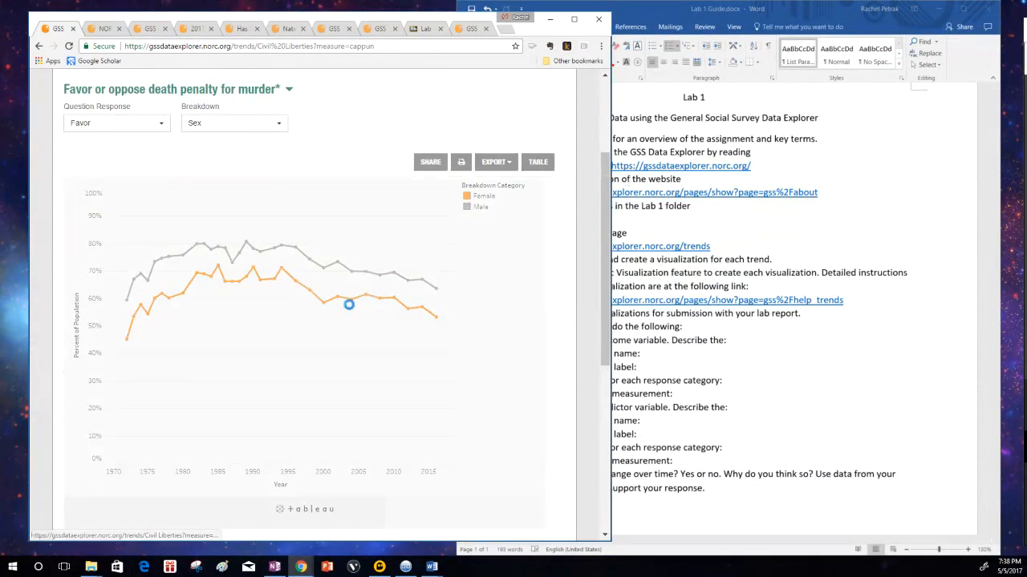
mouse_move(350, 310)
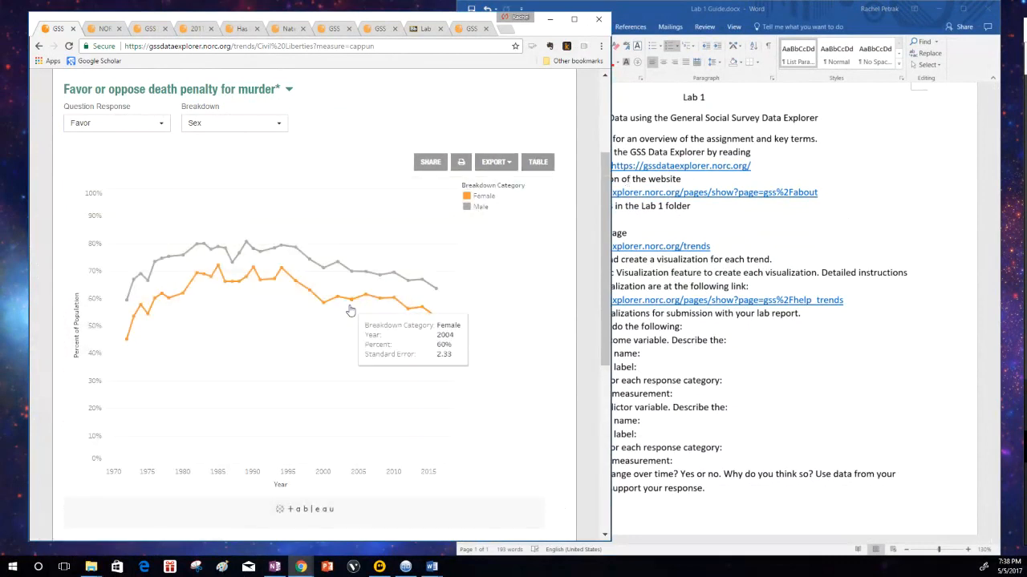
click(509, 162)
click(506, 182)
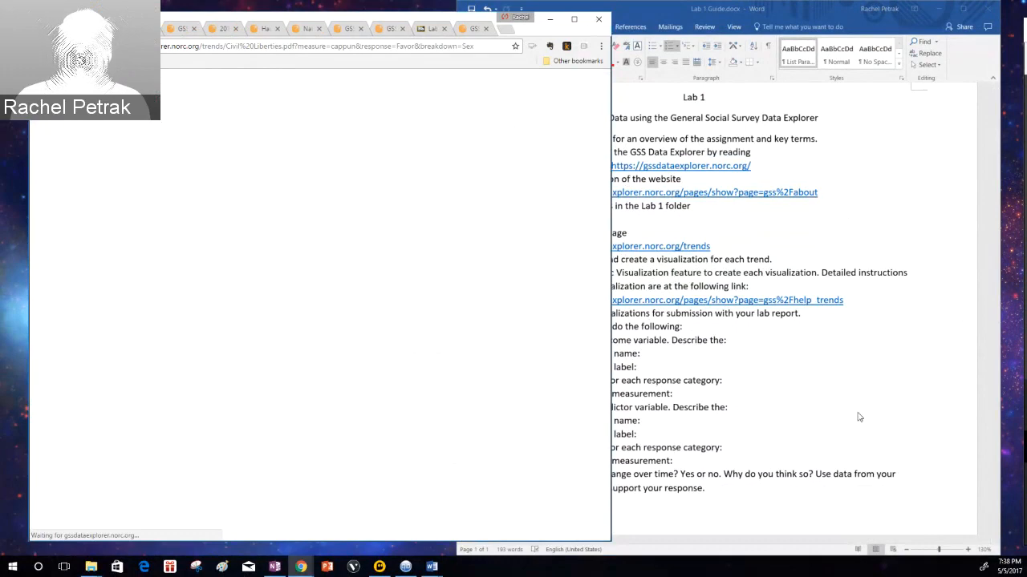
click(820, 374)
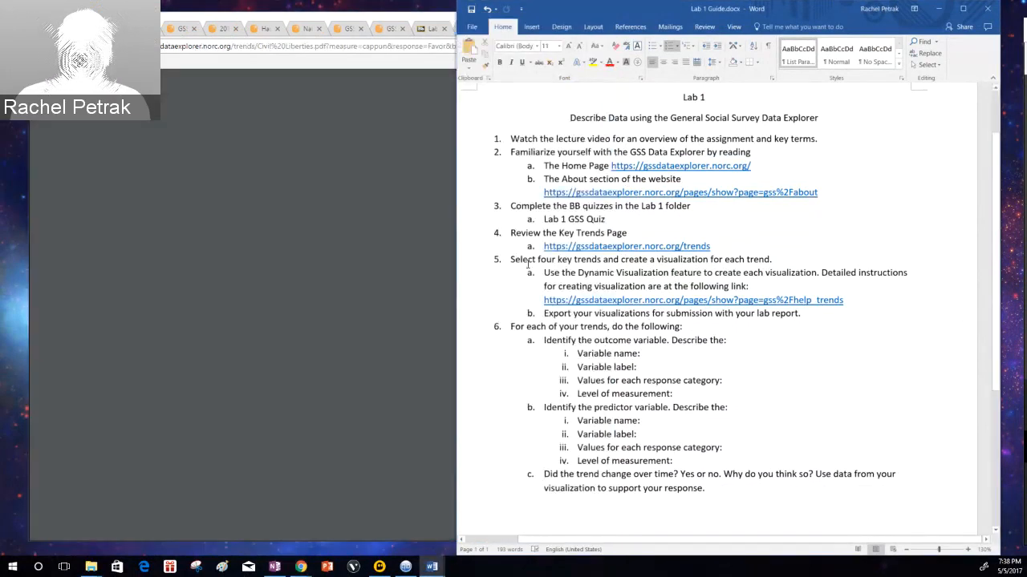
click(143, 210)
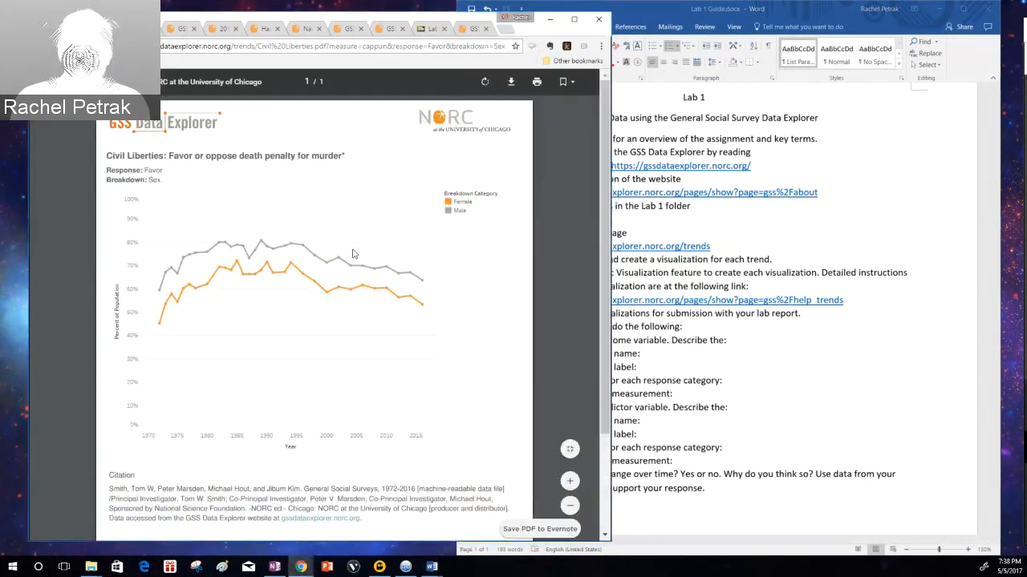
Look over the exported PDF of the death penalty chart, including the citation beneath it
scroll(309, 341, down, 3)
scroll(267, 405, up, 3)
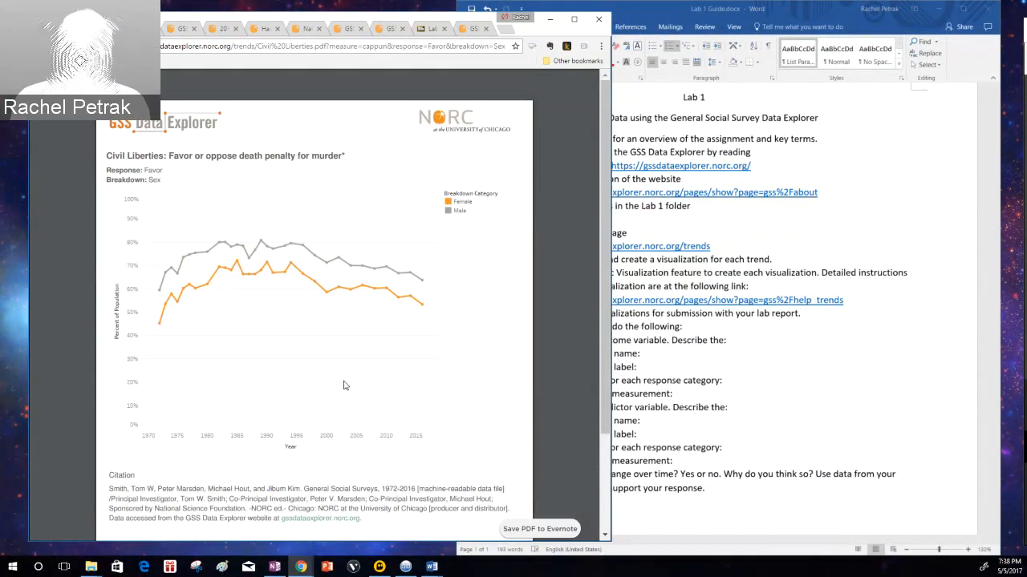
scroll(343, 386, down, 2)
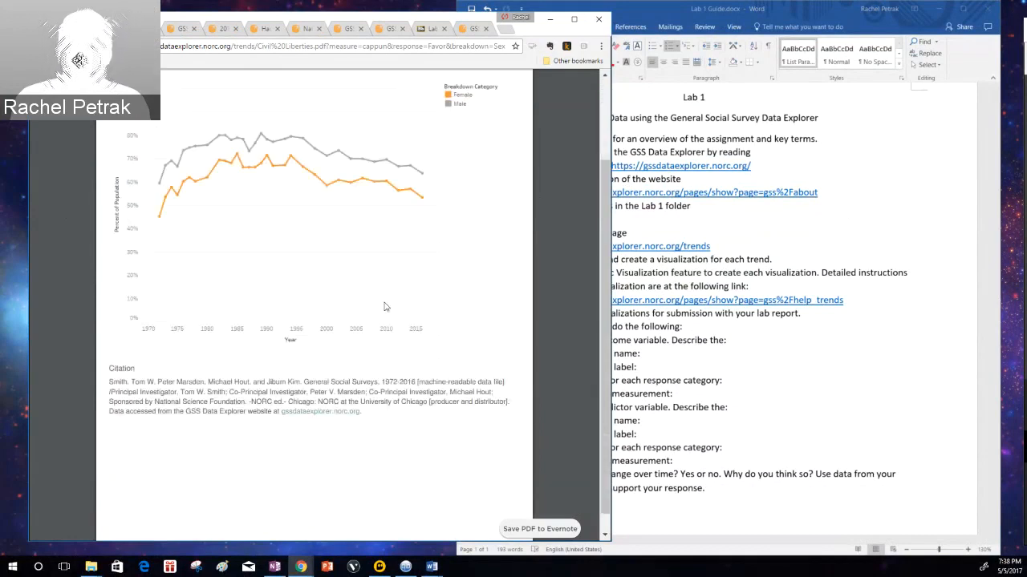
scroll(384, 307, up, 2)
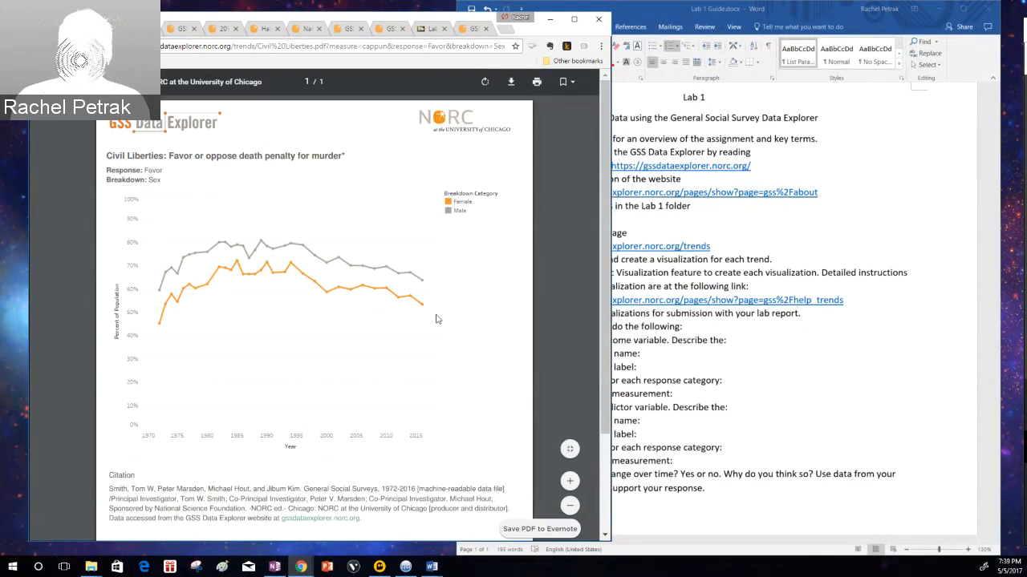
Examine the citation beneath the exported death penalty chart and compare the PDF with the live trend page
scroll(437, 320, down, 3)
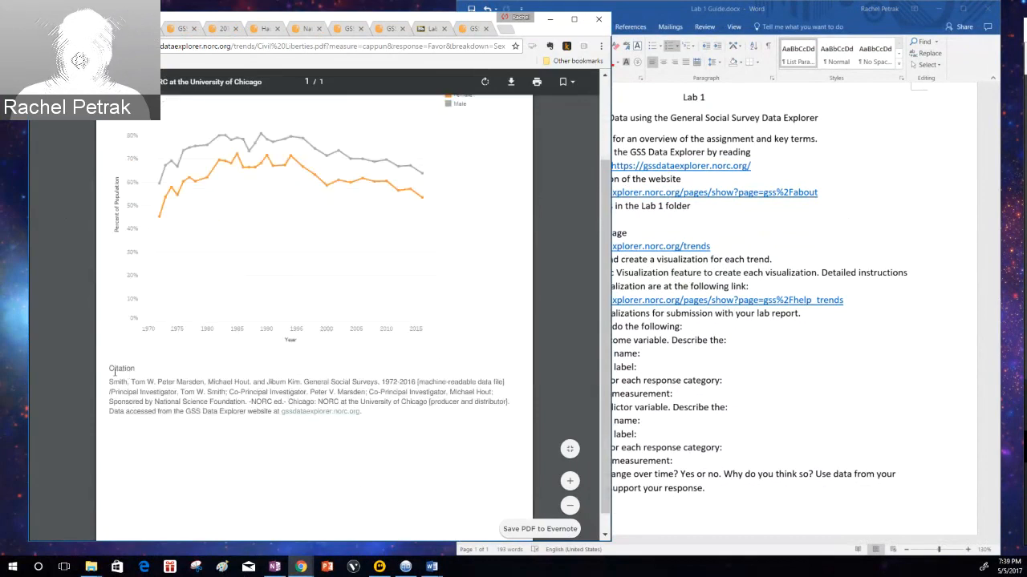
drag(110, 369, 375, 417)
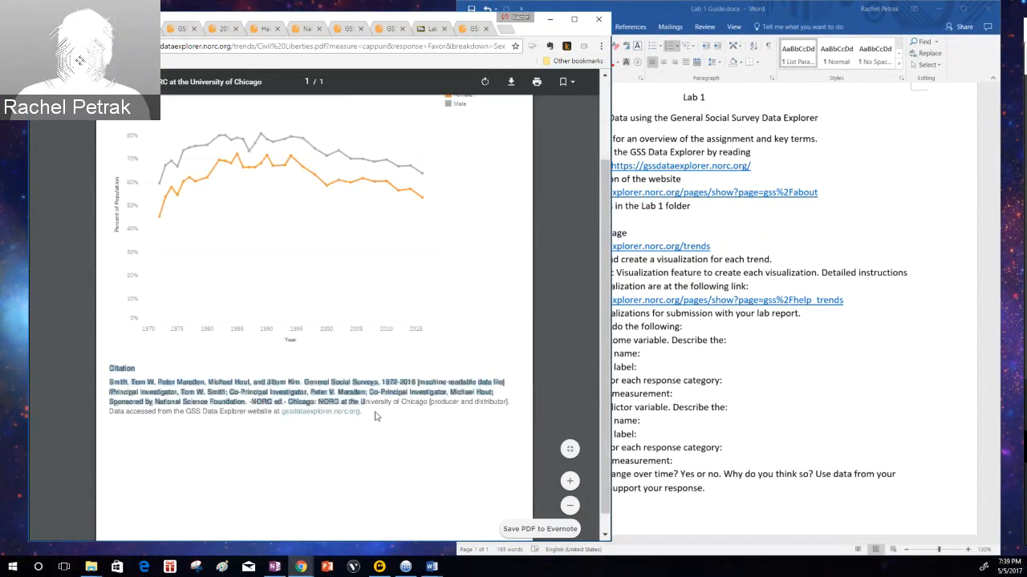
click(375, 416)
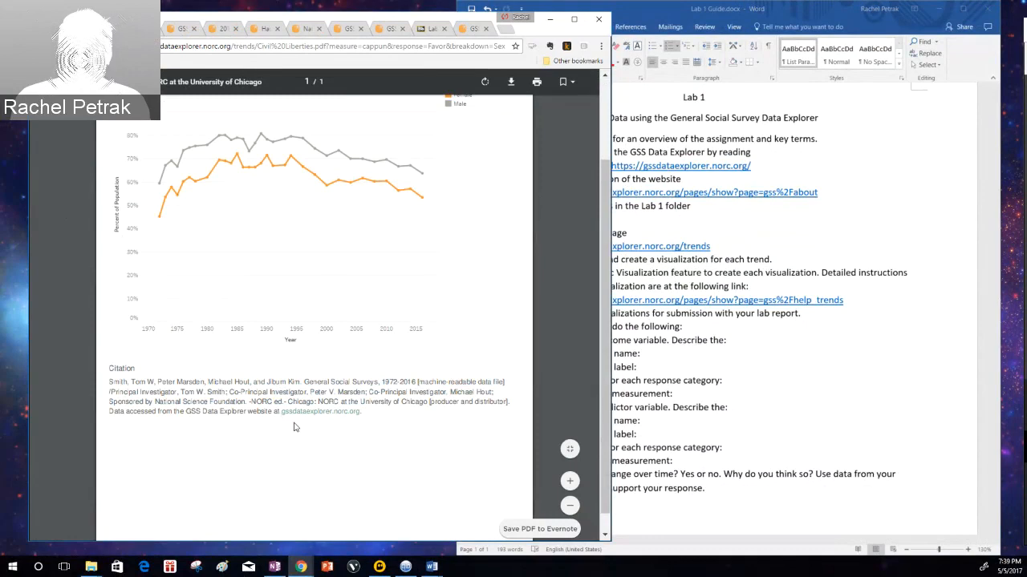
scroll(294, 428, up, 3)
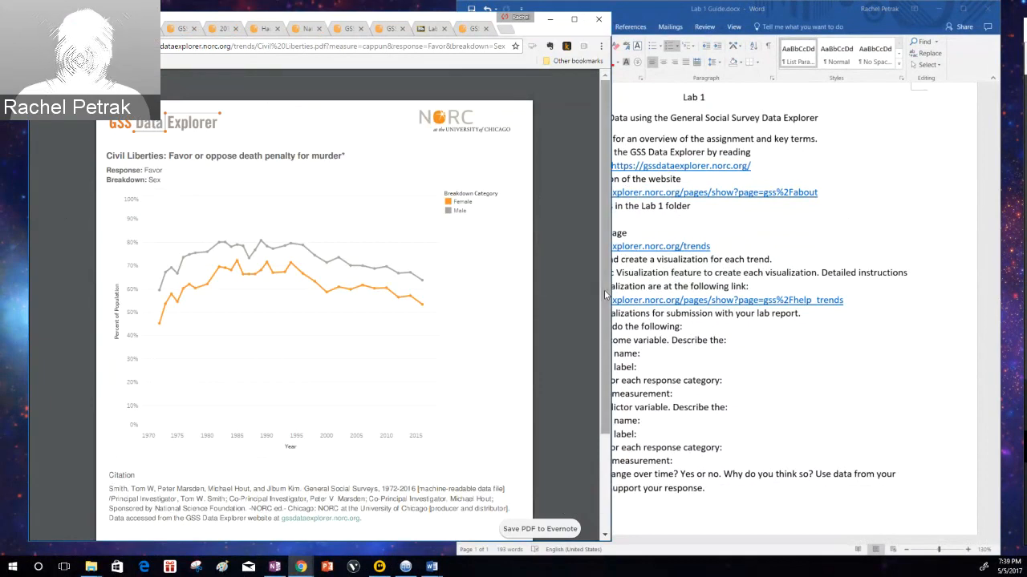
scroll(604, 290, down, 3)
scroll(604, 289, up, 3)
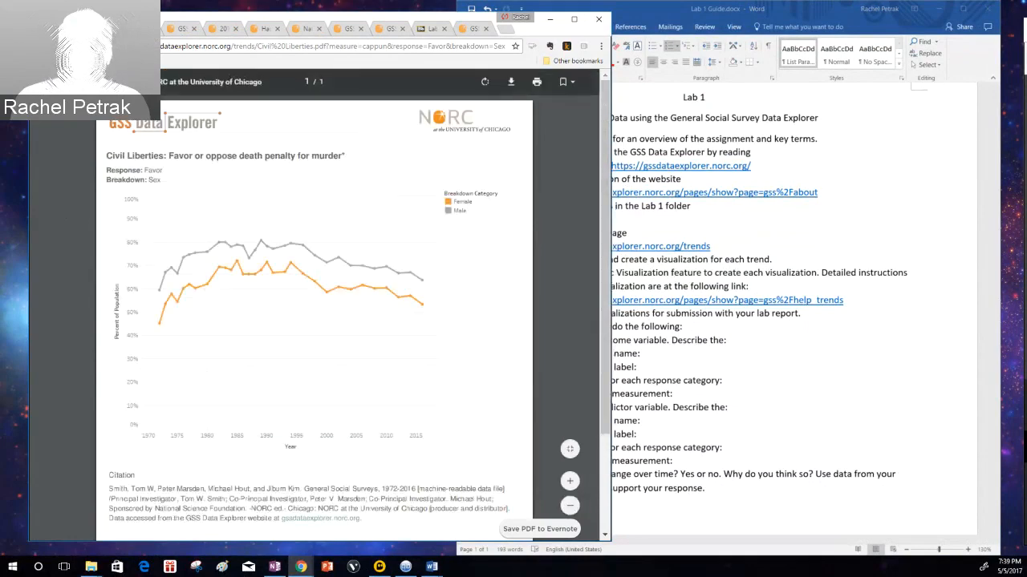
drag(526, 27, 526, 29)
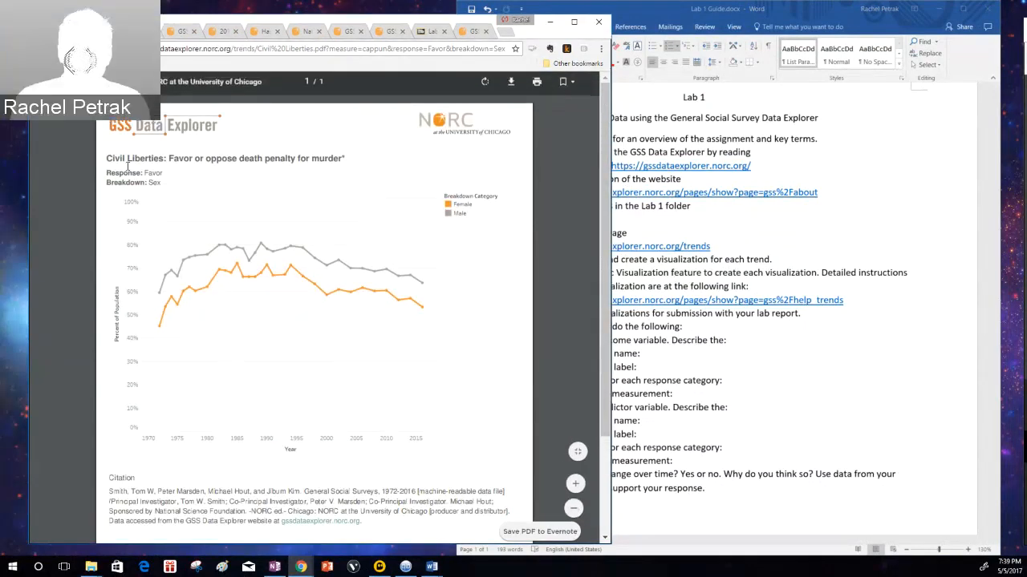
key(alt+Left)
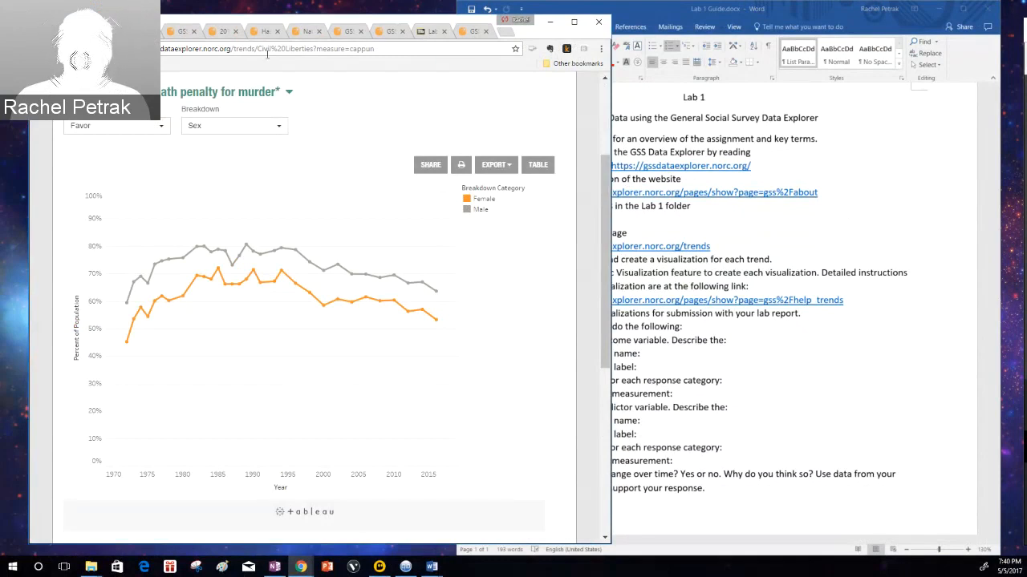
click(124, 31)
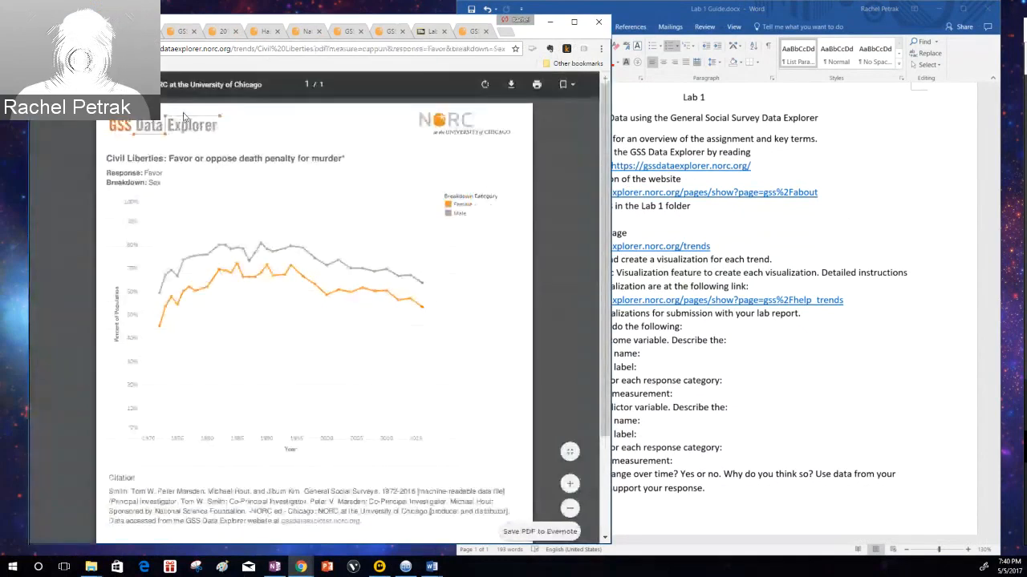
Start downloading the chart PDF, name the file "favor death penalty_by sex" and select that name for copying
click(513, 85)
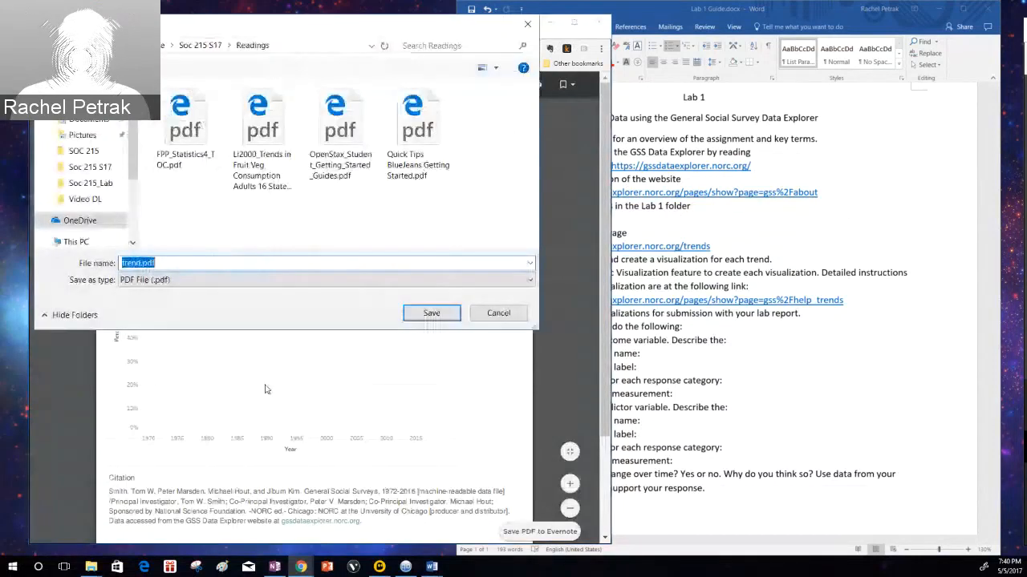
drag(243, 22, 611, 84)
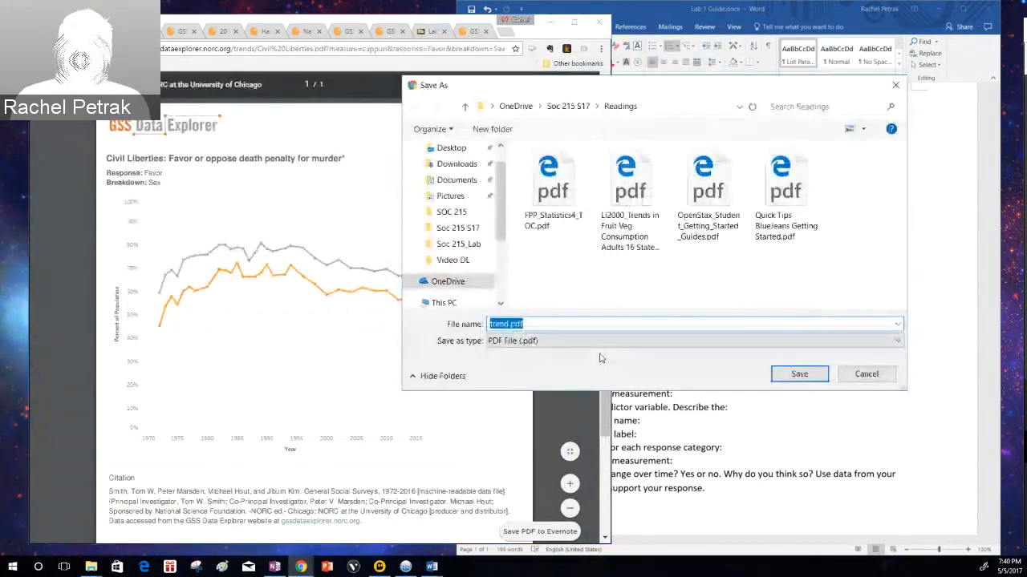
text(favor deat)
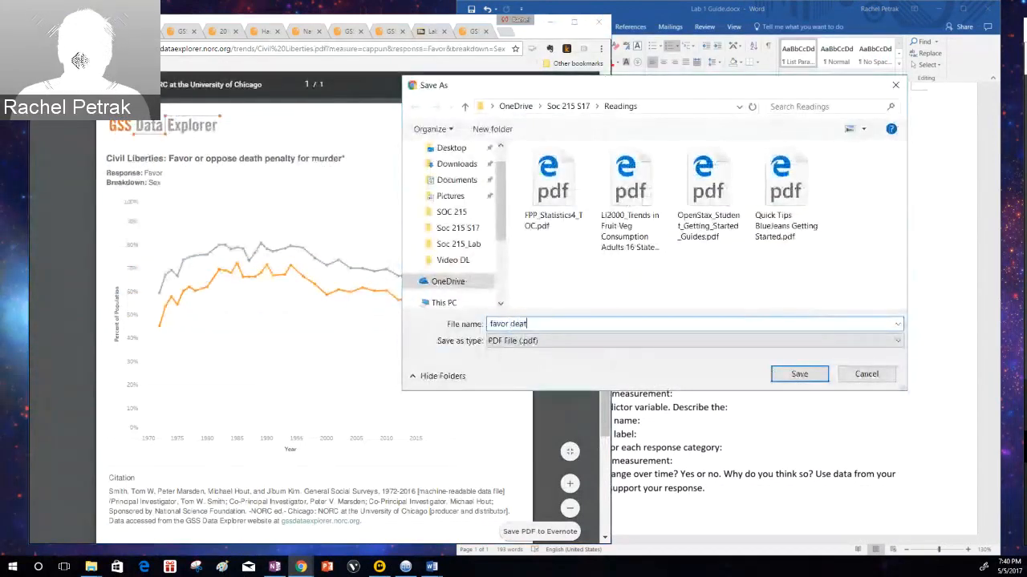
text(h penalty)
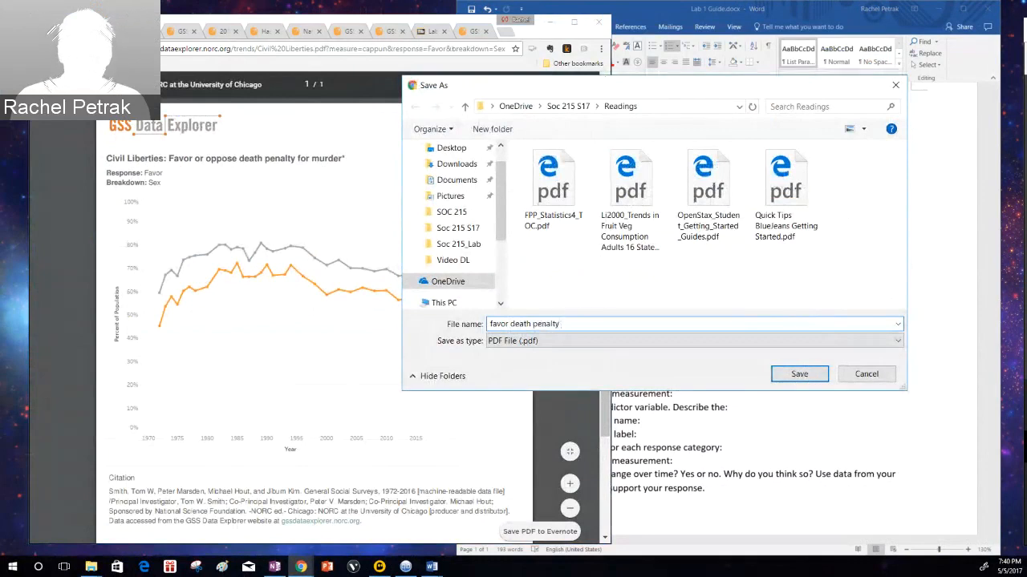
text(_)
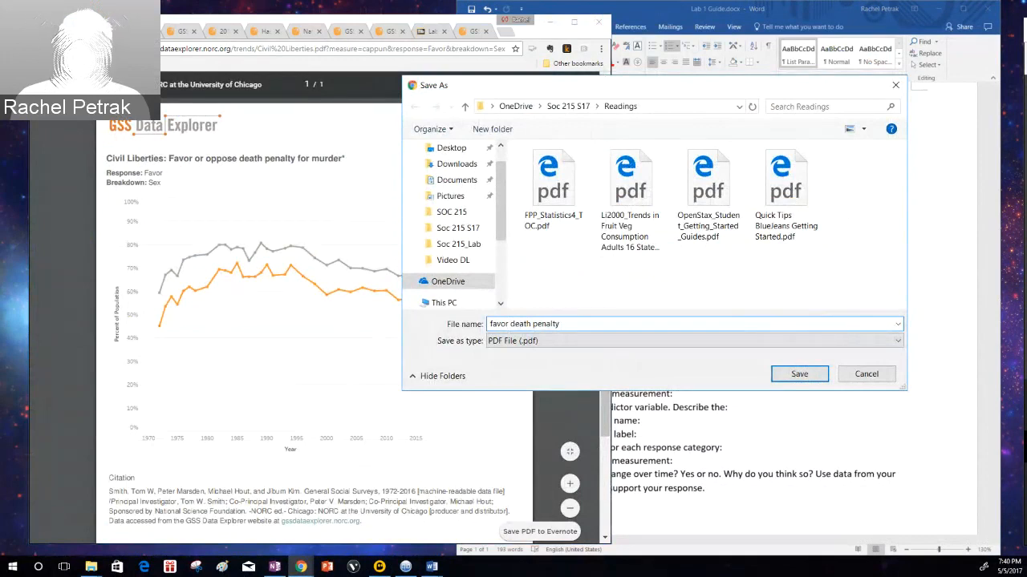
text(by)
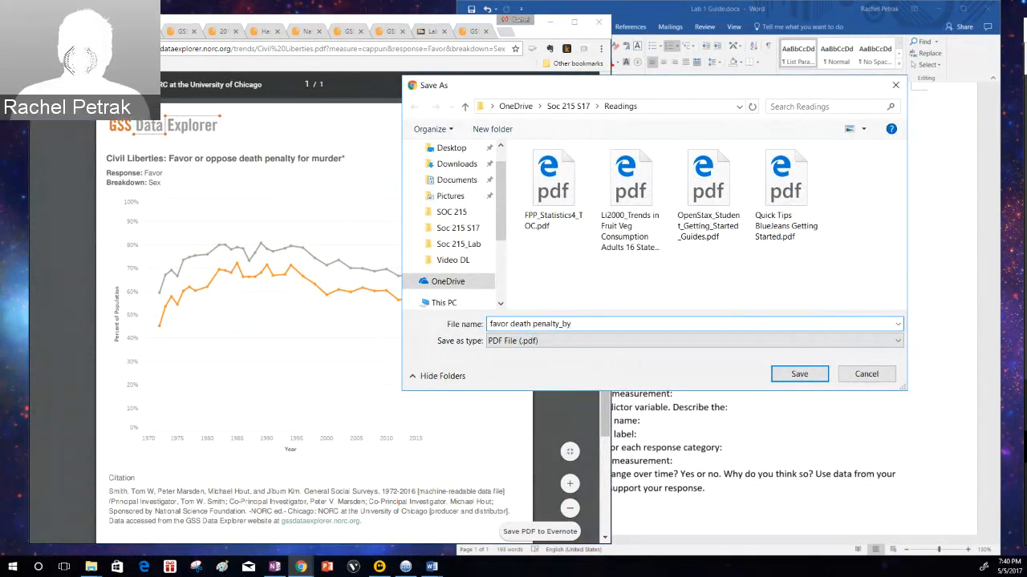
text( sex)
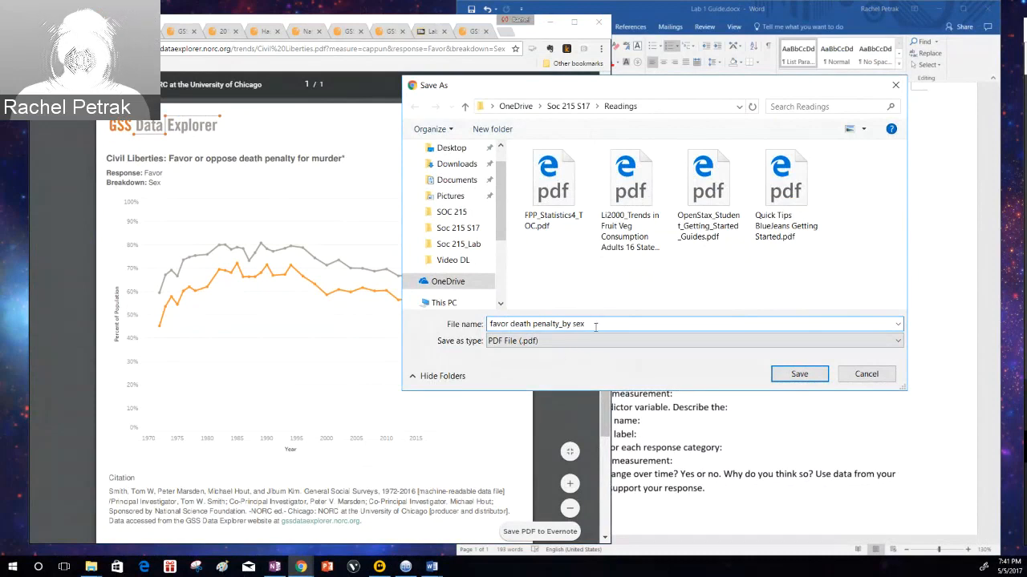
drag(596, 324, 487, 324)
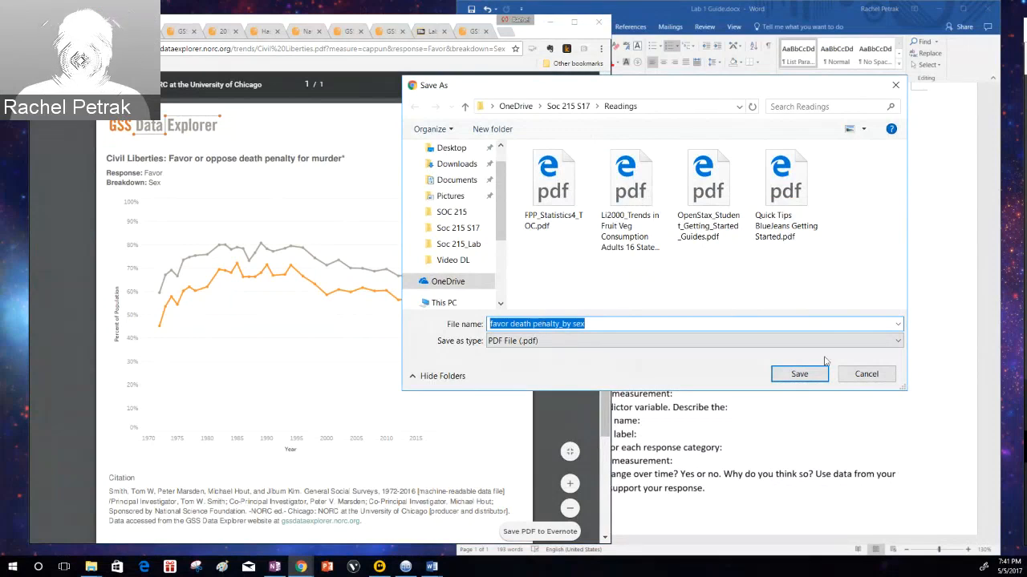
Save the PDF in the Soc 215_Lab folder on OneDrive
click(800, 375)
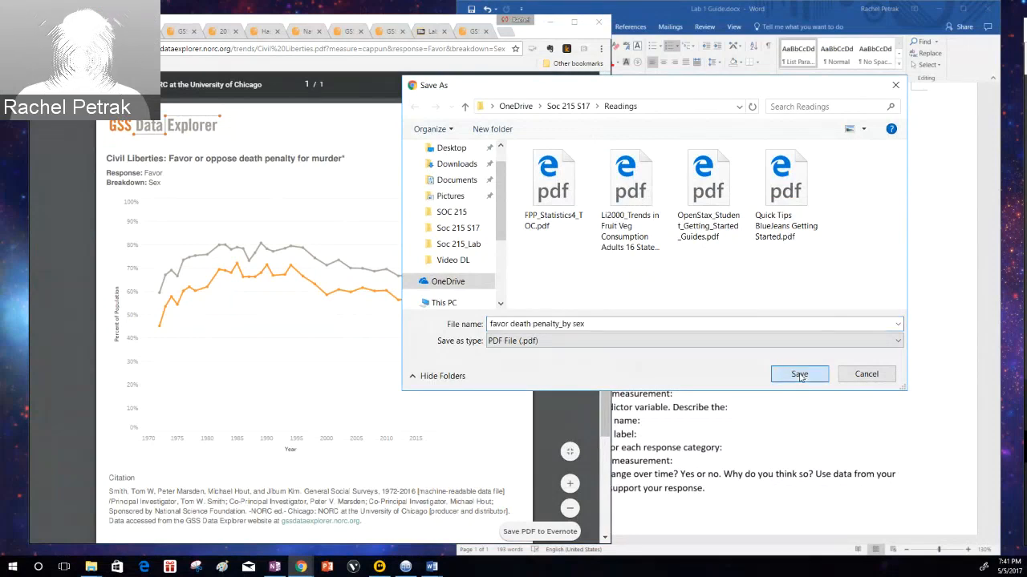
click(568, 106)
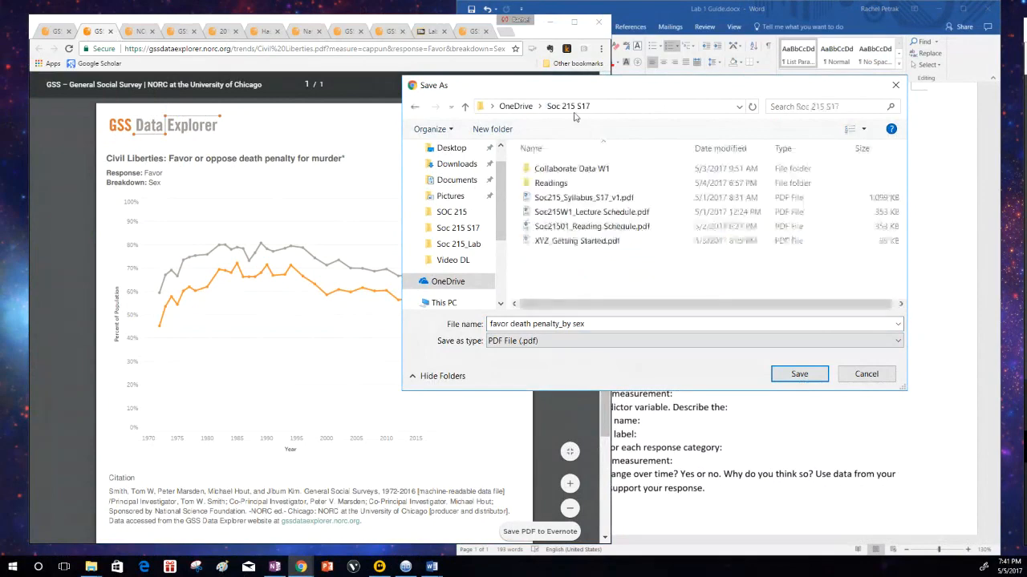
click(515, 106)
scroll(561, 265, down, 4)
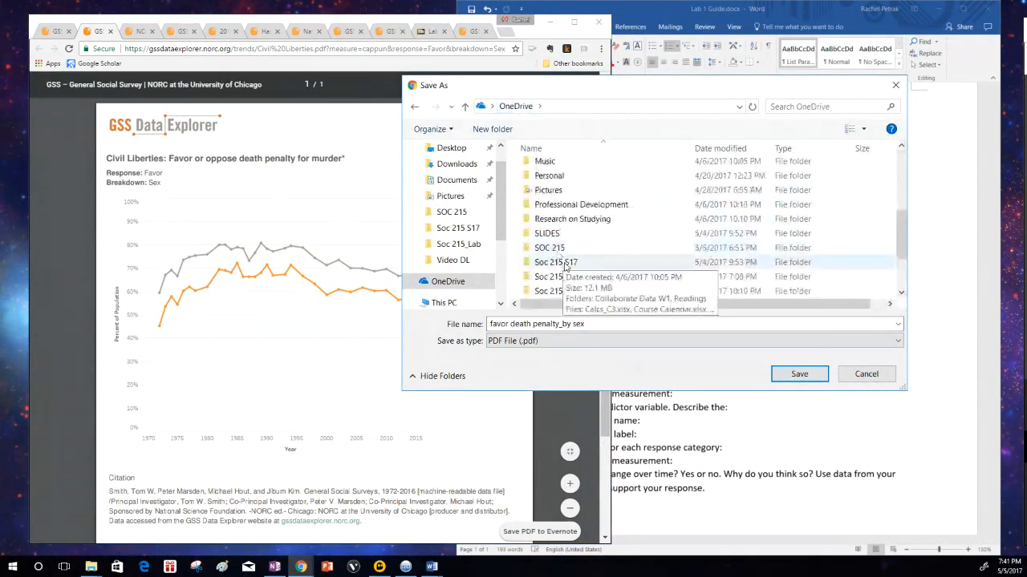
double_click(564, 284)
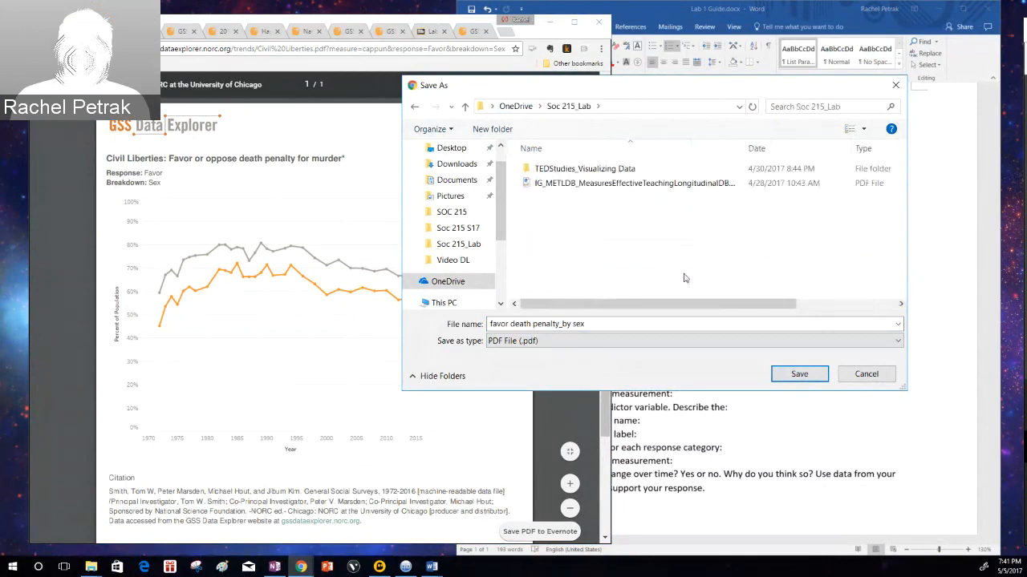
click(798, 374)
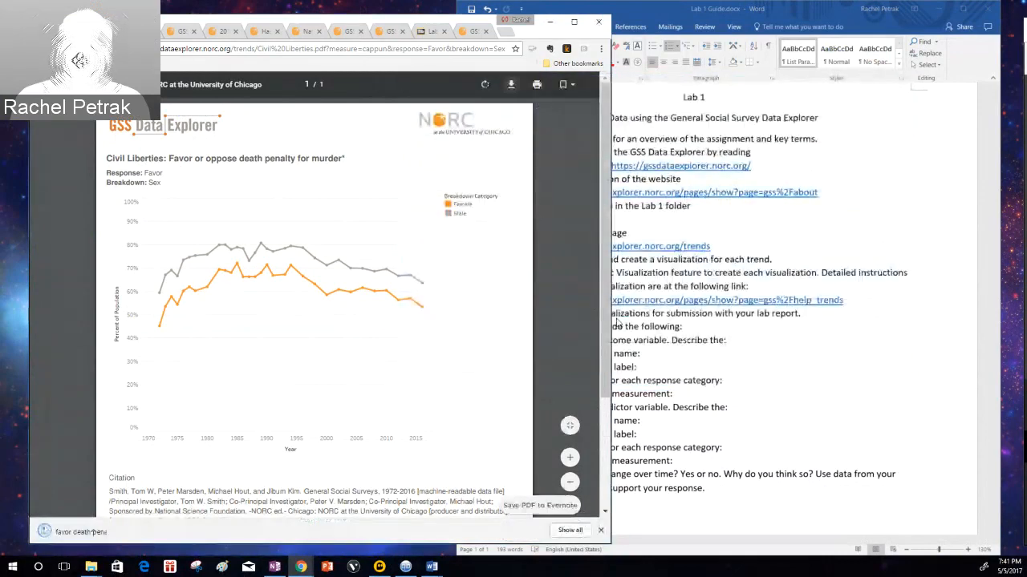
Switch to the Lab 1 Guide in Word and add "favor death penalty_by sex" as a new top-level numbered item after 6c
click(715, 497)
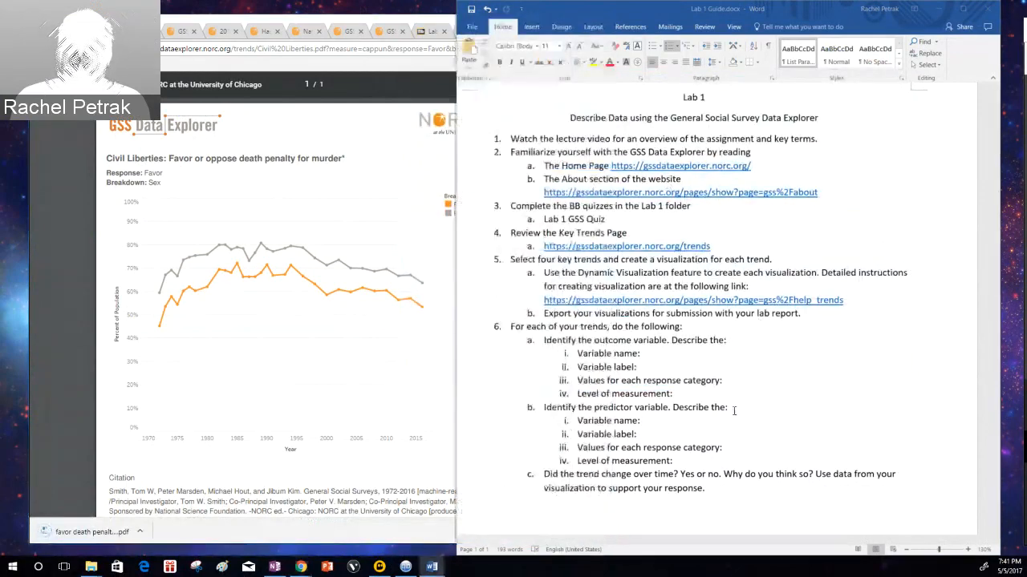
click(723, 493)
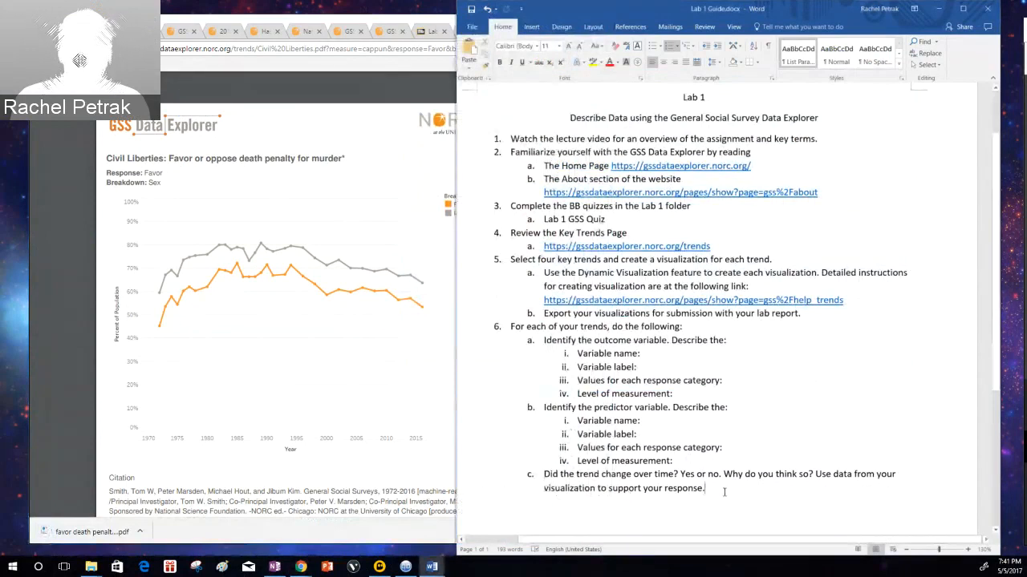
key(Return)
key(shift+Tab)
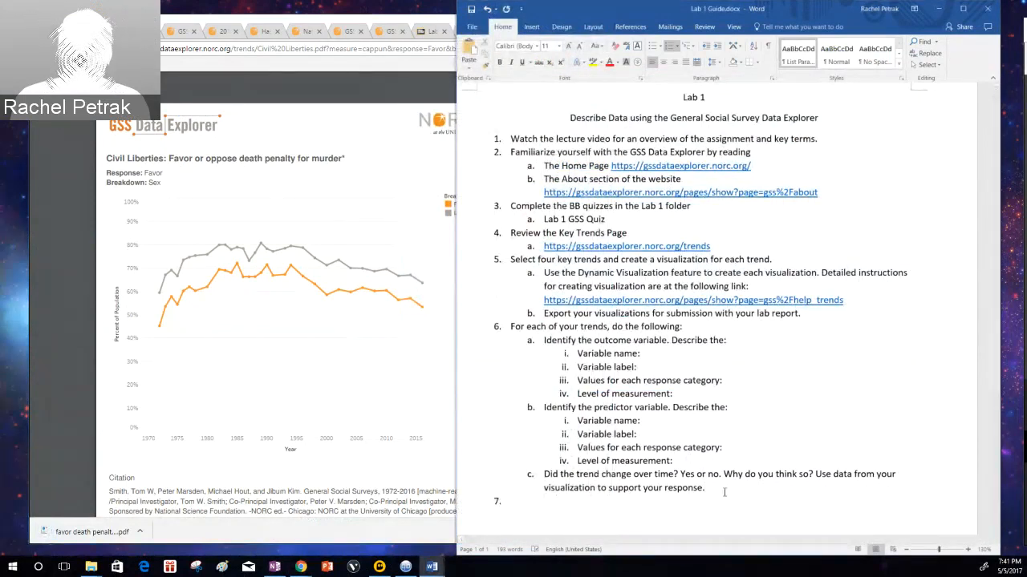
text(favor death penalty  by sex)
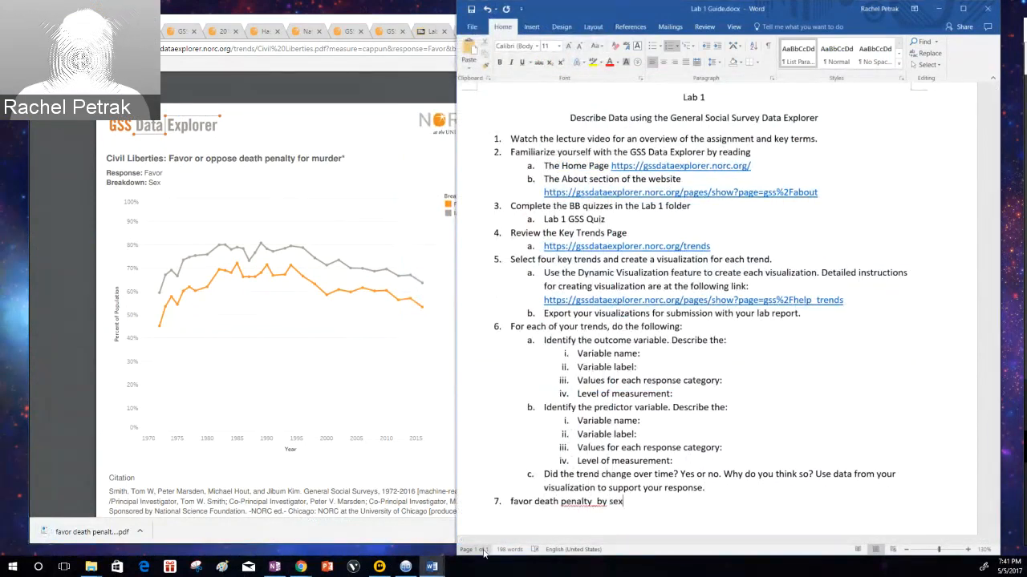
Insert blank space between the Lab 1 instructions and the "favor death penalty_by sex" item
click(511, 503)
key(Return)
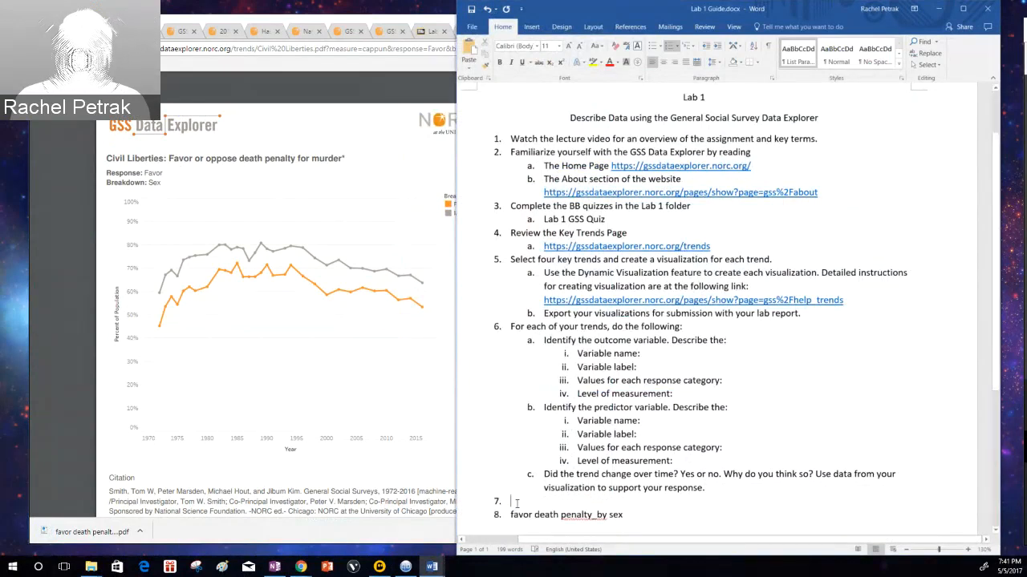
key(Return)
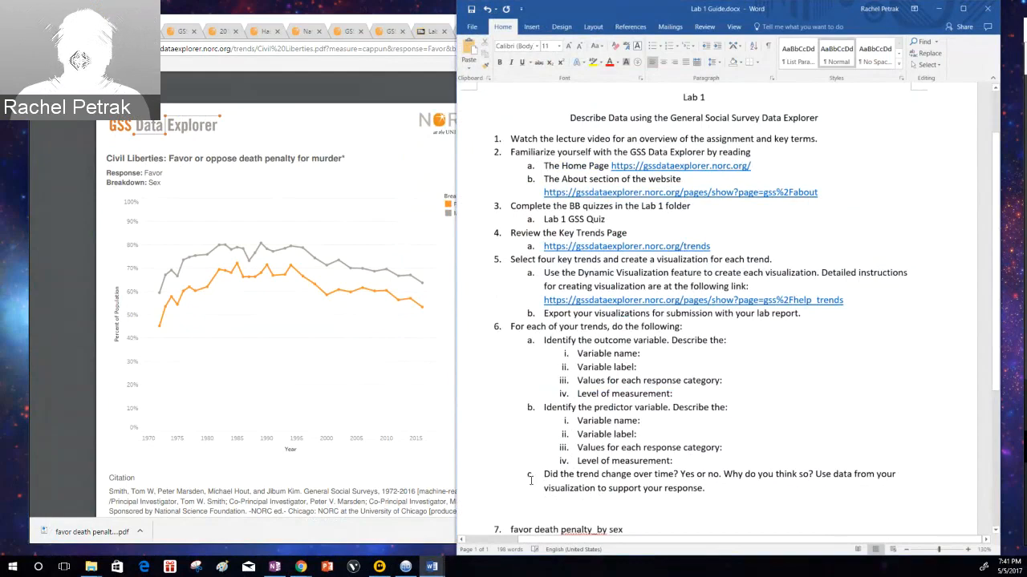
scroll(553, 417, down, 3)
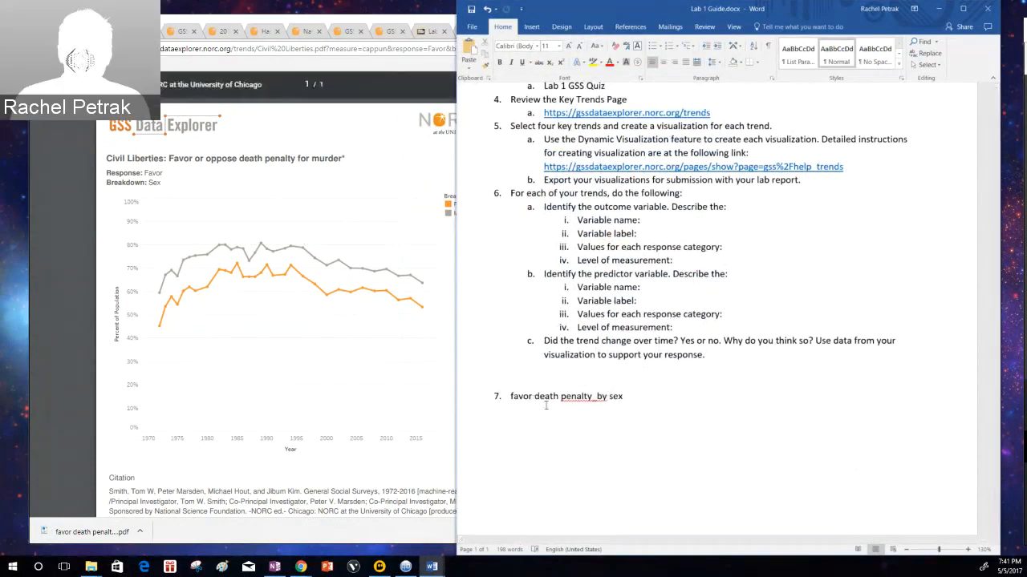
Review the outcome and predictor variable questions in item 6 alongside the title and breakdown of the exported chart
click(366, 230)
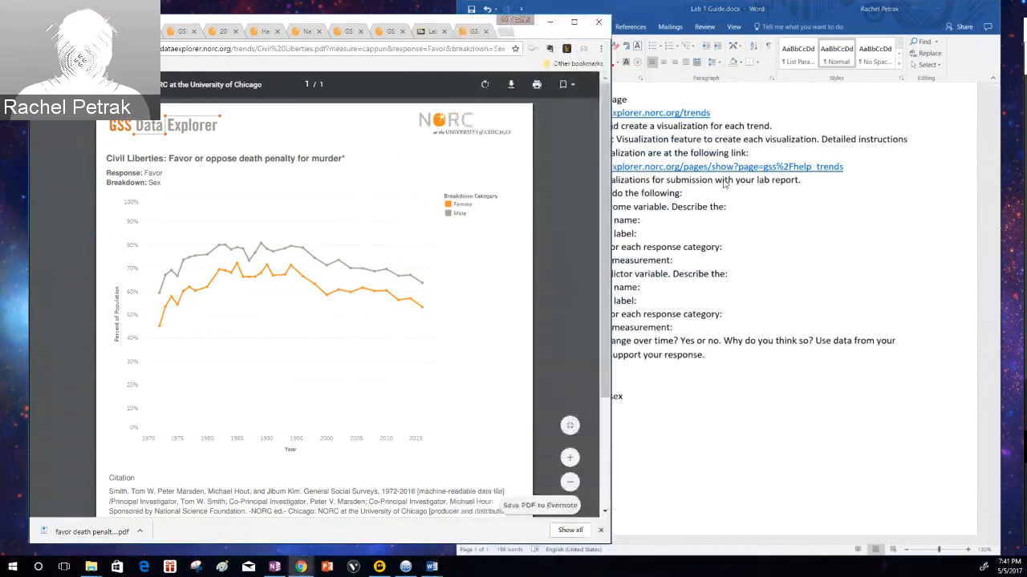
click(722, 244)
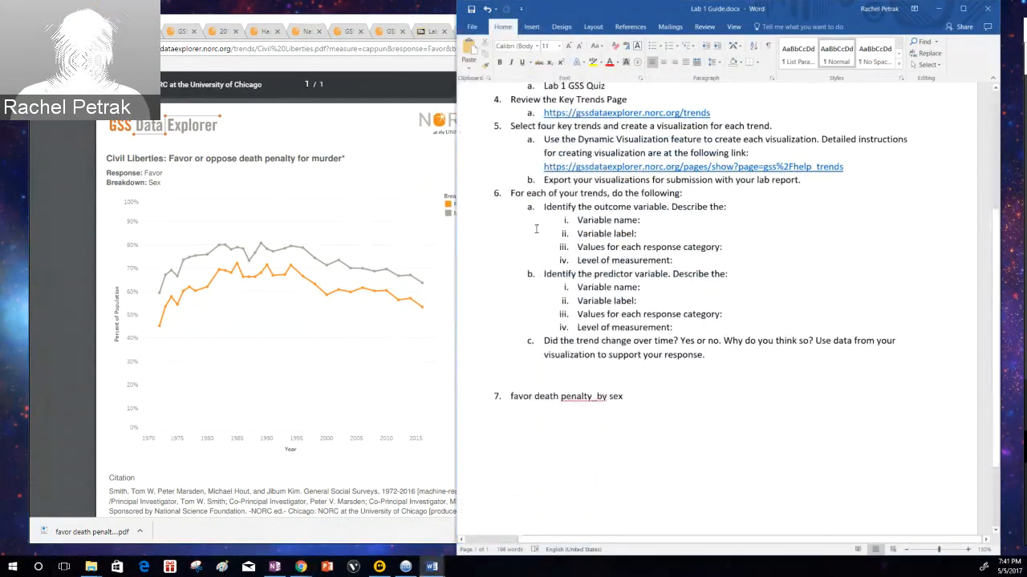
scroll(535, 229, up, 2)
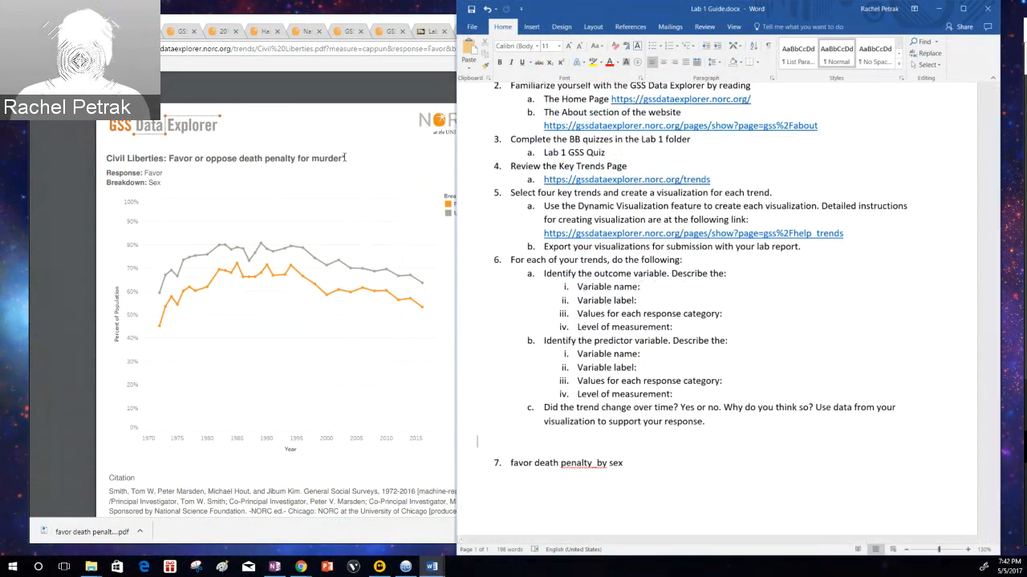
drag(344, 158, 320, 158)
click(162, 158)
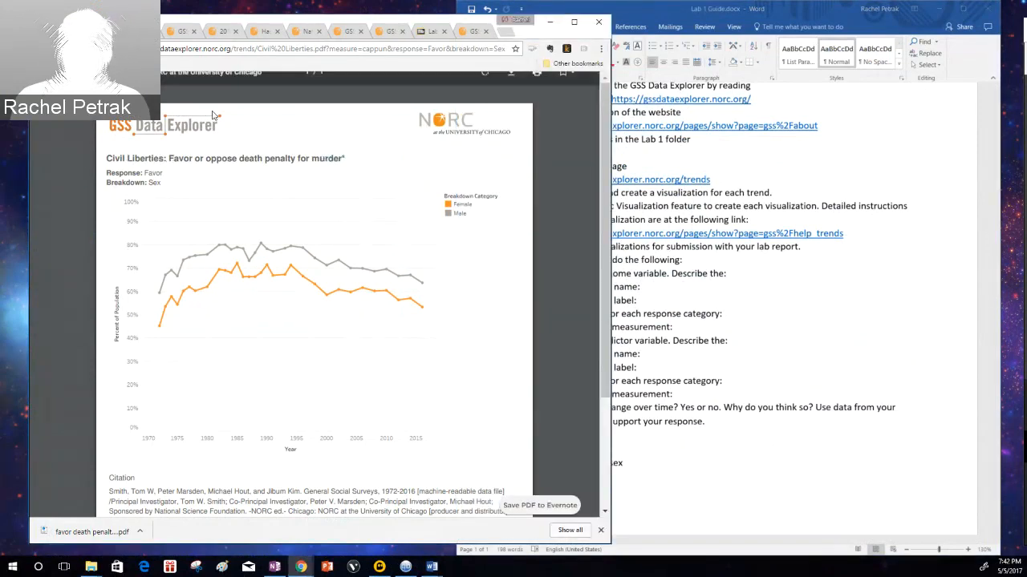
Return to the death penalty trend page in the browser and open the list of Breakdown variables
click(96, 31)
scroll(87, 164, up, 2)
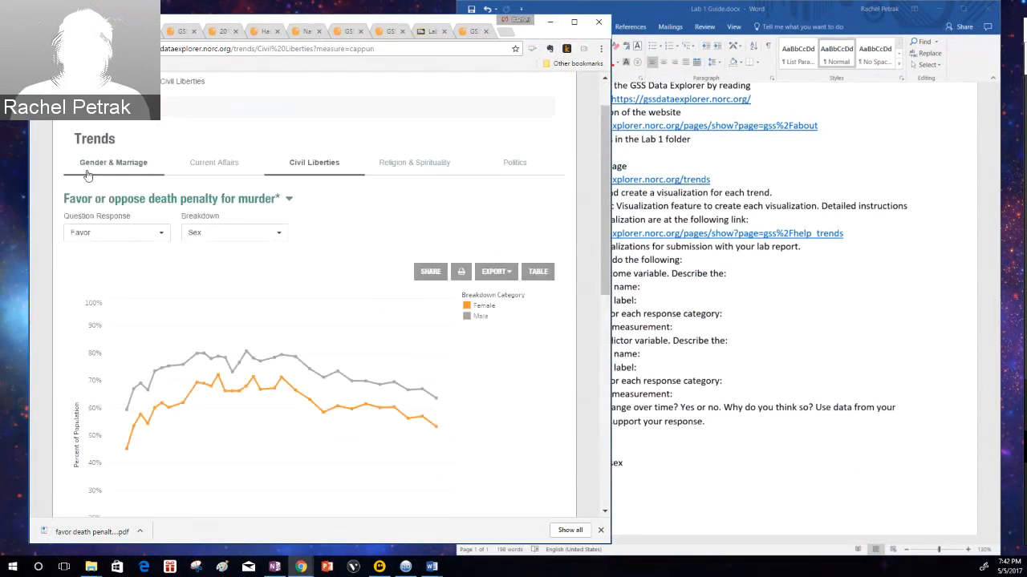
mouse_move(64, 200)
mouse_down()
mouse_move(105, 198)
mouse_move(61, 193)
mouse_up()
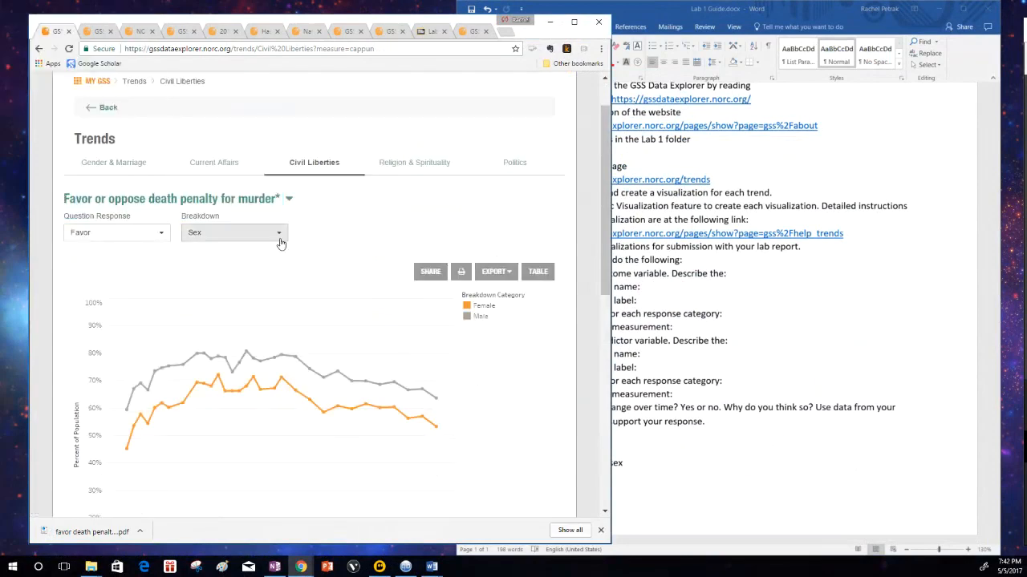
click(241, 234)
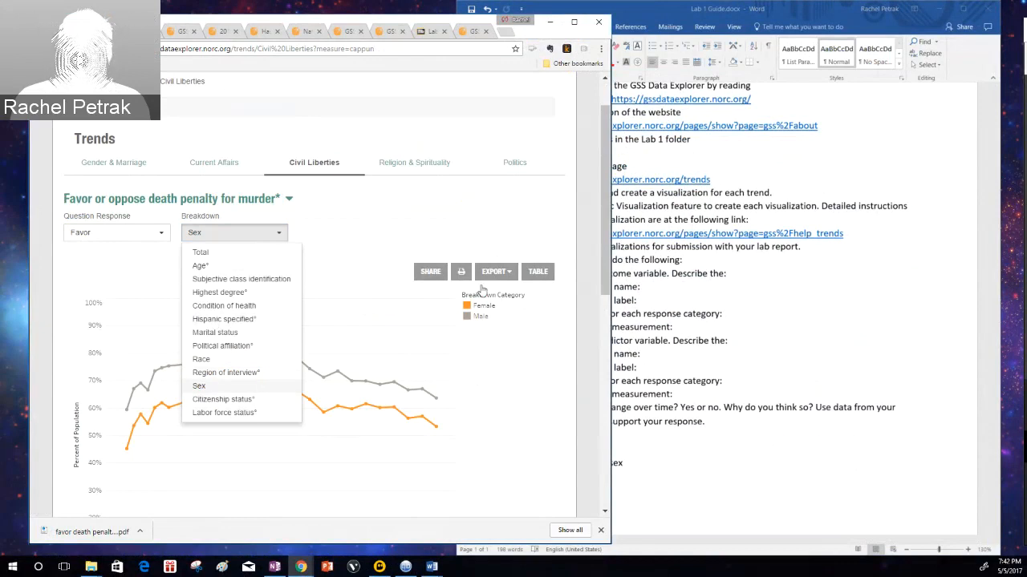
Compare the outcome variable's label line in item 6a of the Lab 1 Guide with the Civil Liberties trend questions in the browser
click(694, 331)
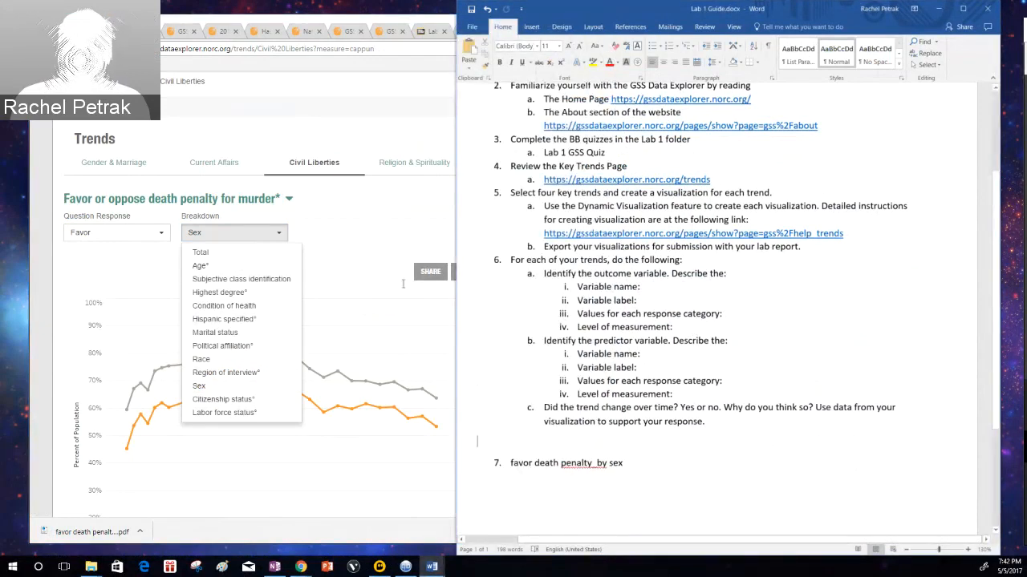
click(652, 302)
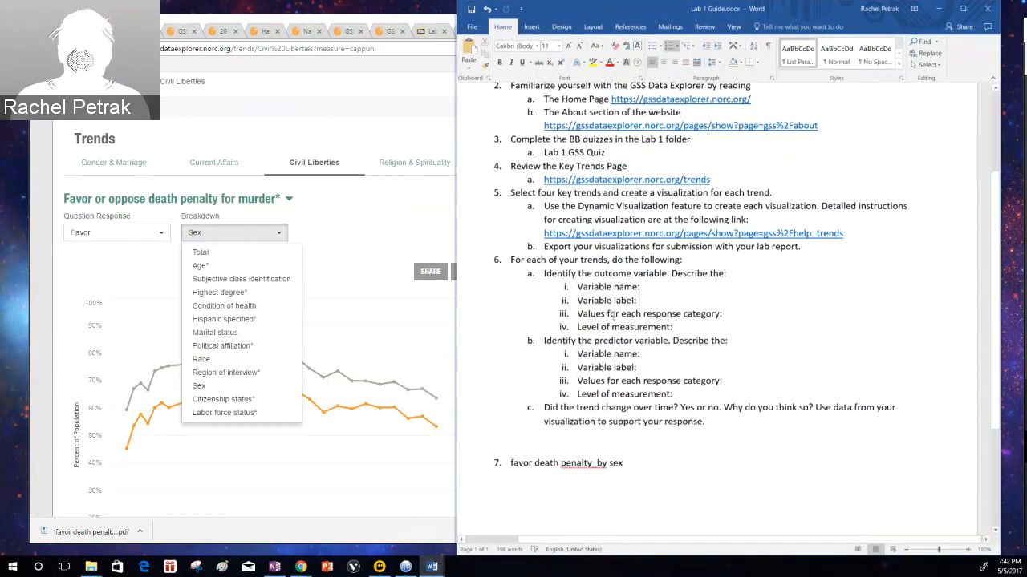
click(288, 199)
click(288, 199)
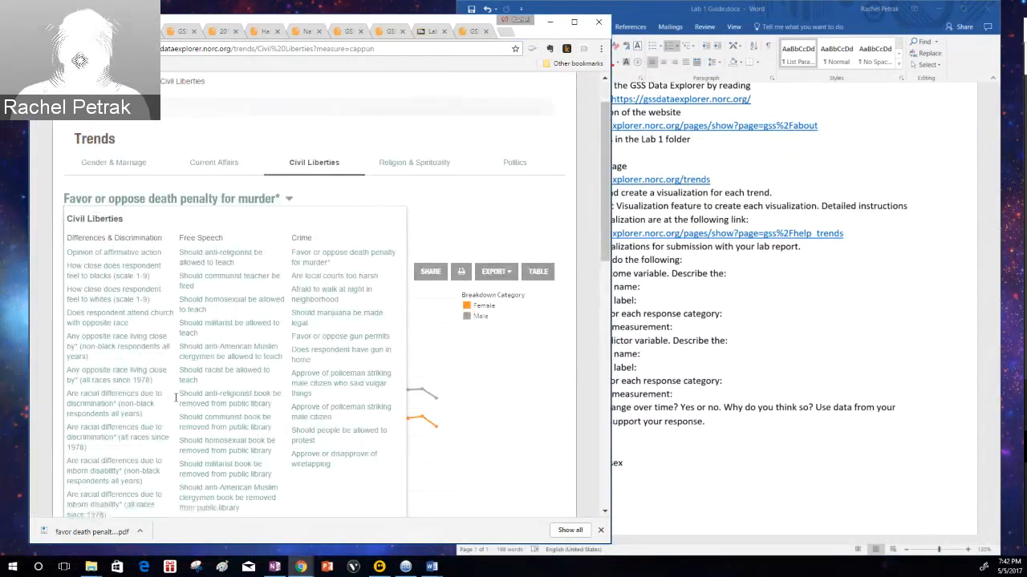
scroll(175, 397, down, 1)
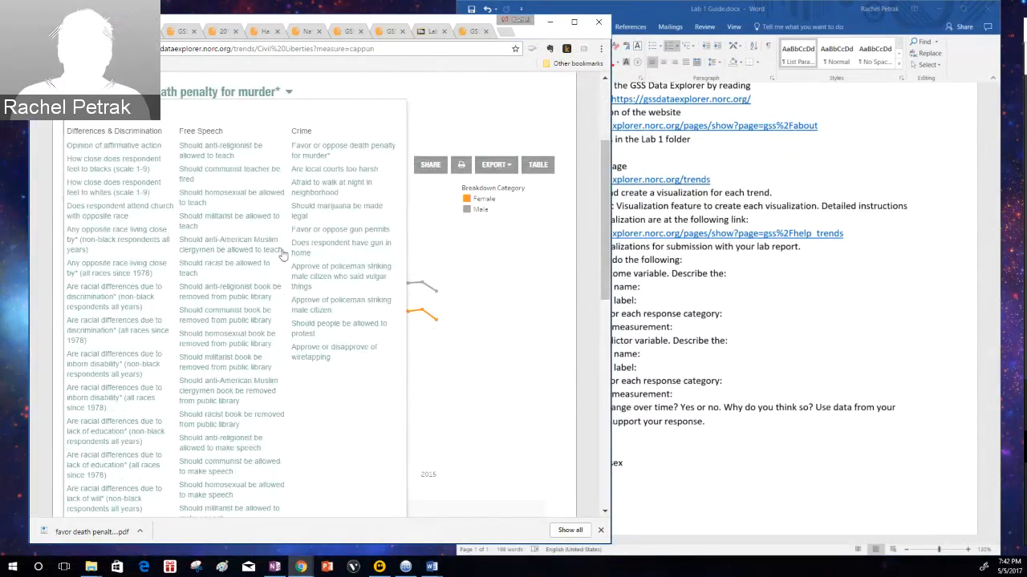
Switch to the "Approve of policeman striking male citizen who said vulgar things" trend and return to "Favor or oppose death penalty for murder"
click(313, 279)
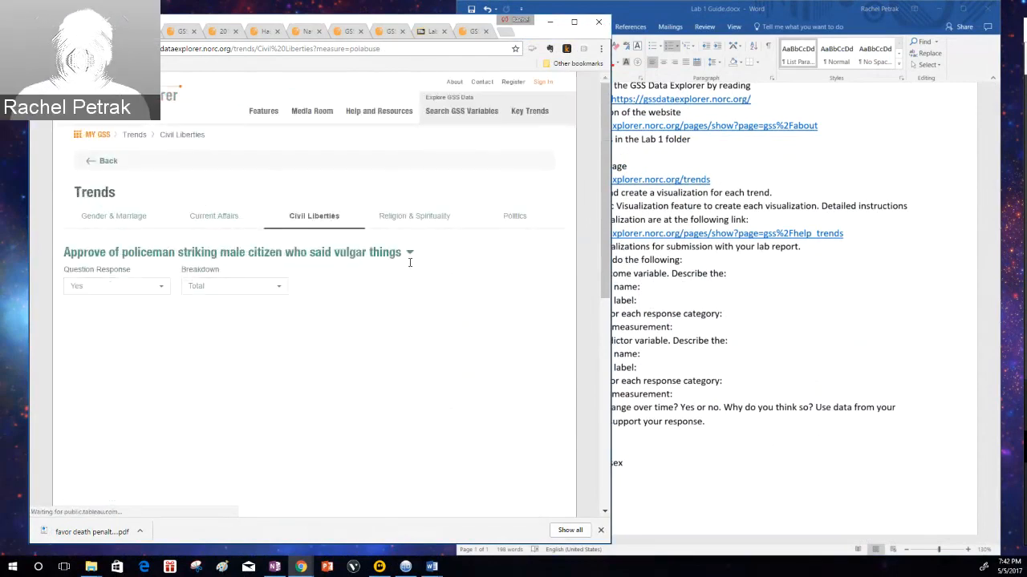
click(410, 254)
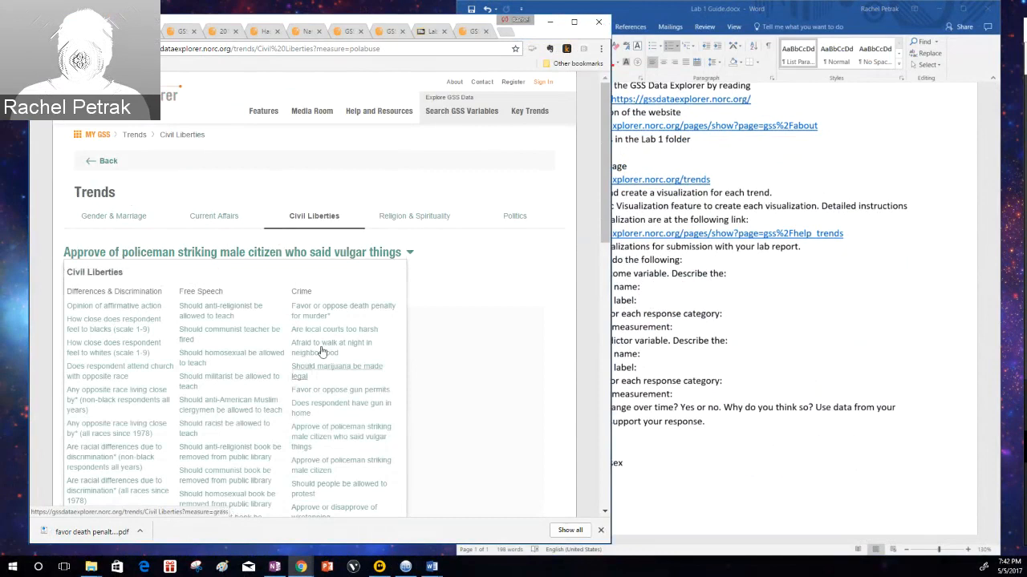
click(311, 308)
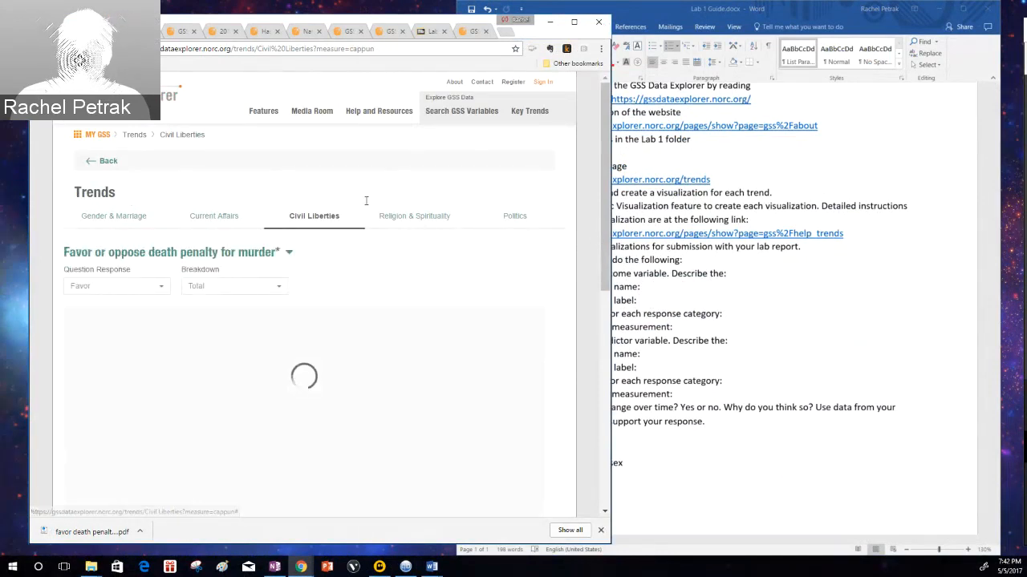
Switch to the Lab 1 Guide in Word and delete the "Variable label:" line under the outcome variable in item 6a
click(670, 304)
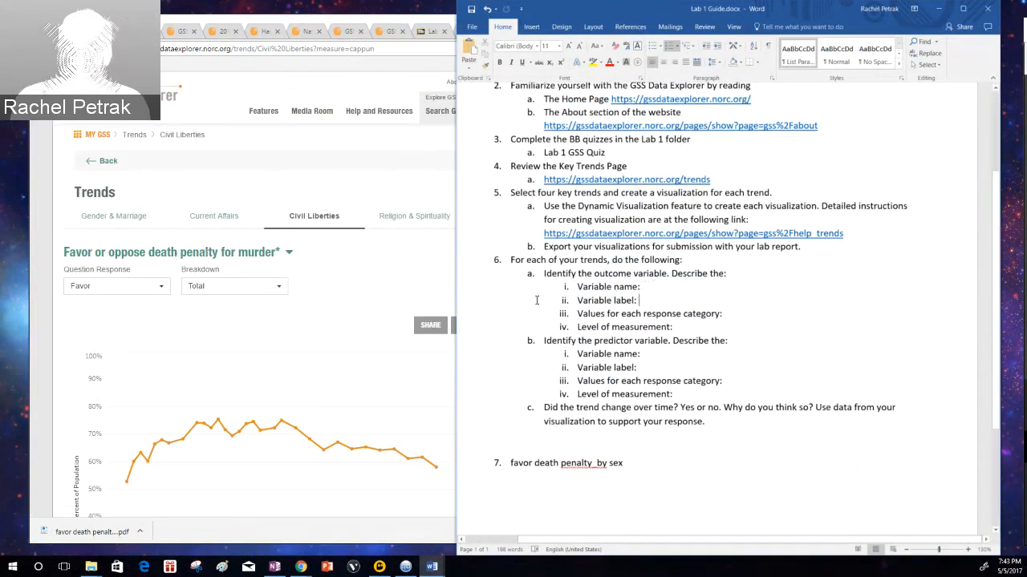
triple_click(598, 302)
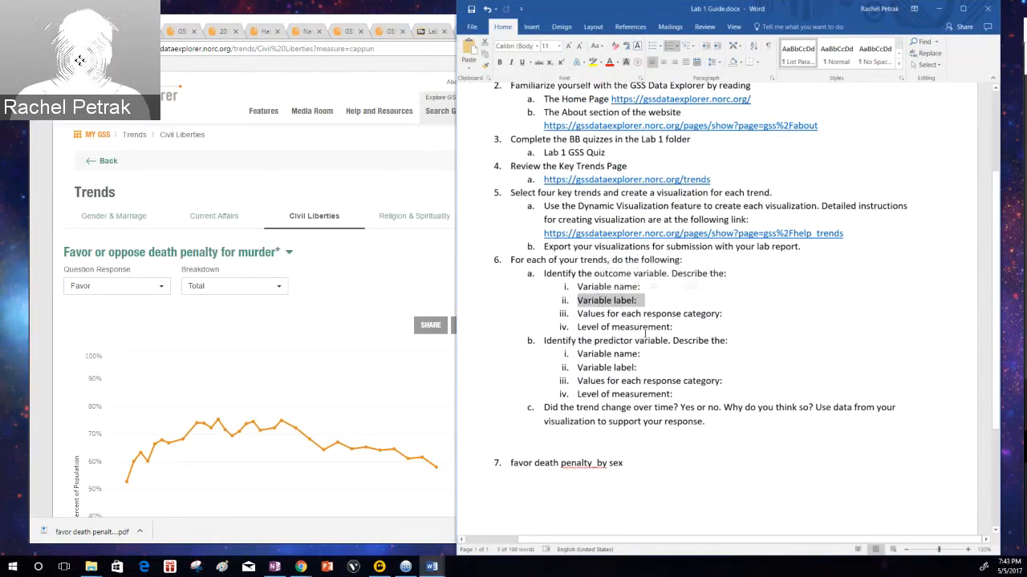
key(Delete)
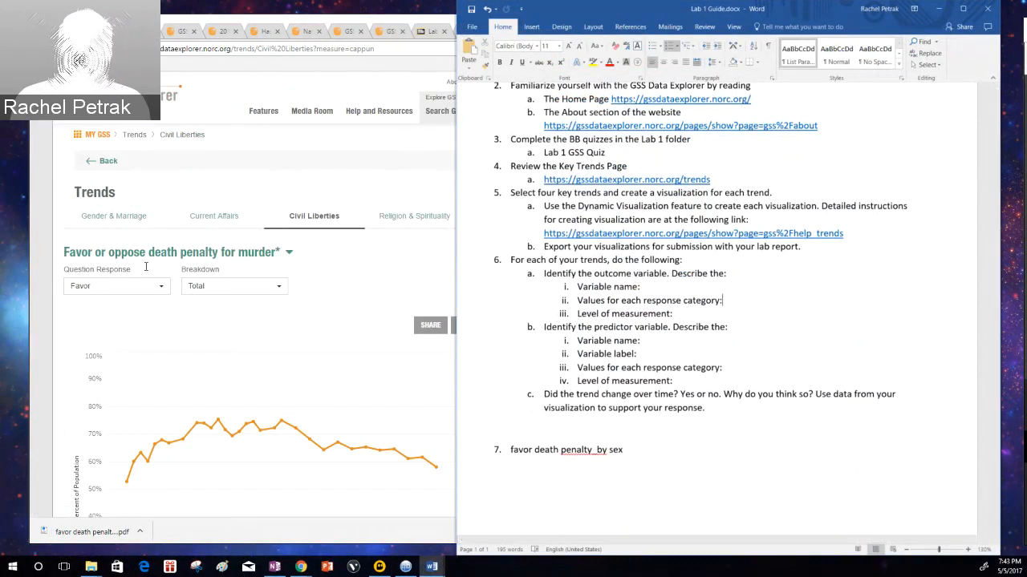
Open the death penalty trend's Question Response options in the browser and compare them with the response category line in item 6a
click(159, 289)
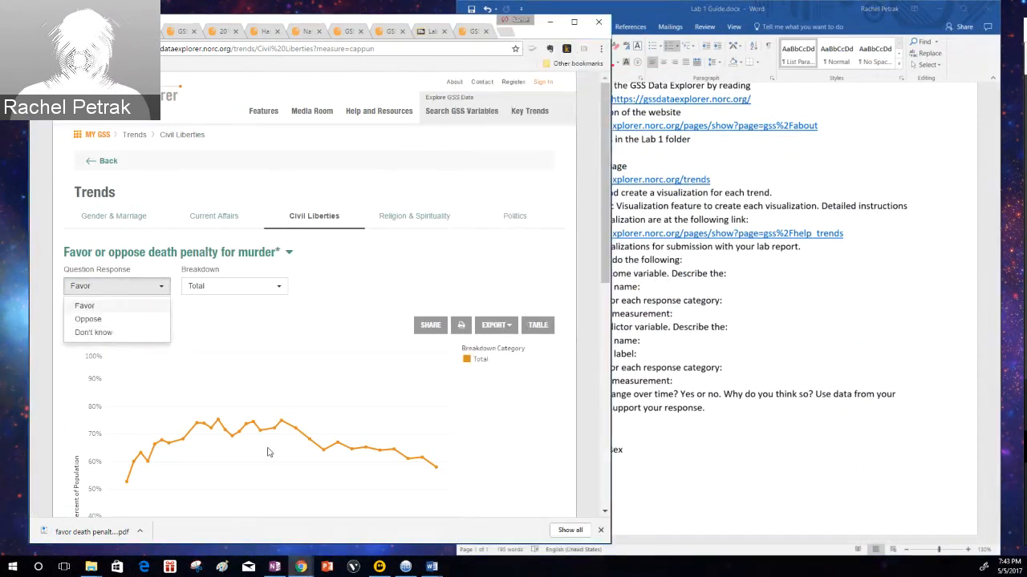
click(721, 301)
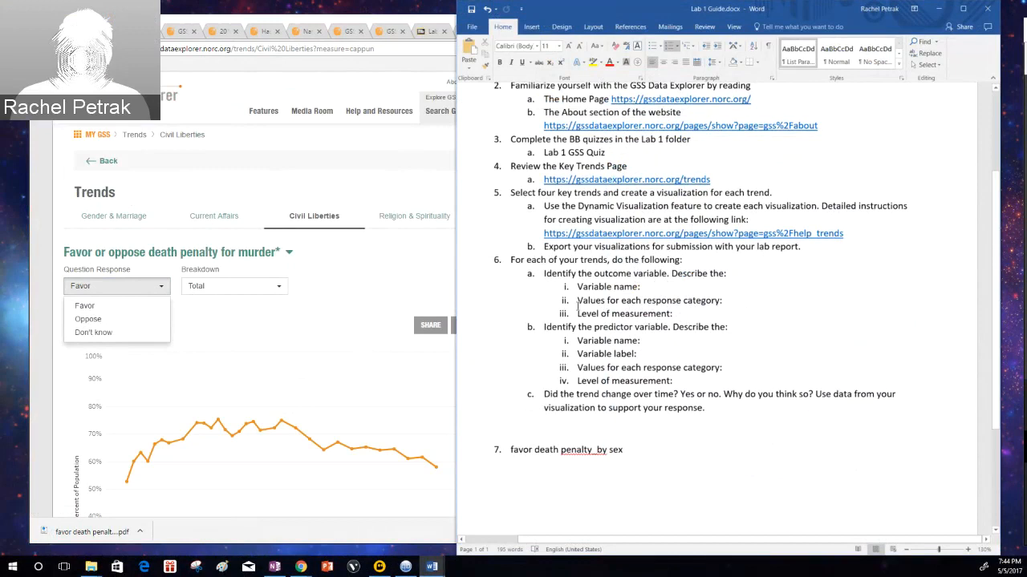
key(Down)
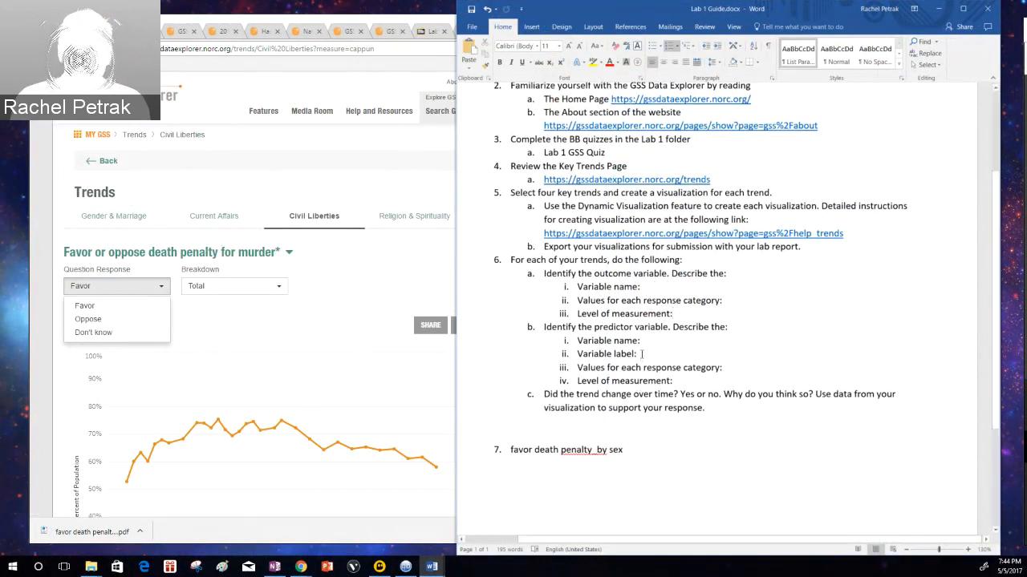
Delete the "Variable label:" line under the predictor variable in item 6b
drag(639, 353, 579, 355)
key(Delete)
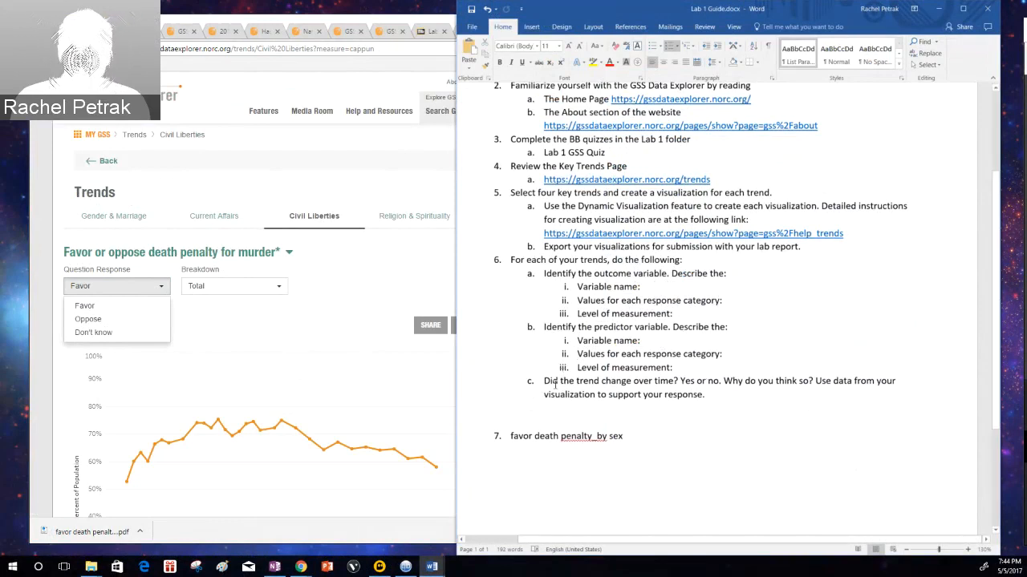
Try removing the list letter from the outcome variable item in 6a, and undo the change
drag(544, 380, 559, 381)
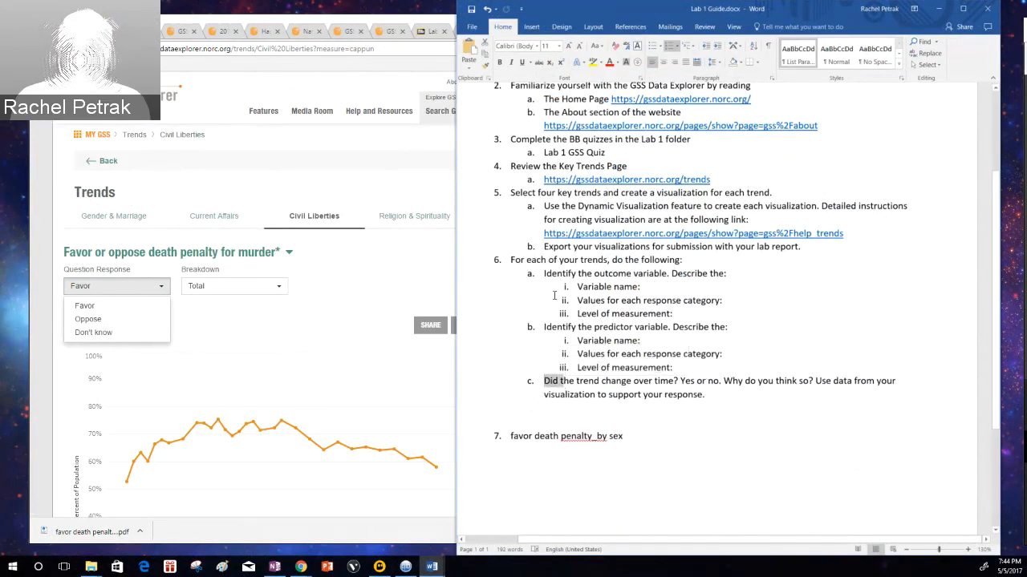
click(545, 273)
key(BackSpace)
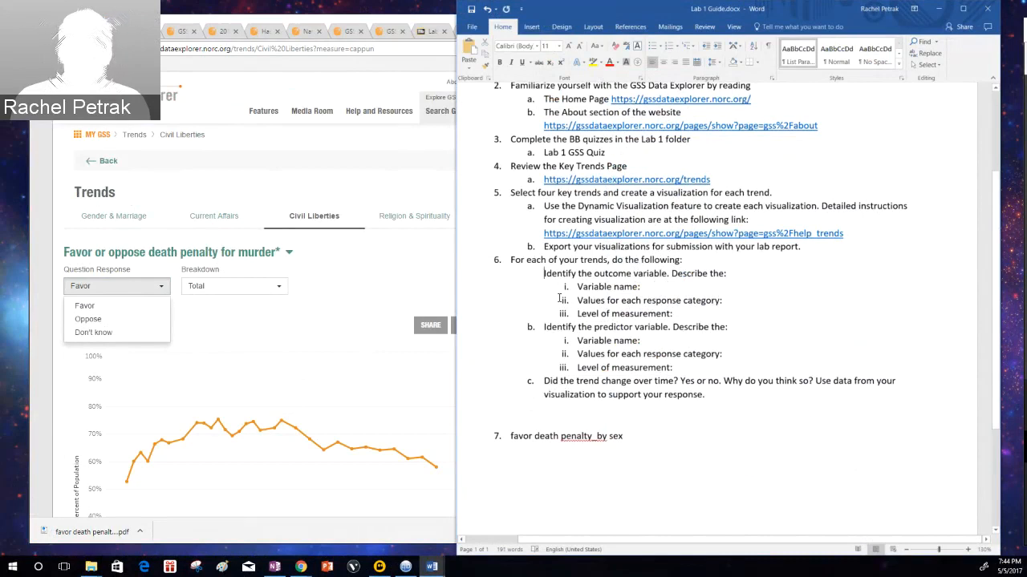
key(ctrl+z)
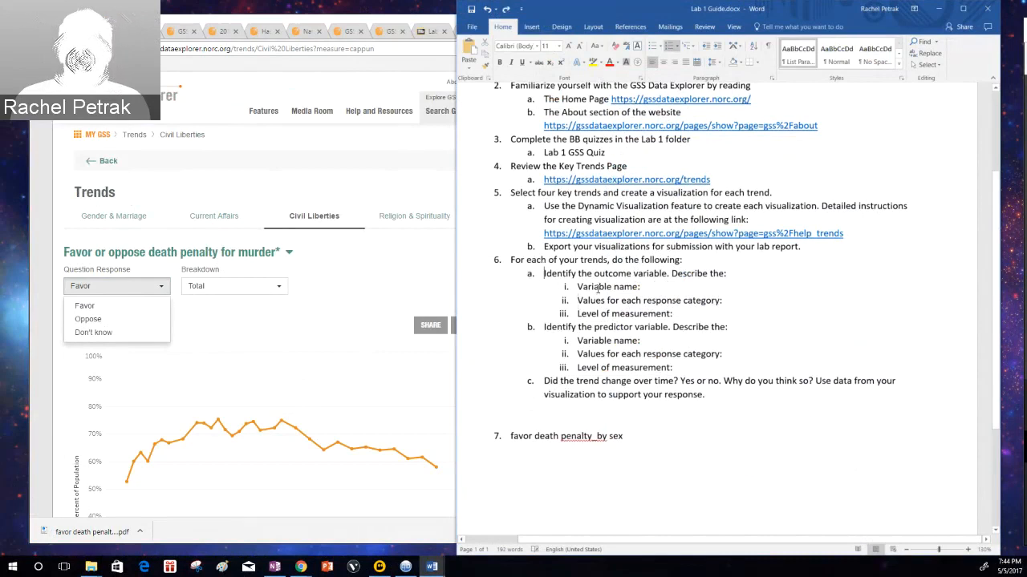
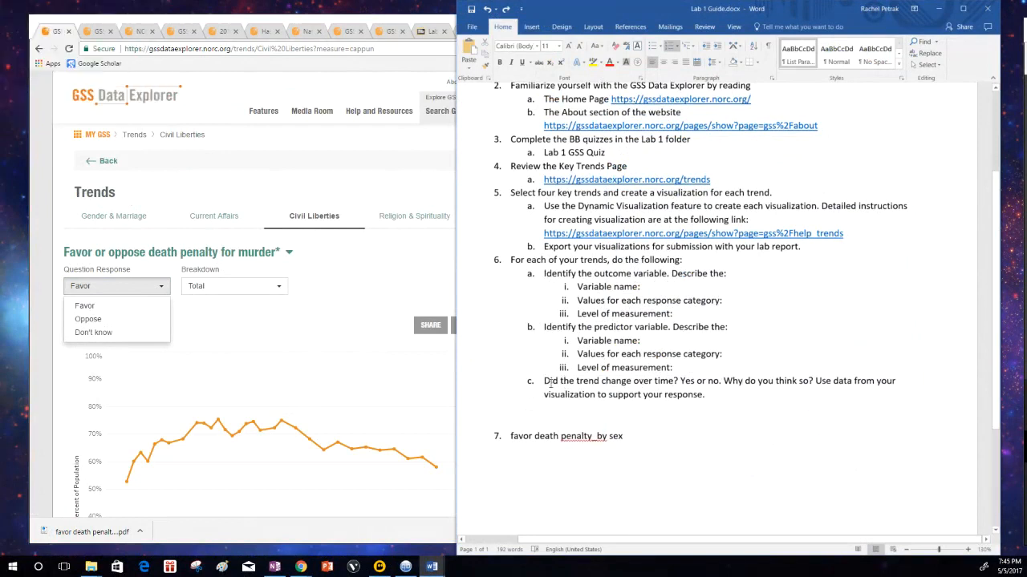
click(735, 401)
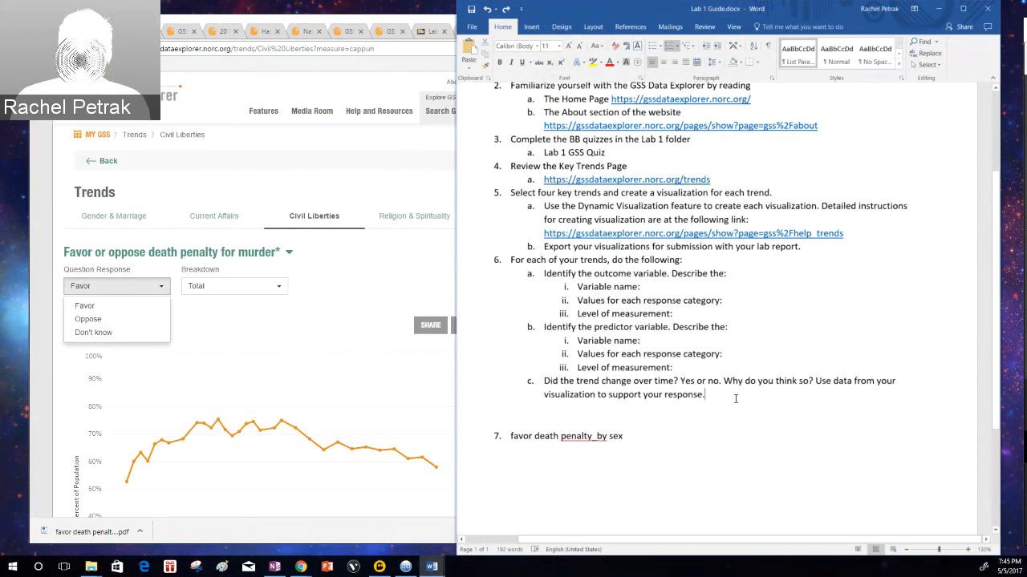
text(In)
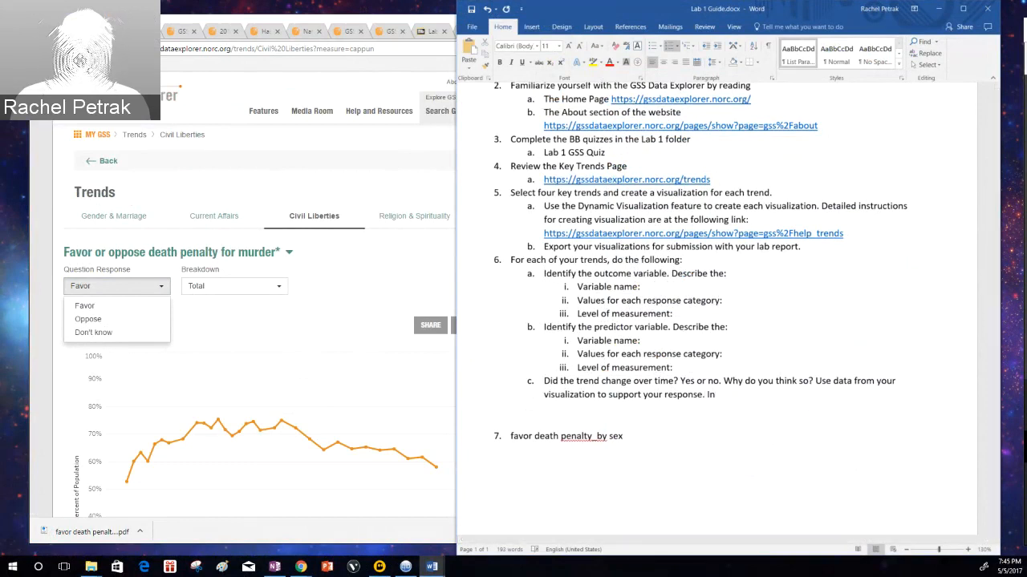
text(clude the )
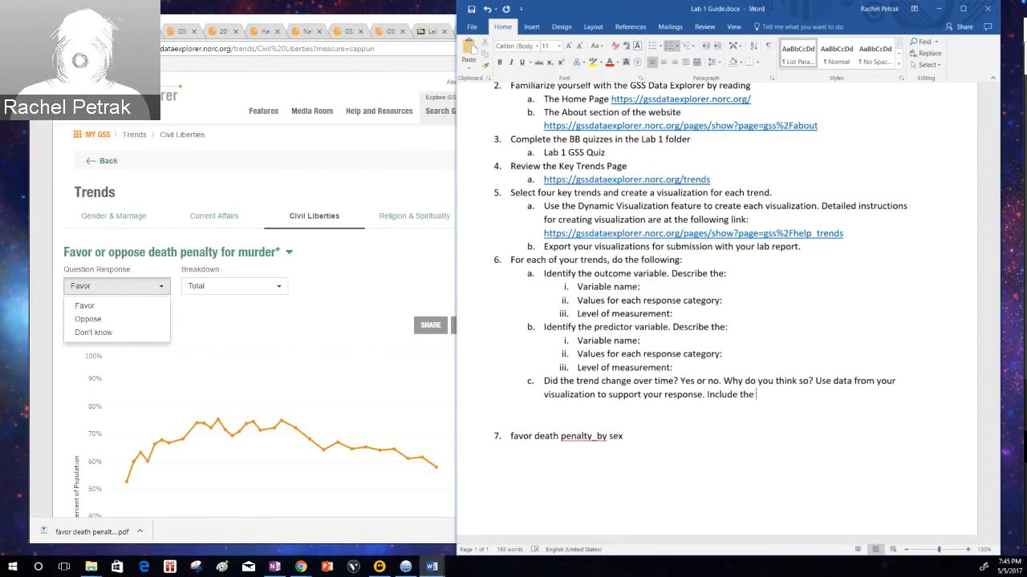
text(P)
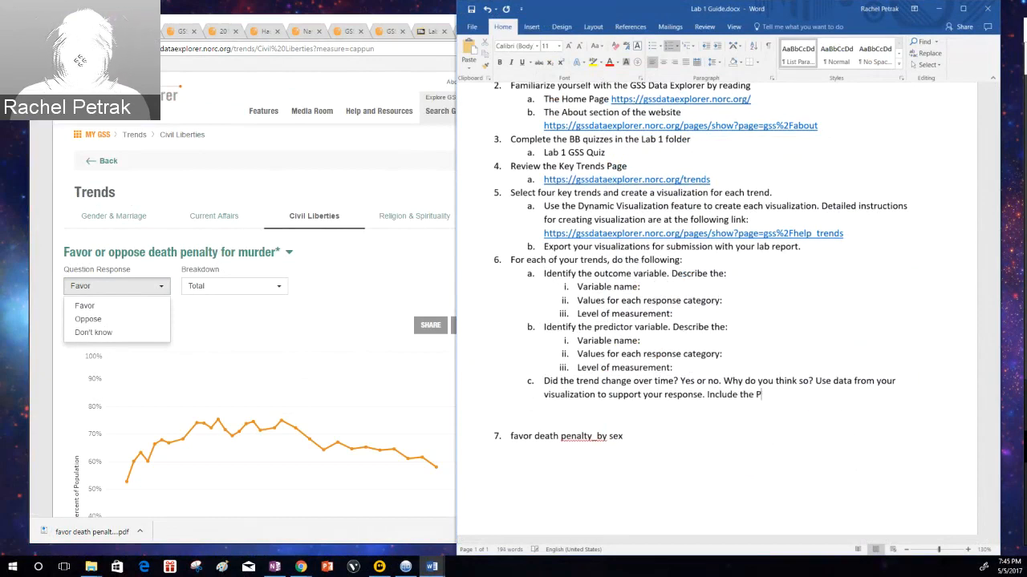
key(BackSpace)
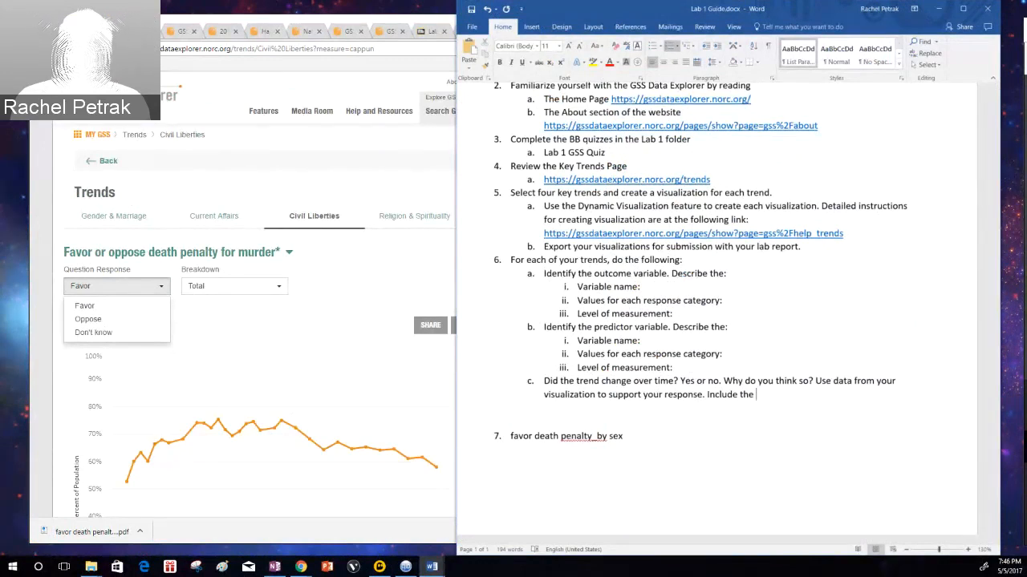
key(BackSpace)
key(BackSpace)
key(BackSpace)
key(BackSpace)
key(BackSpace)
key(BackSpace)
key(BackSpace)
key(BackSpace)
key(BackSpace)
key(BackSpace)
key(BackSpace)
key(BackSpace)
key(BackSpace)
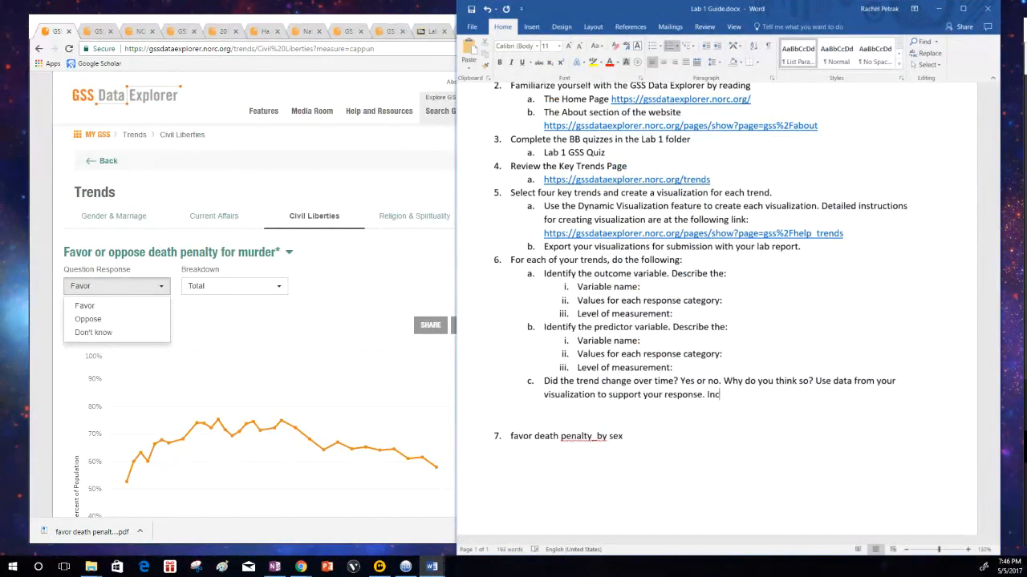
Add "Comment on the predictor variable as it related to the trend over time." at the end of item 6c
text(Comment on the predictor variab)
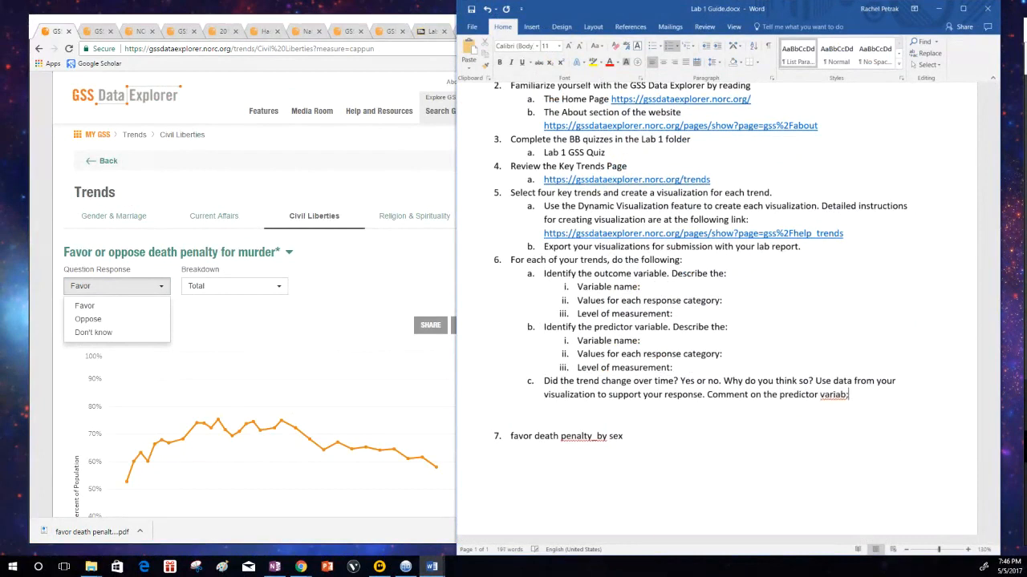
text(le as it related to thi)
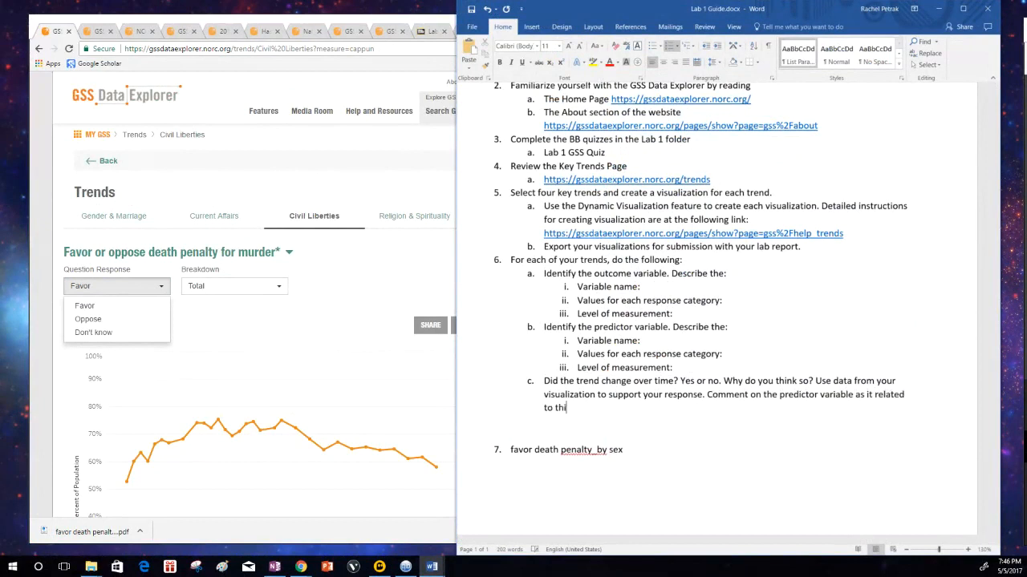
key(BackSpace)
text(e trend over time.)
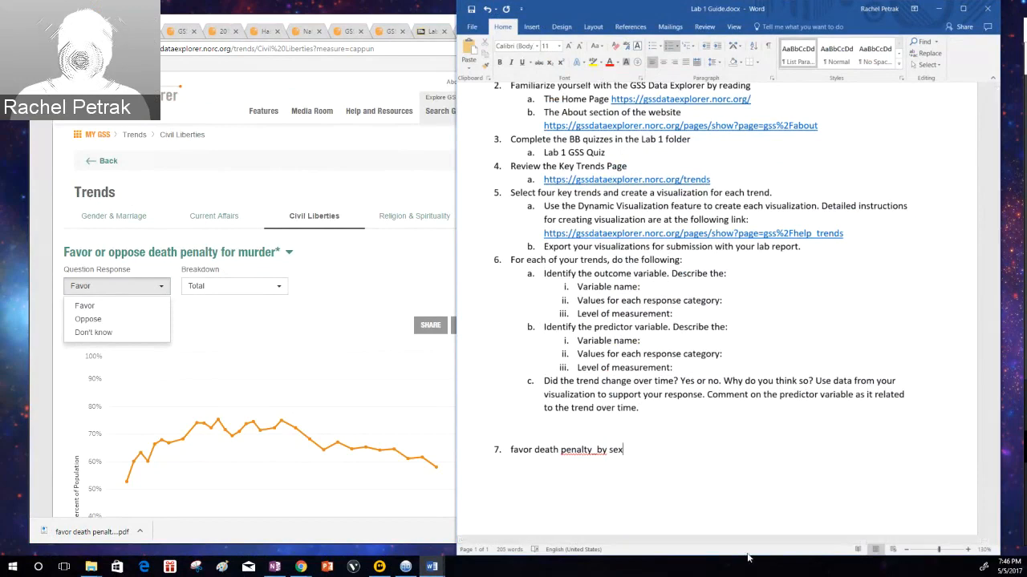
Review the revised instructions and end the numbered list with a blank unnumbered line below "favor death penalty_by sex"
click(667, 367)
scroll(640, 347, up, 3)
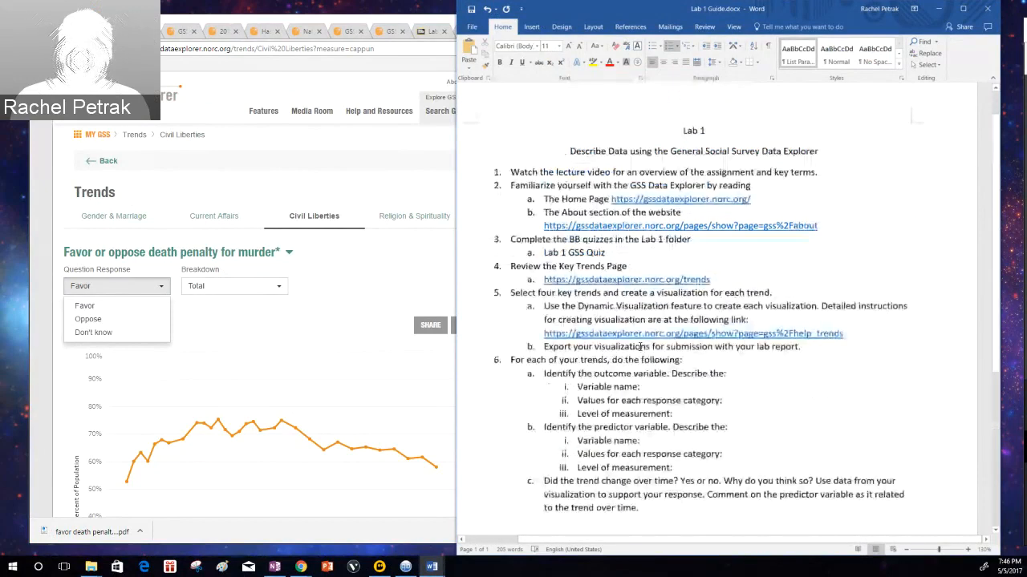
scroll(640, 347, up, 1)
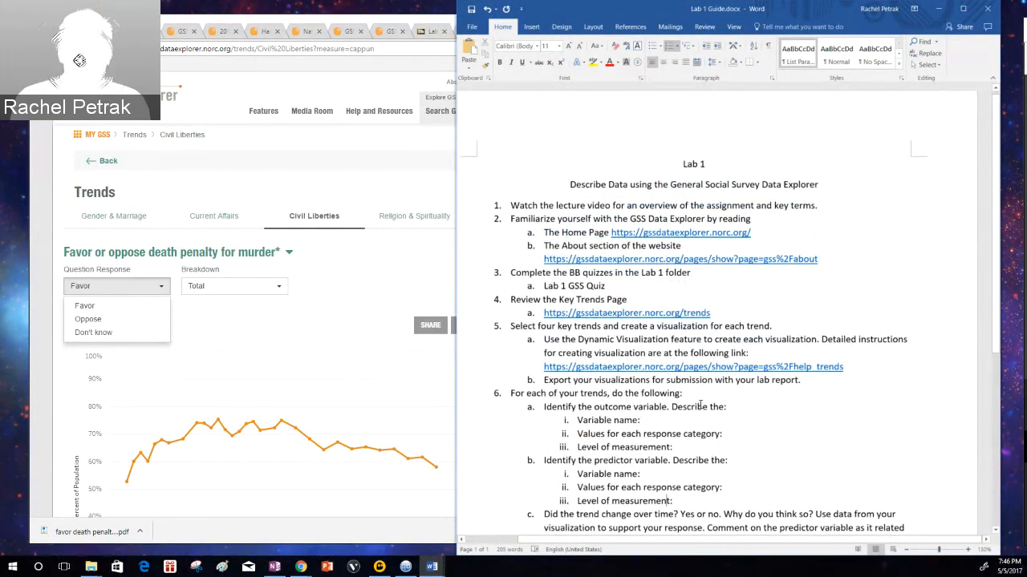
scroll(690, 350, down, 6)
click(672, 321)
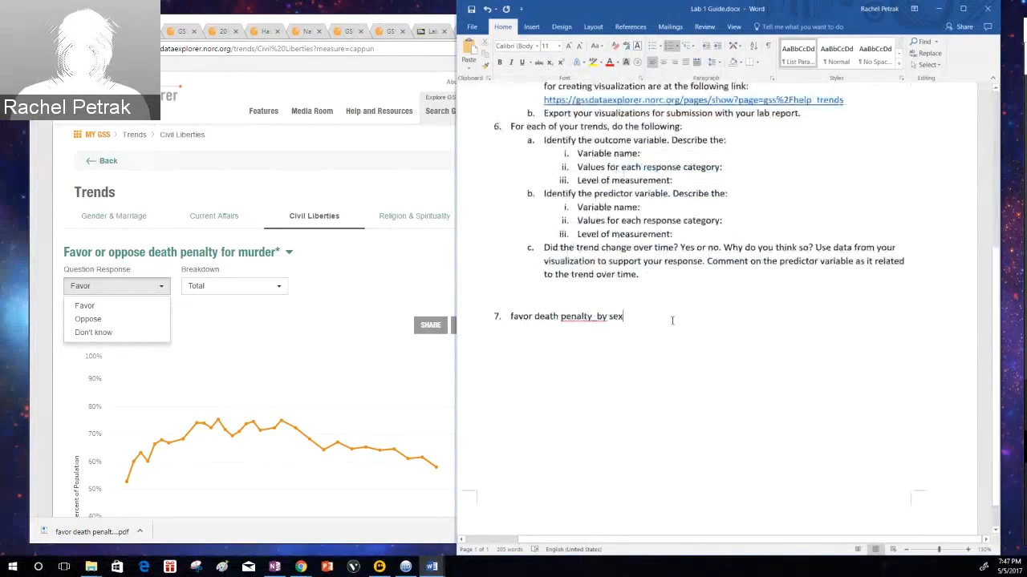
key(Return)
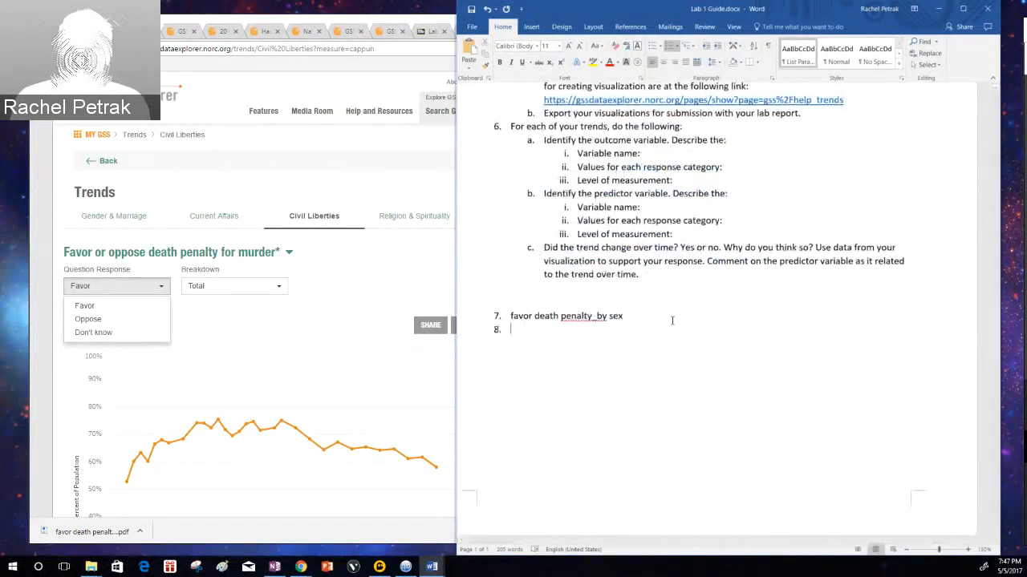
key(Return)
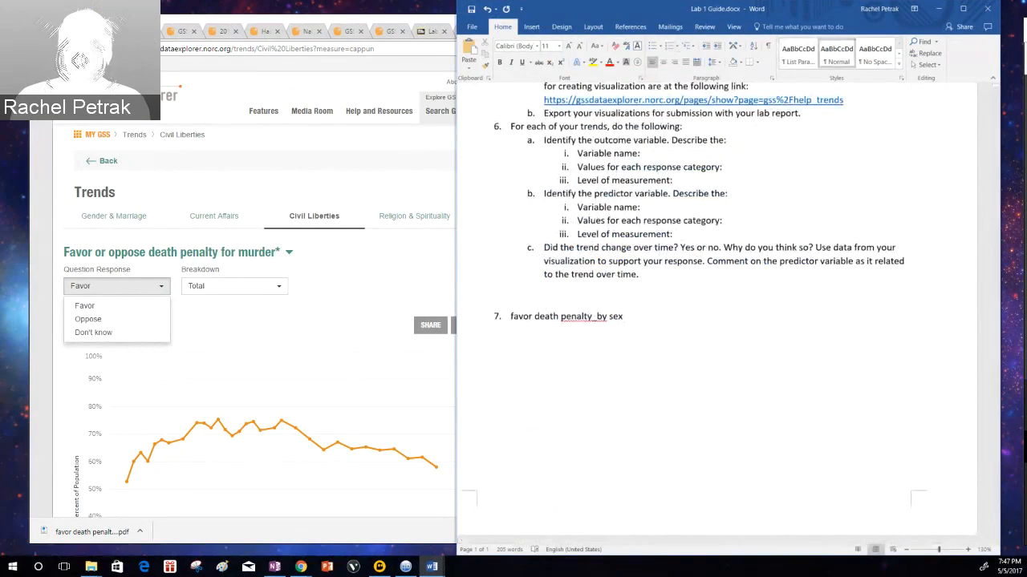
Copy items a through c under item 6 of the Lab 1 Guide, including their sub-items
scroll(615, 348, up, 3)
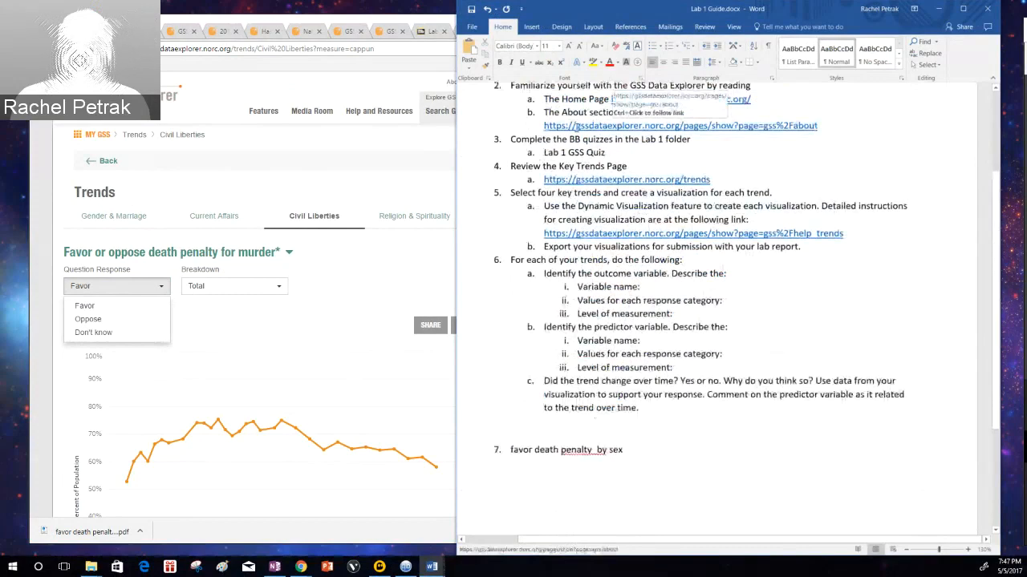
scroll(576, 126, up, 2)
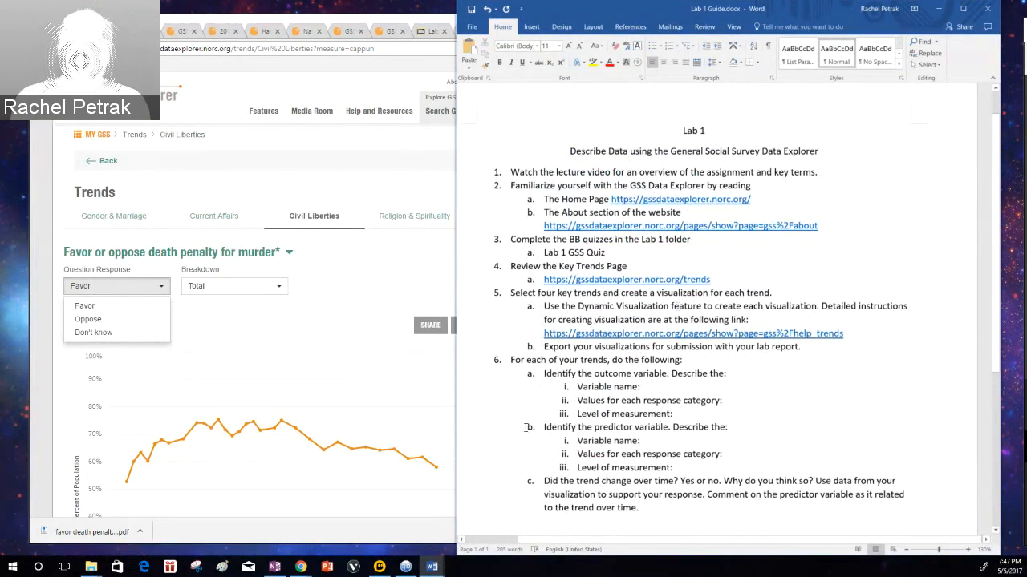
click(509, 360)
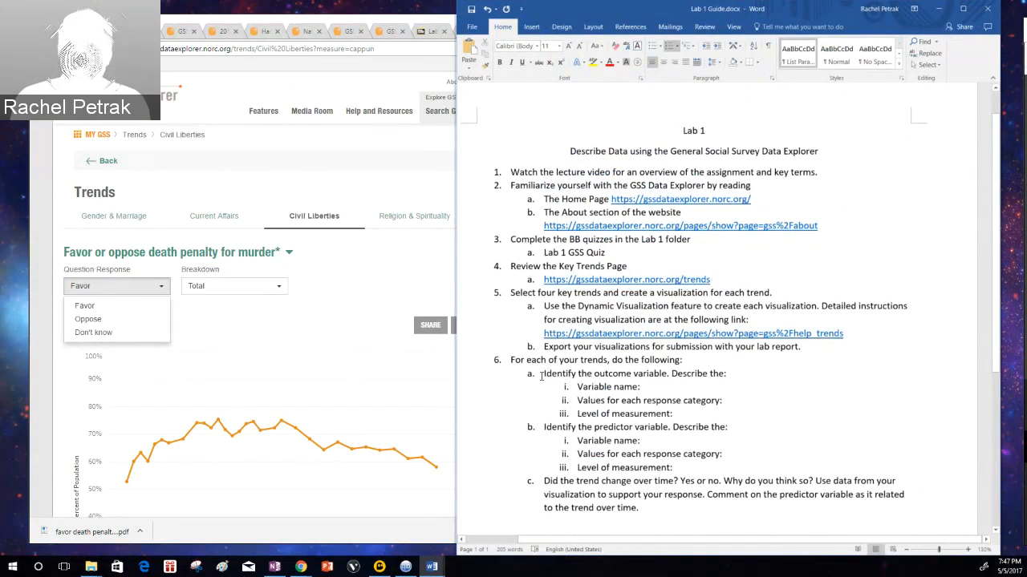
drag(541, 375, 730, 518)
key(ctrl+c)
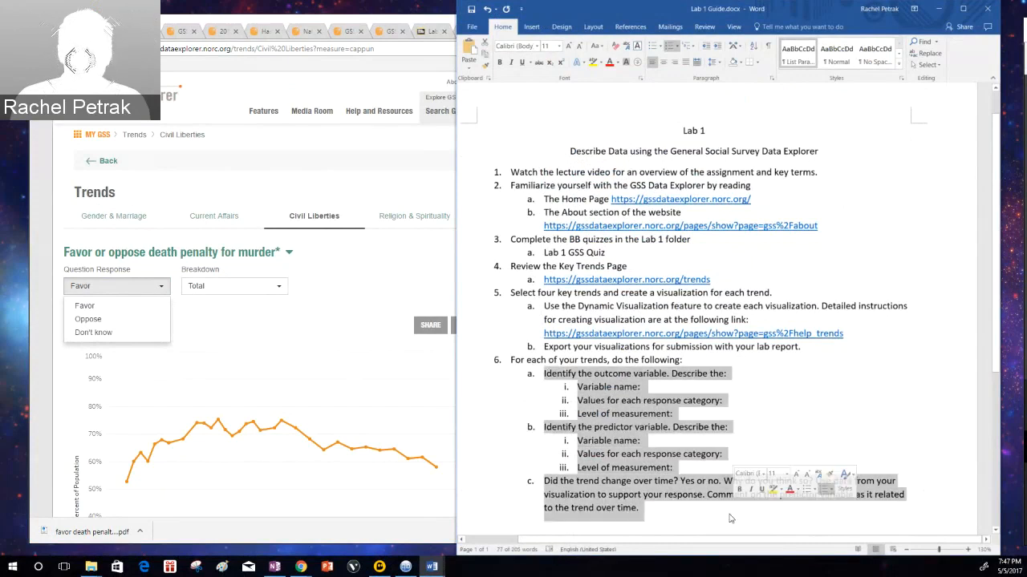
click(629, 414)
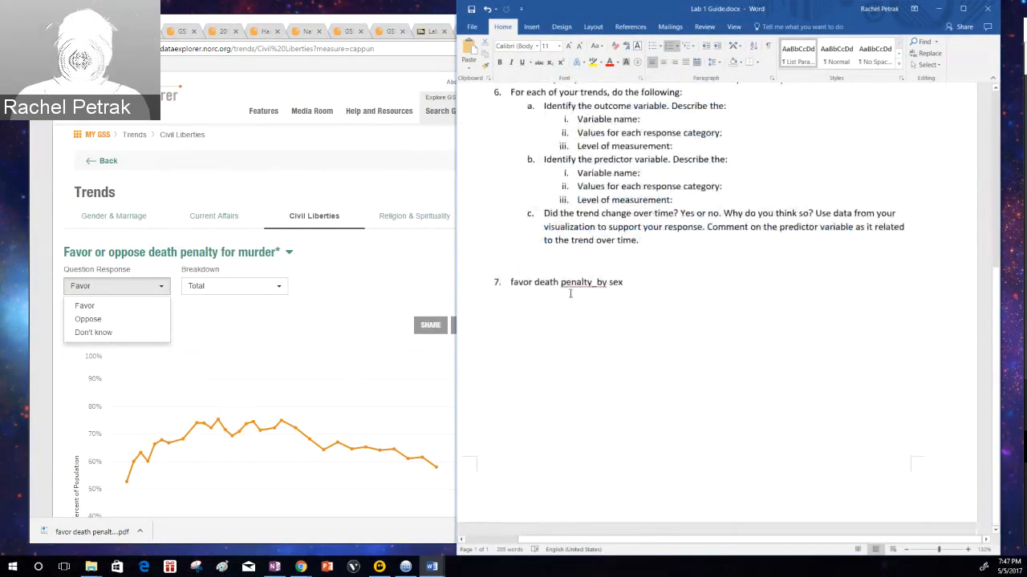
scroll(553, 425, up, 8)
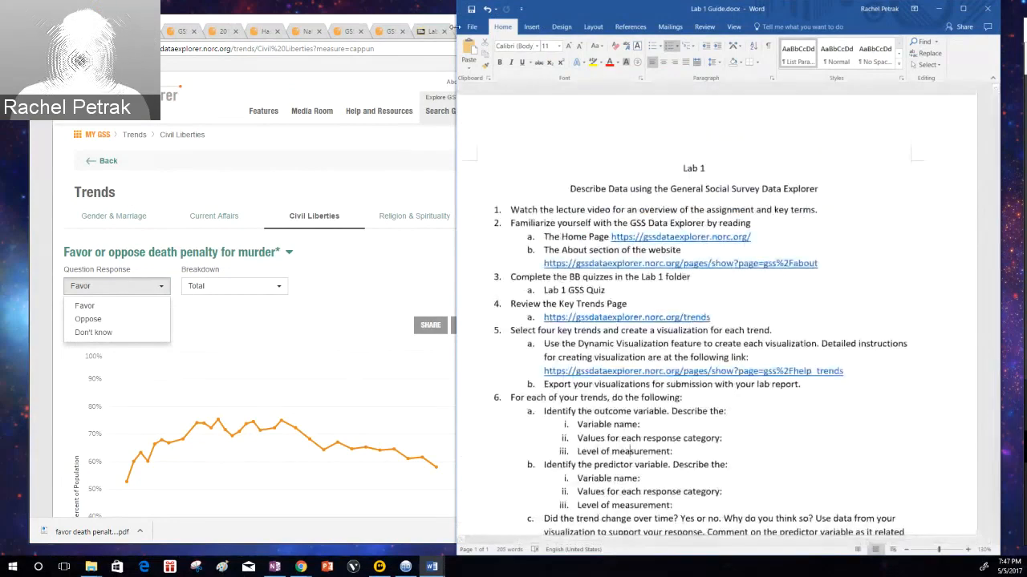
Create a blank document with the title "Lab Report" and paste the copied lab questions below it
click(472, 27)
click(474, 67)
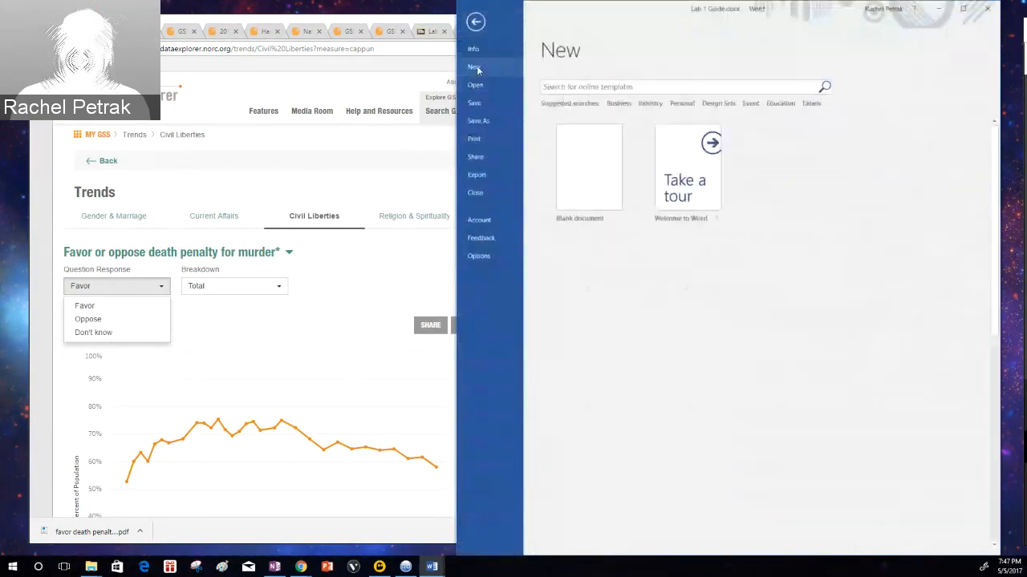
click(587, 172)
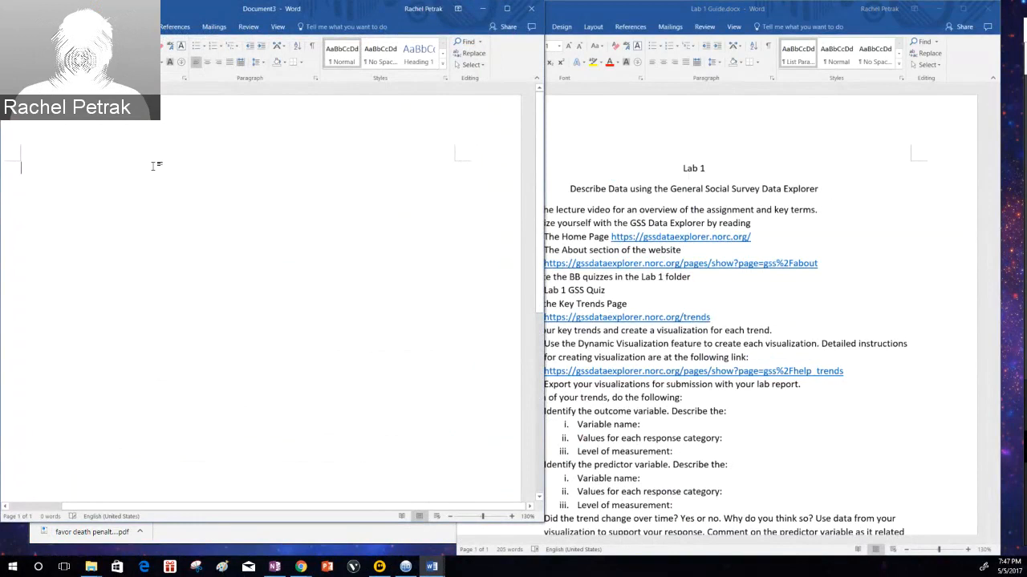
text(Lab)
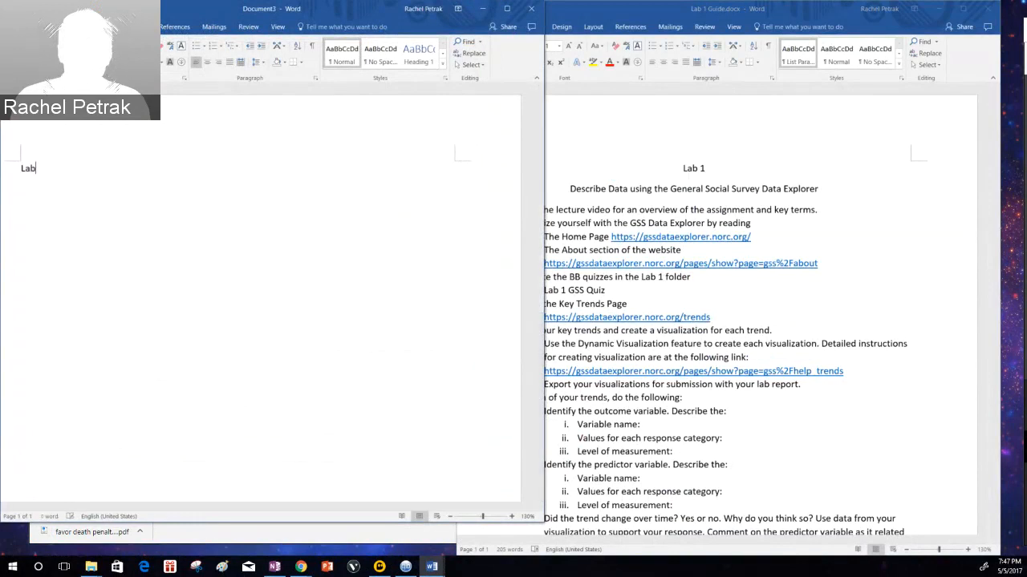
text( Report)
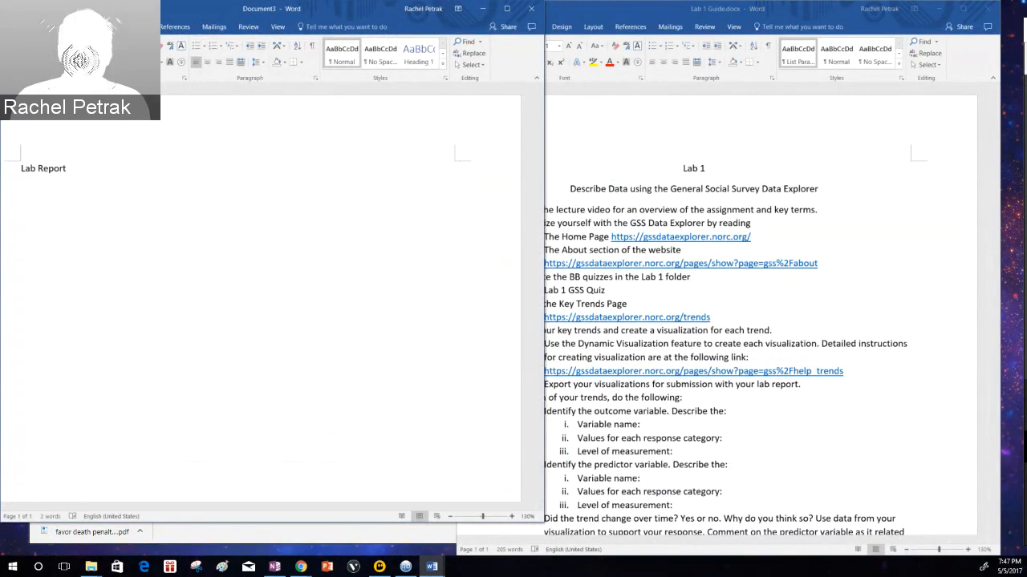
key(Return)
key(ctrl+v)
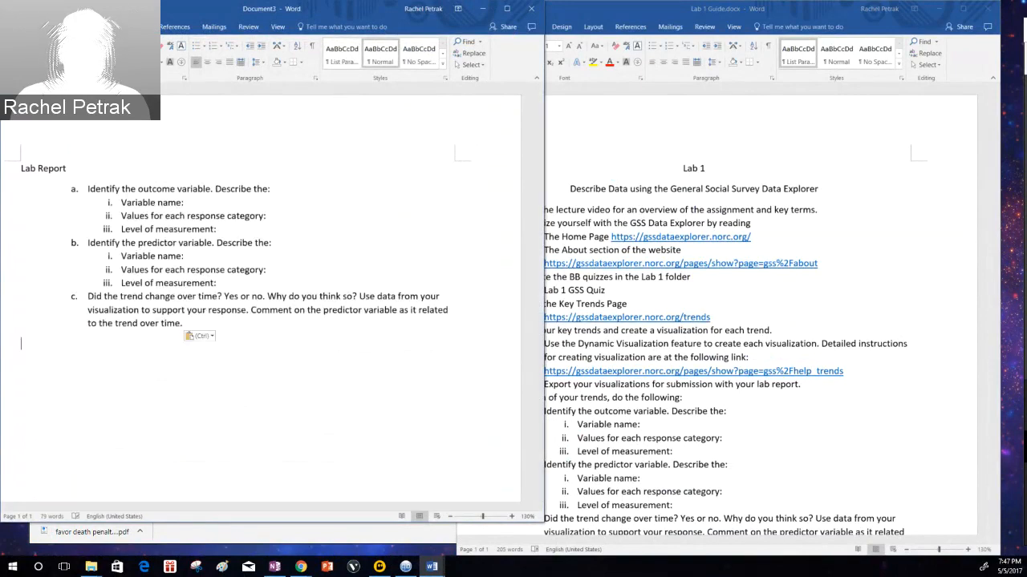
Restore and narrow the new document's window so it sits beside the Lab 1 Guide
key(super+Down)
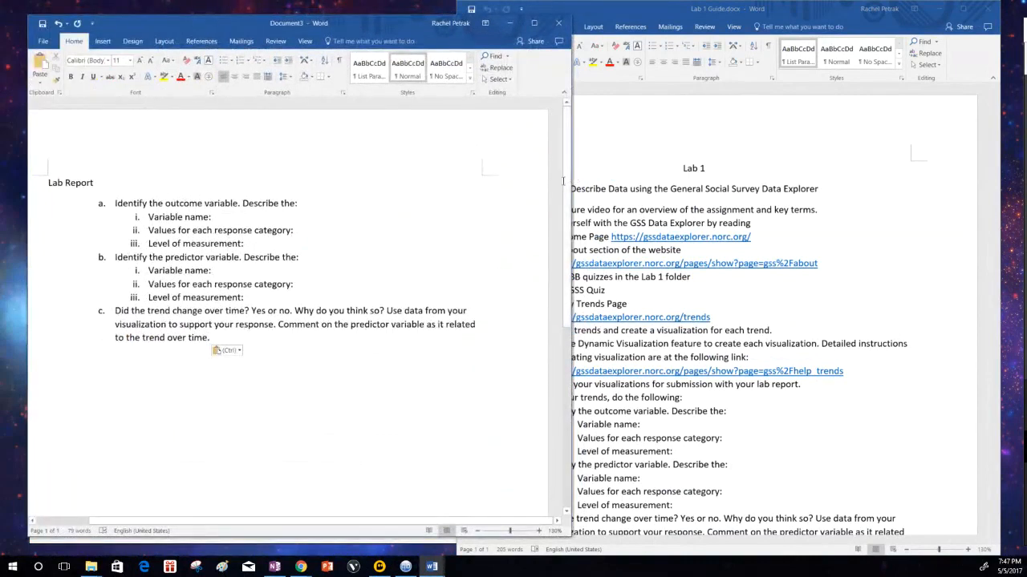
drag(571, 188, 499, 192)
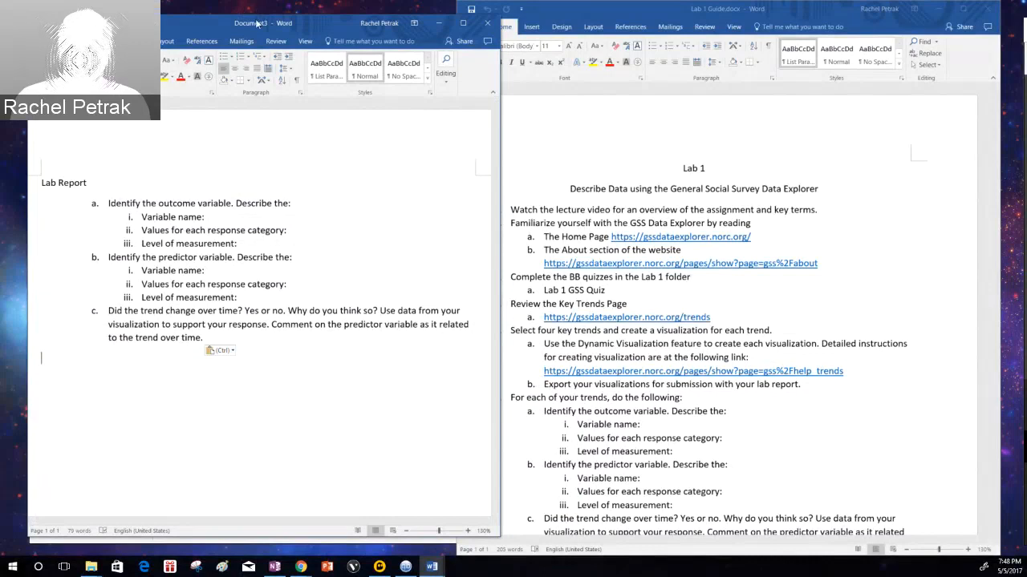
double_click(258, 24)
click(250, 27)
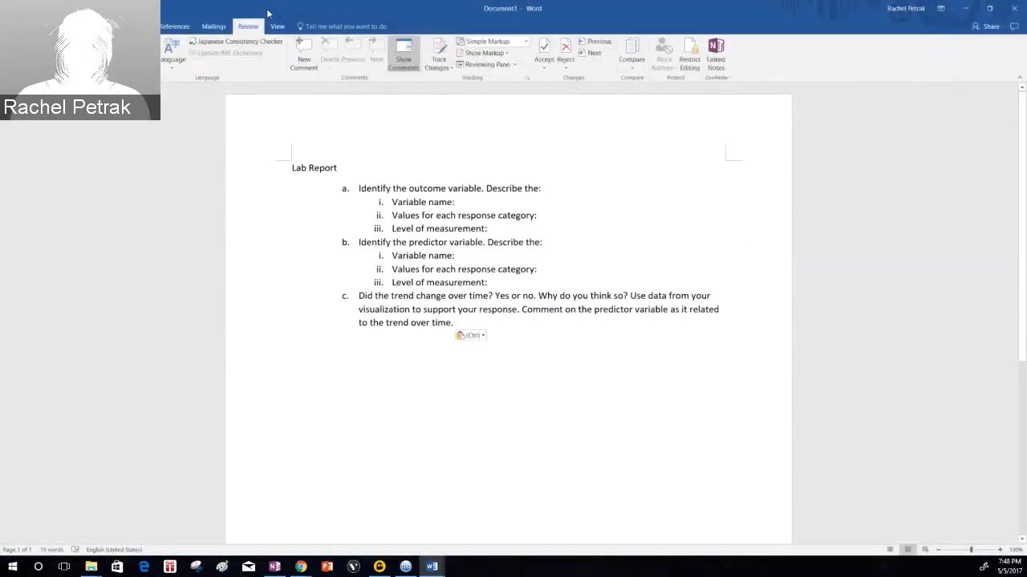
double_click(267, 14)
click(45, 41)
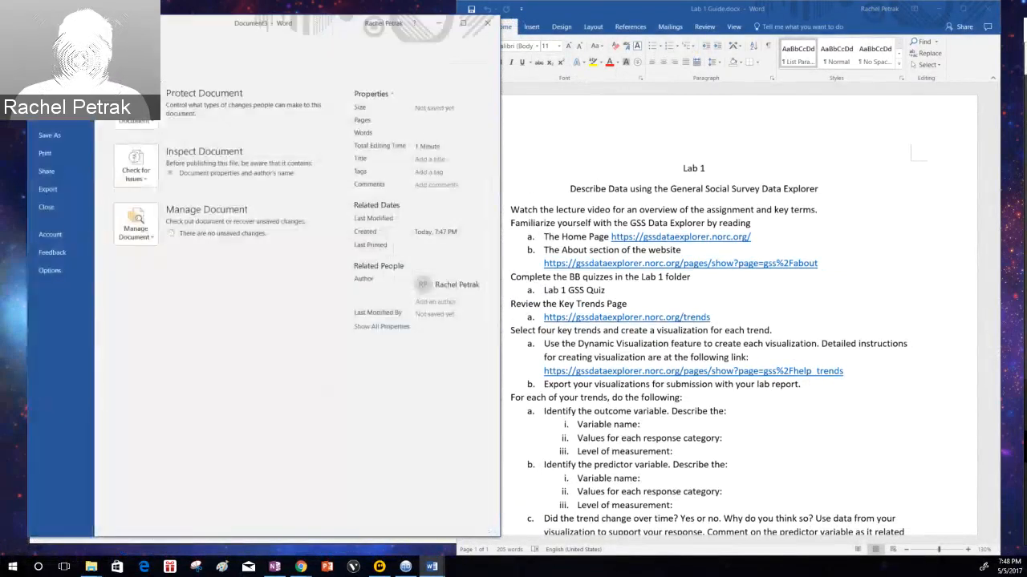
click(45, 40)
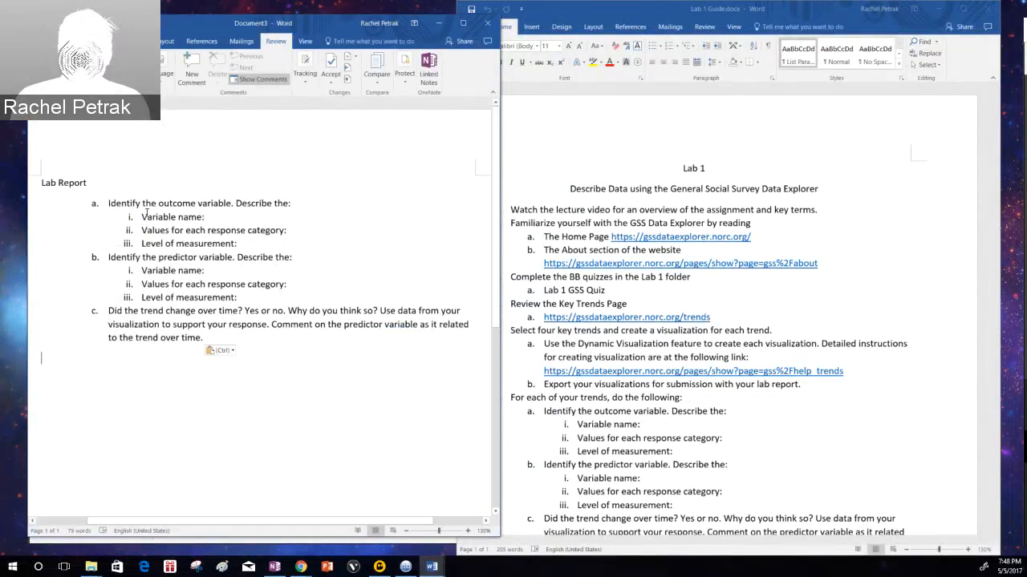
Insert a blank line above the "Lab Report" title
click(56, 181)
click(43, 182)
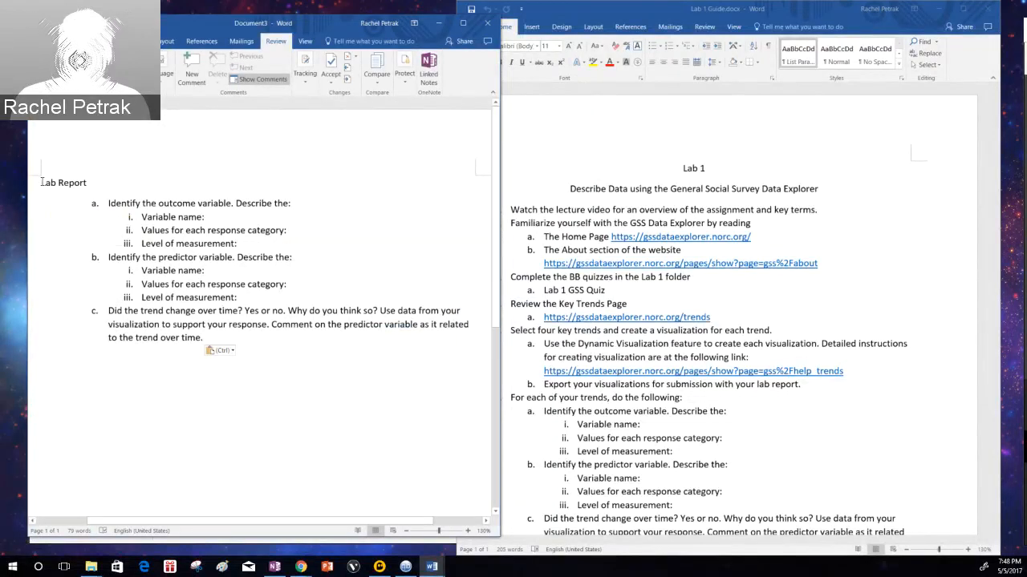
key(Return)
key(Up)
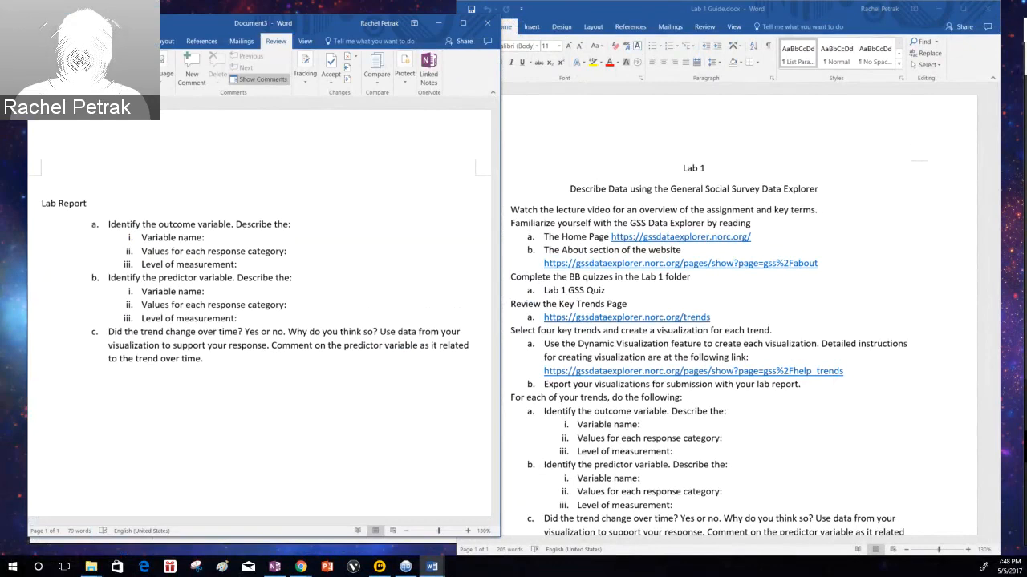
Save the new document in the Soc 215_Lab folder, named with the author's last name followed by "_Lab 1 Report"
click(42, 41)
click(66, 138)
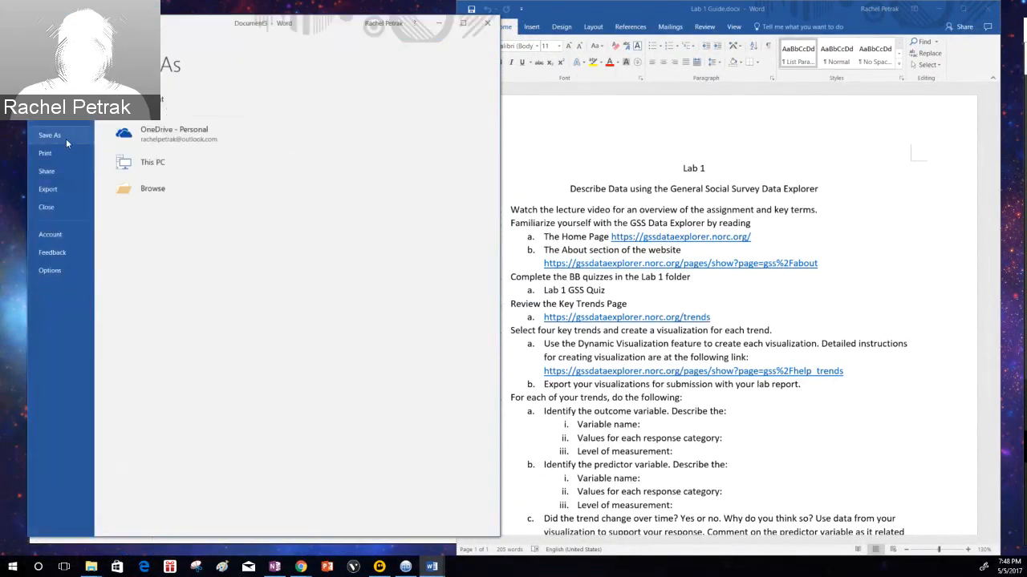
click(363, 106)
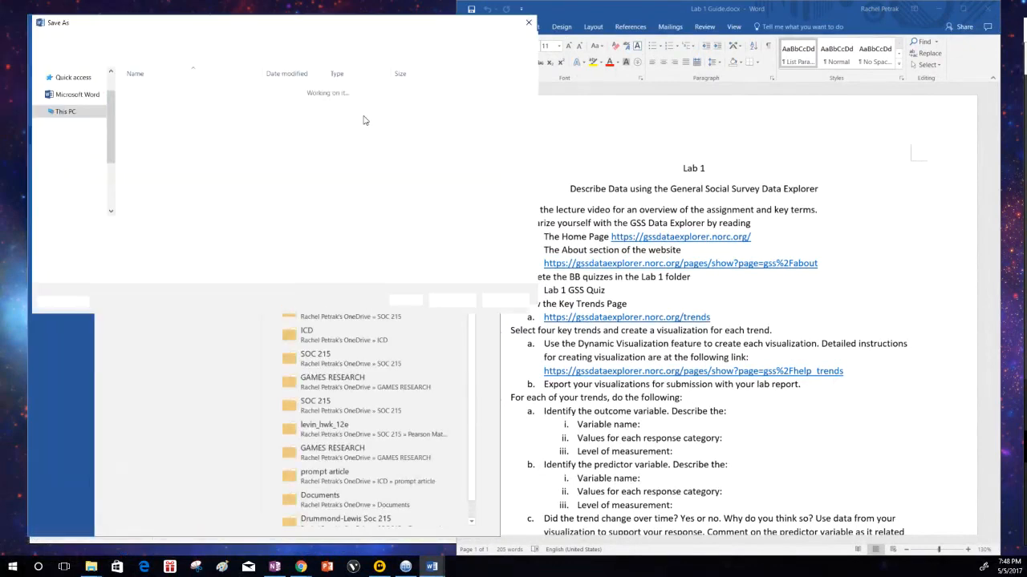
click(108, 227)
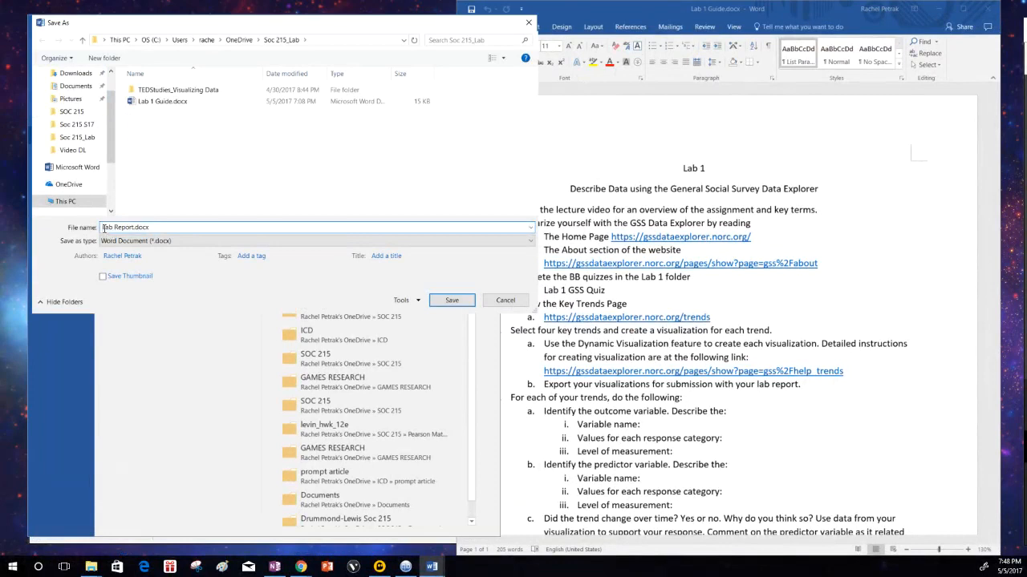
text(Petrak,)
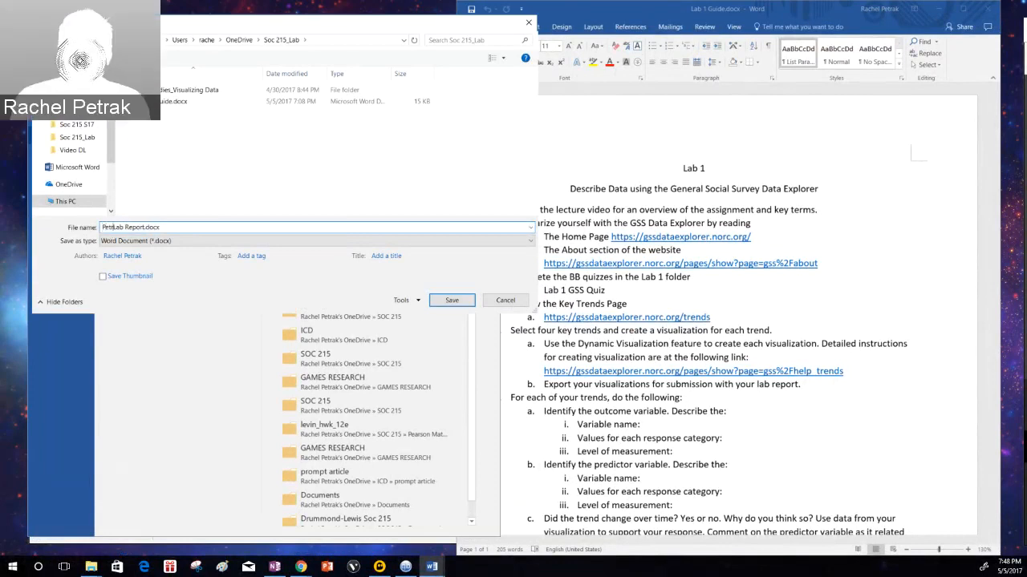
key(BackSpace)
key(BackSpace)
text(_)
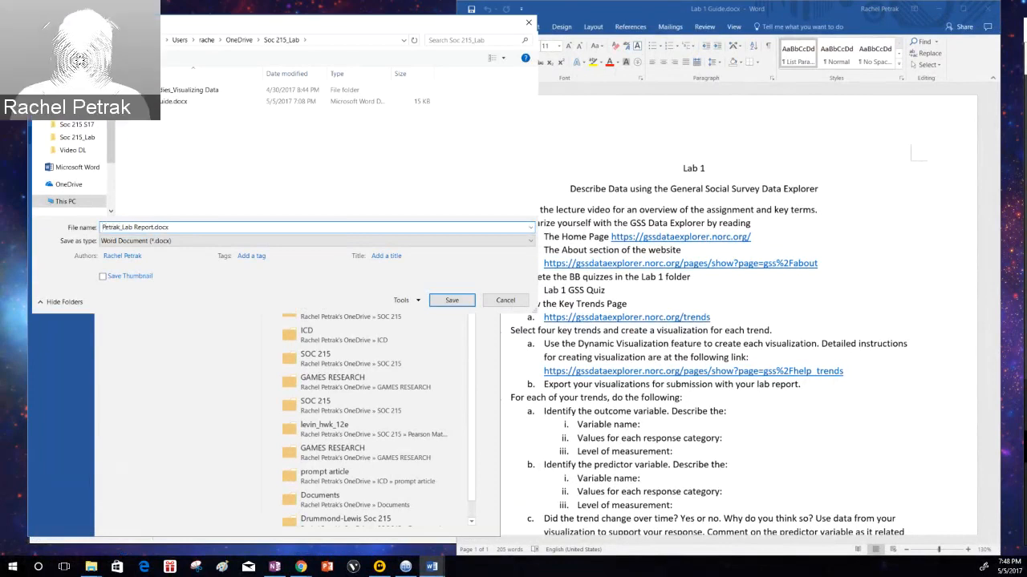
click(134, 227)
text(1)
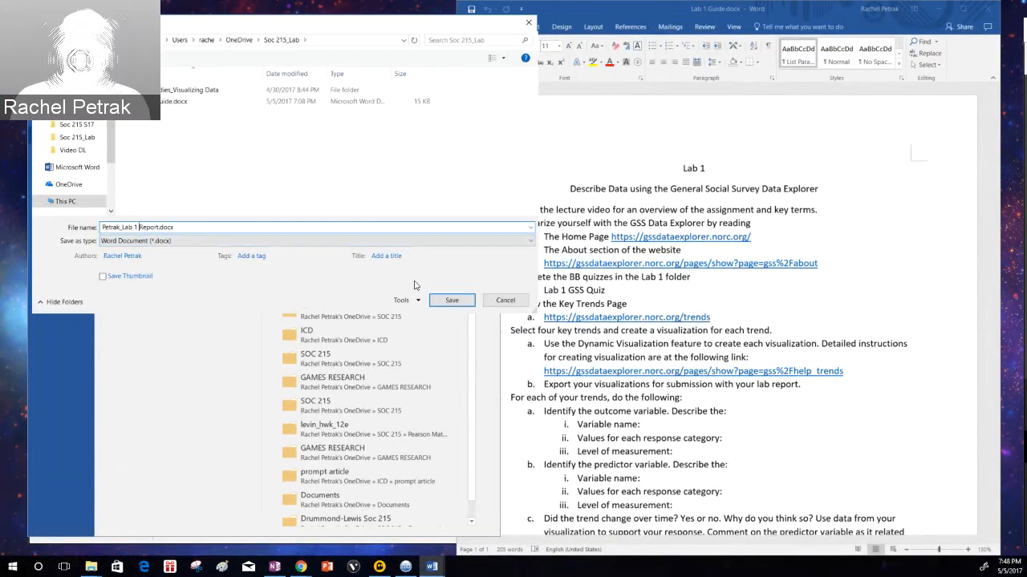
click(451, 301)
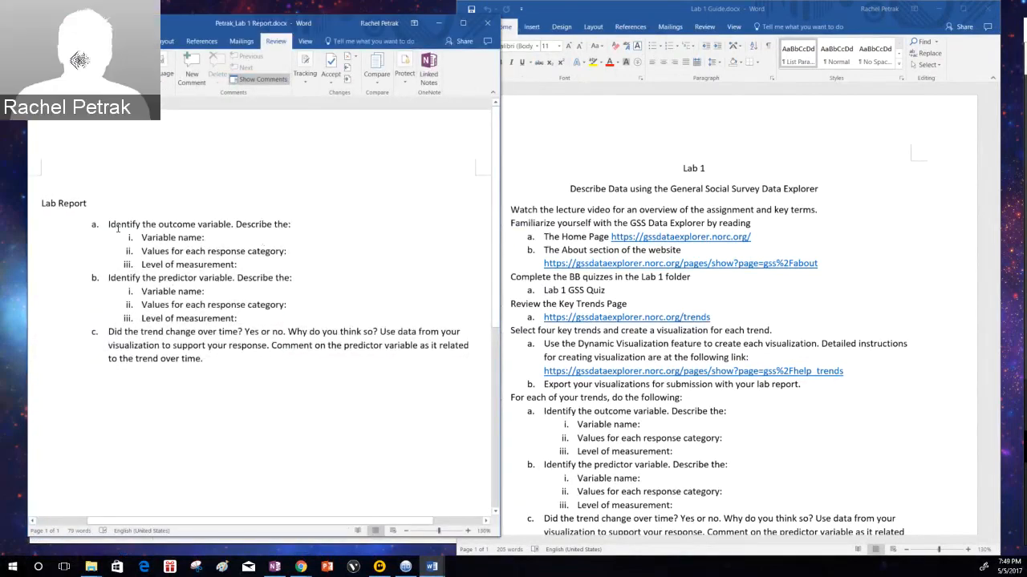
Remove the blank line above the "Lab Report" title and center the title
key(Delete)
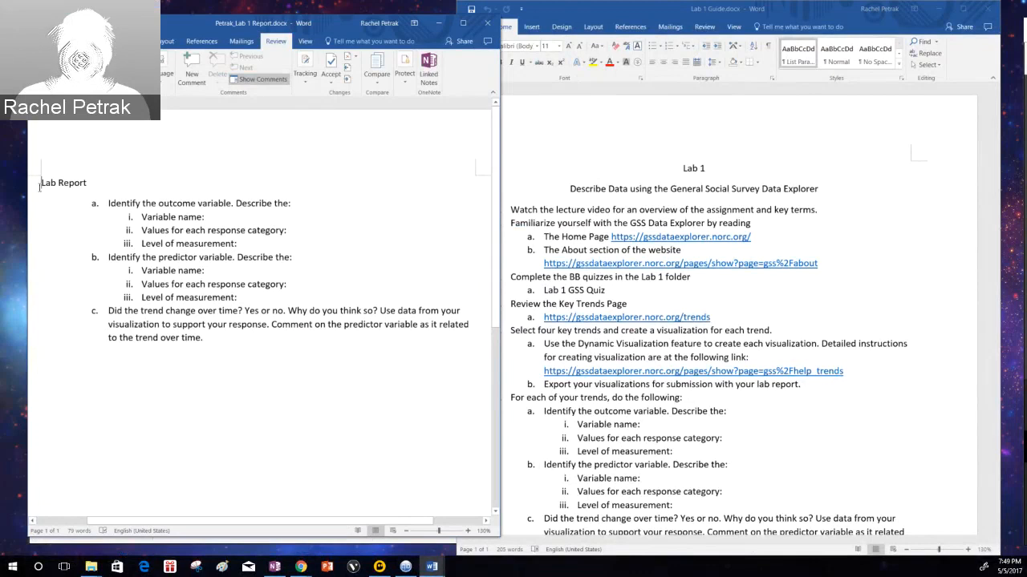
drag(39, 182, 88, 184)
click(77, 41)
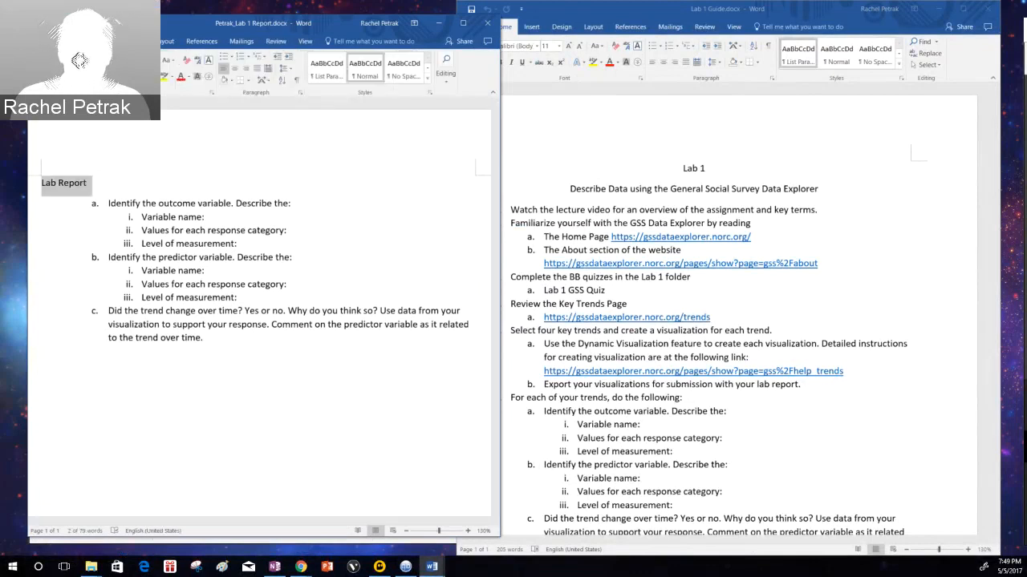
click(235, 72)
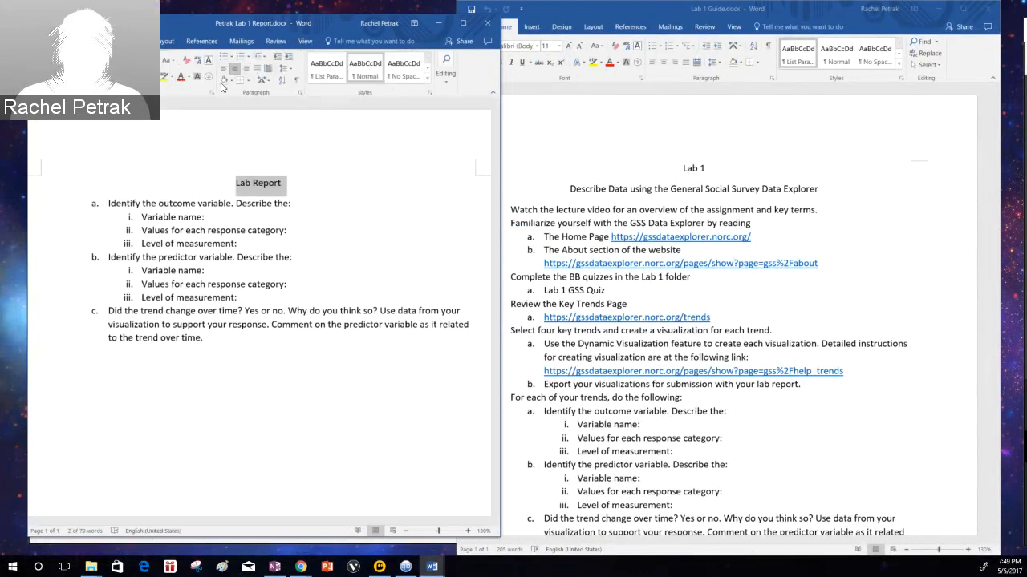
Change the report title to "Lab 1 Report"
click(254, 182)
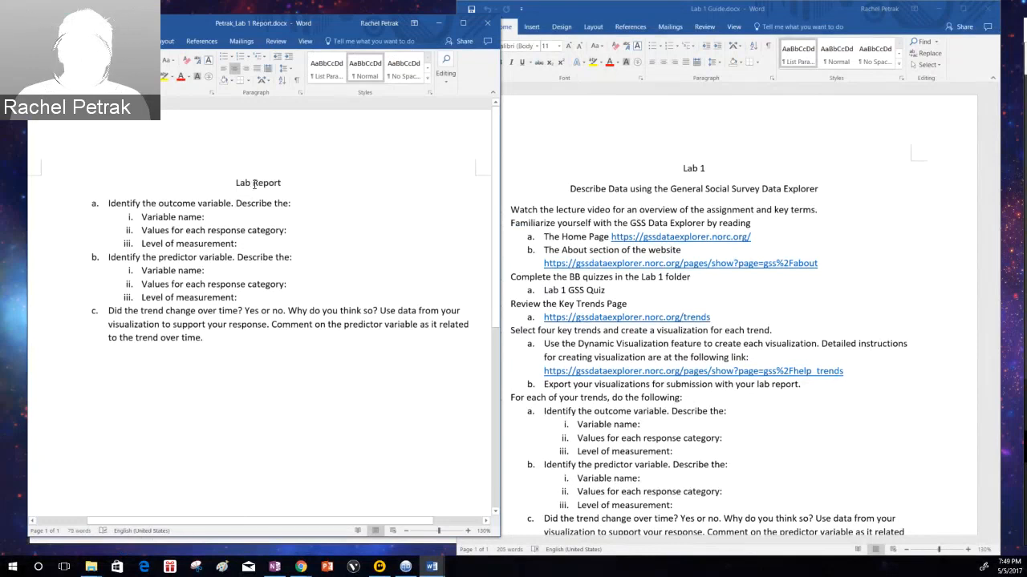
text(1)
click(115, 207)
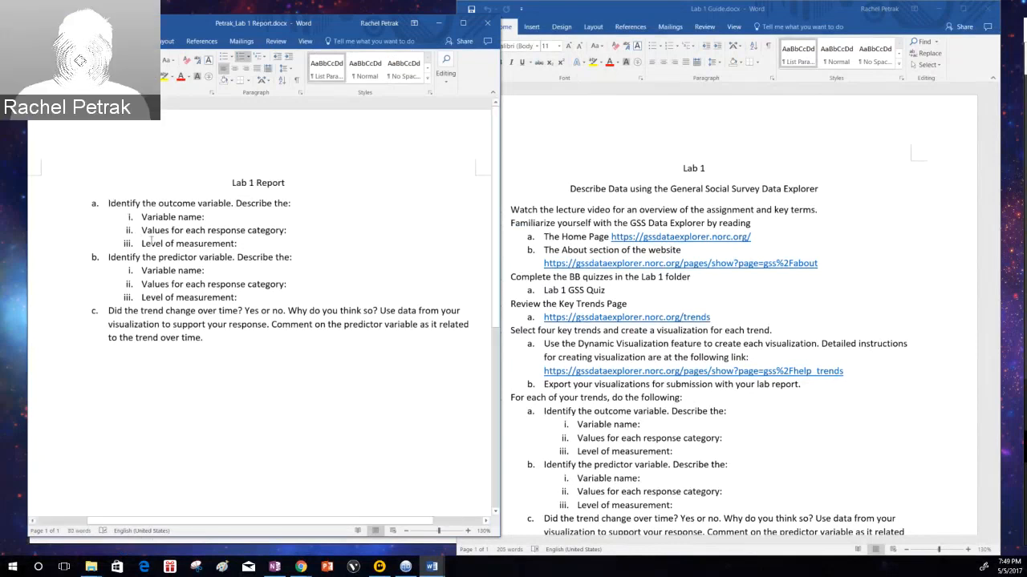
key(Up)
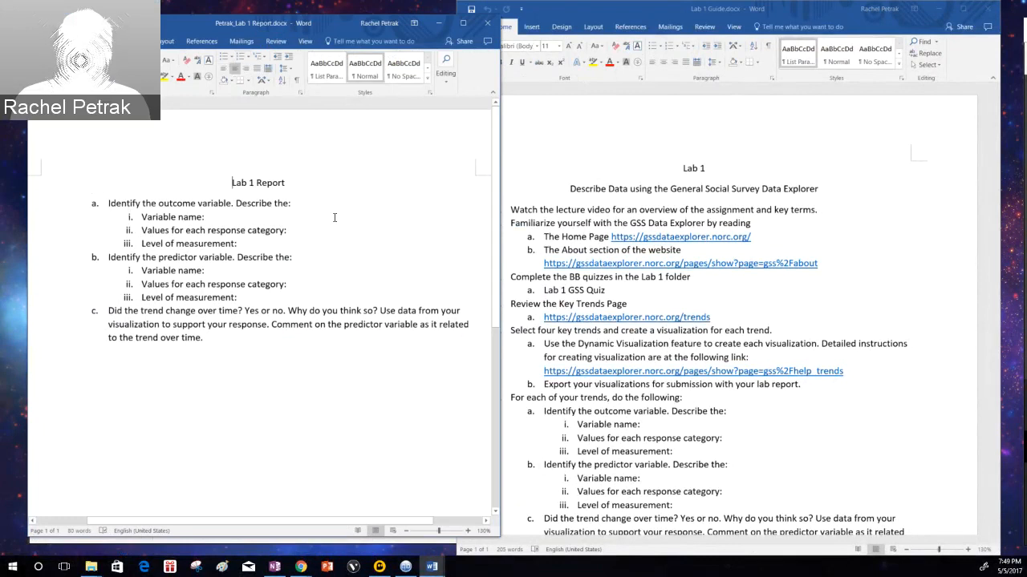
Insert three left-aligned blank lines between the report title and item a, with the cursor on the first one
click(319, 190)
key(Return)
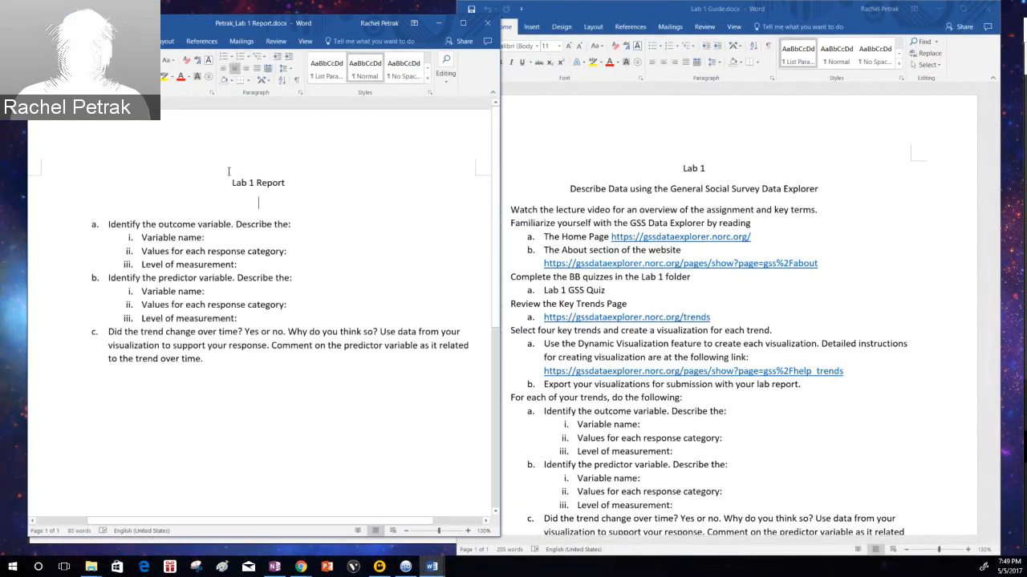
click(223, 69)
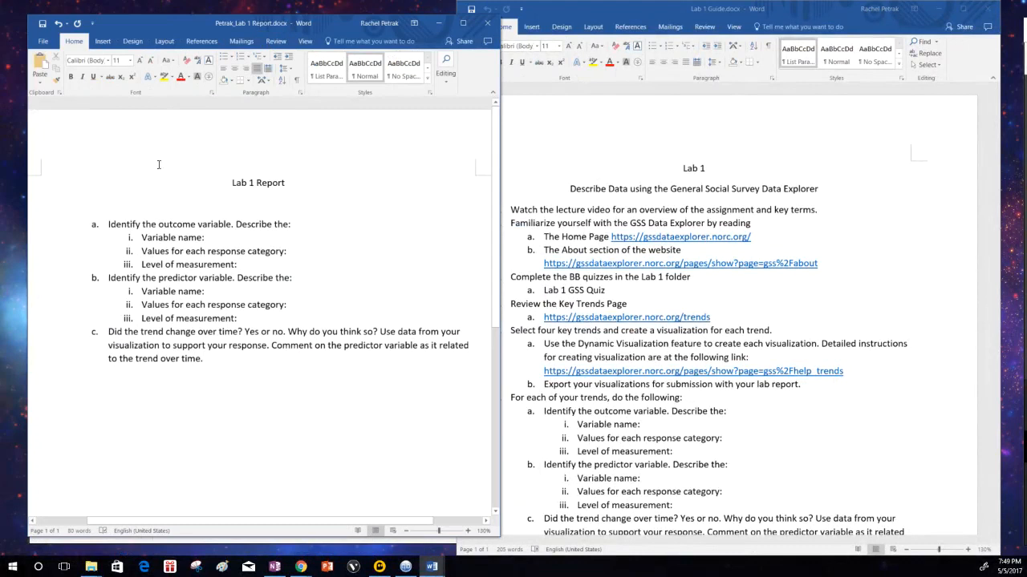
key(Return)
key(Return)
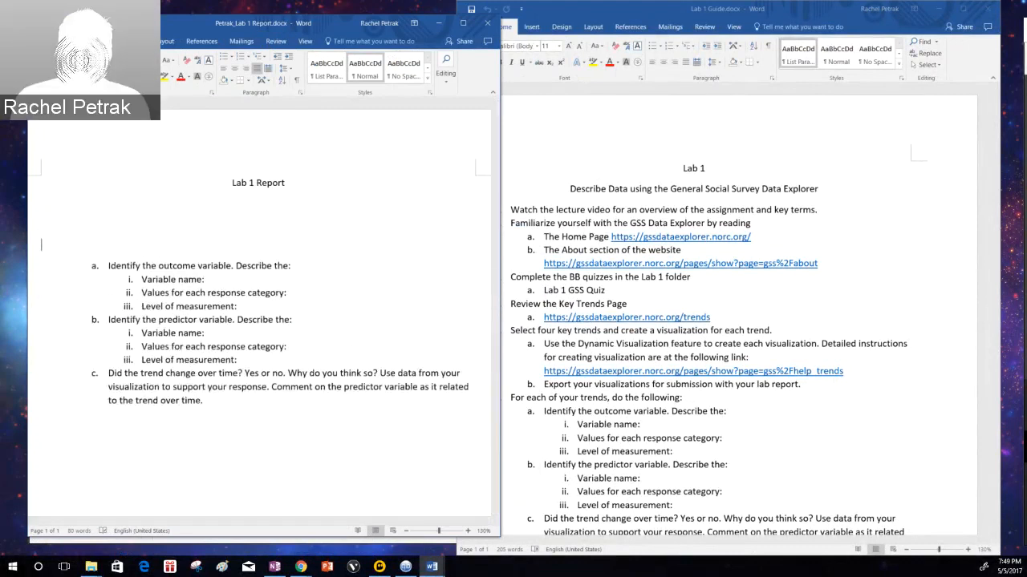
key(Up)
key(Up)
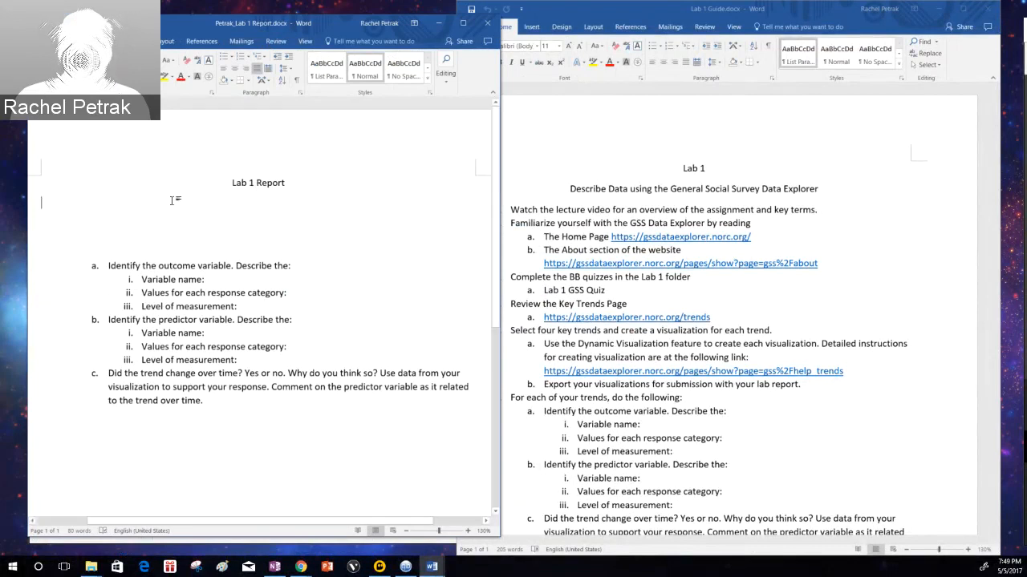
Write "Favor Death Penalty for Murder (Breakdown by Sex)" as a heading on the first line below the report title
text(Fa)
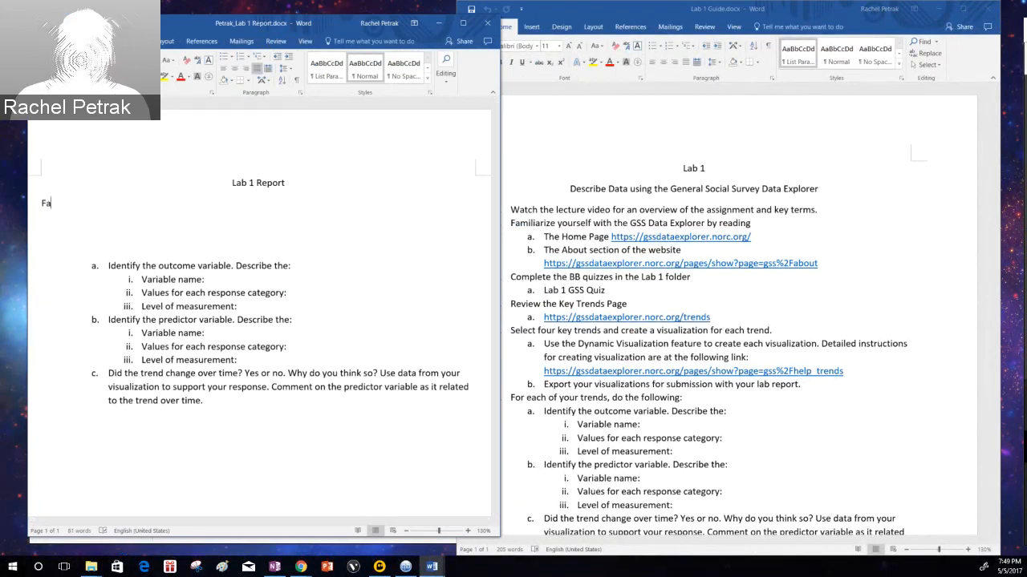
text(cvor)
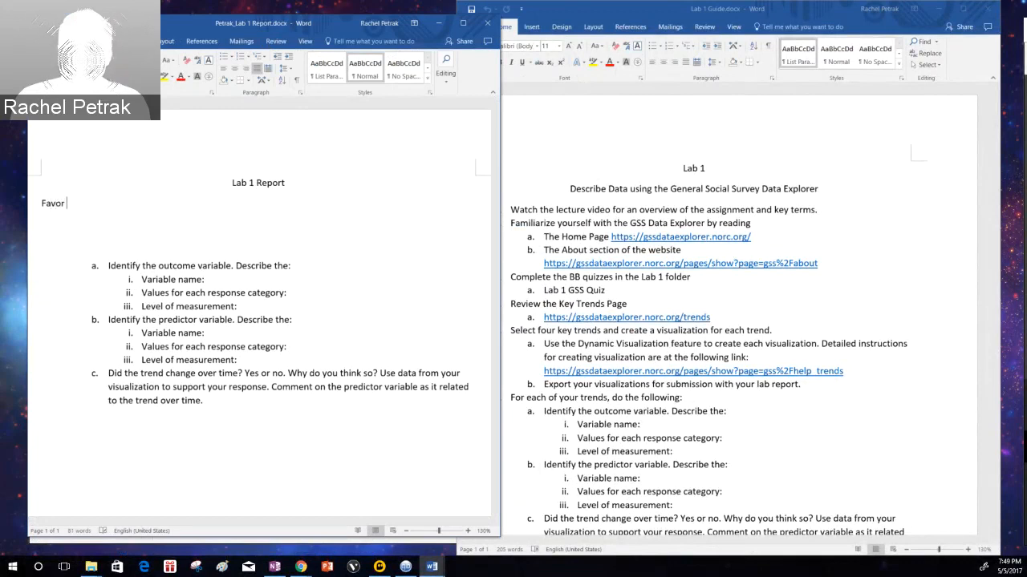
text( Deat)
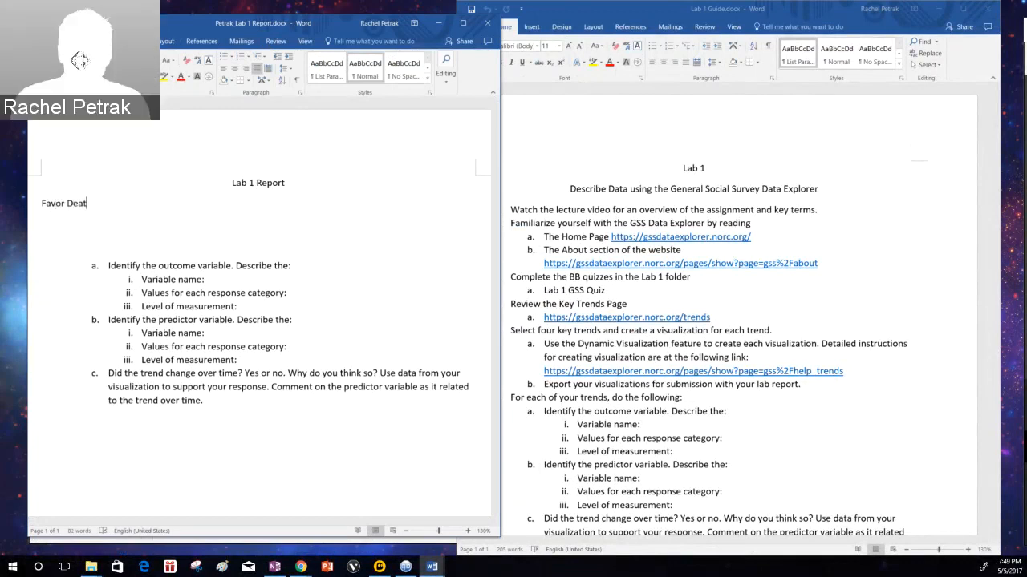
text(h Pen)
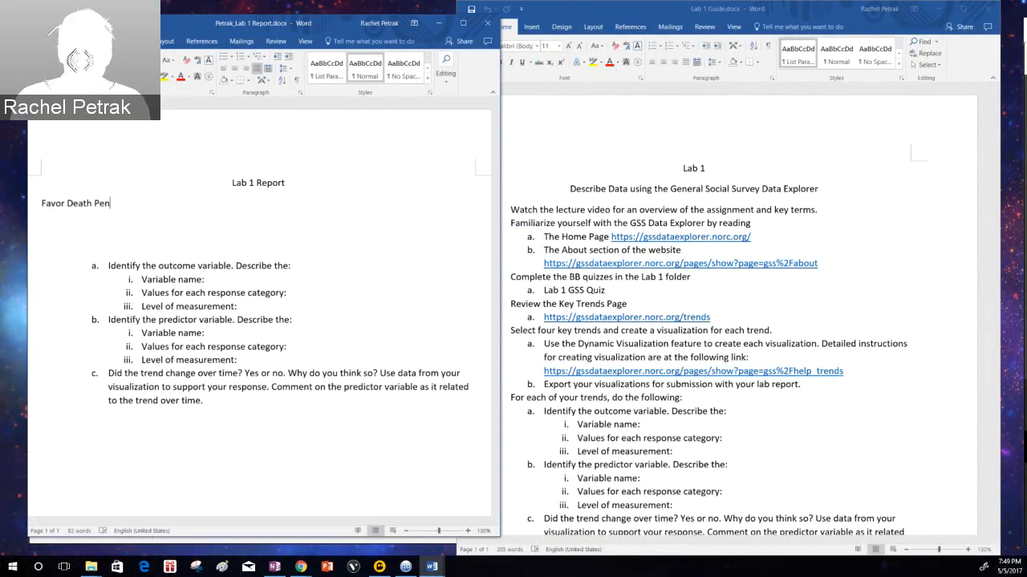
text(altuy)
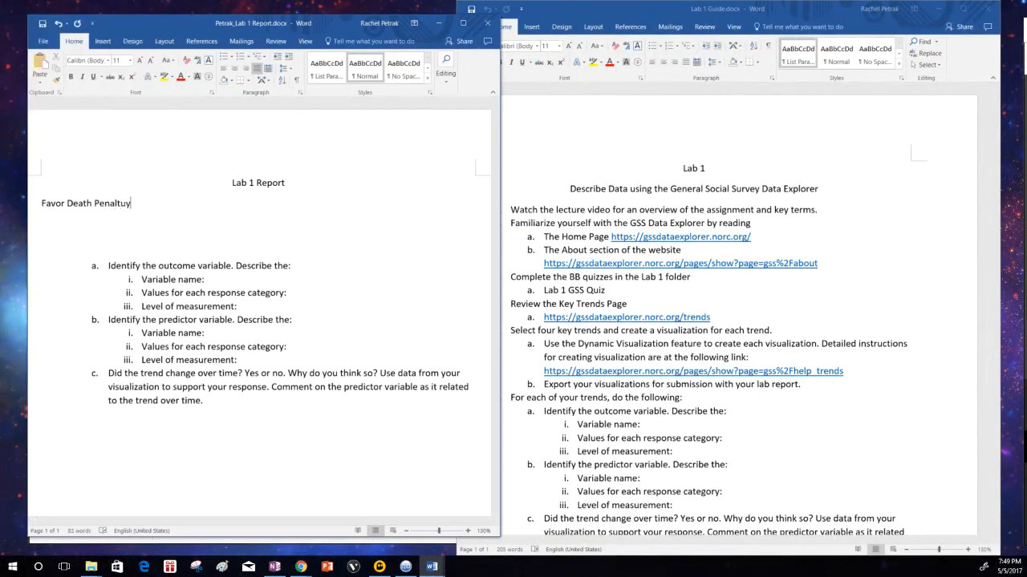
key(BackSpace)
key(BackSpace)
text(y fp)
key(BackSpace)
text(or Murder b)
key(BackSpace)
text(Breakdoe)
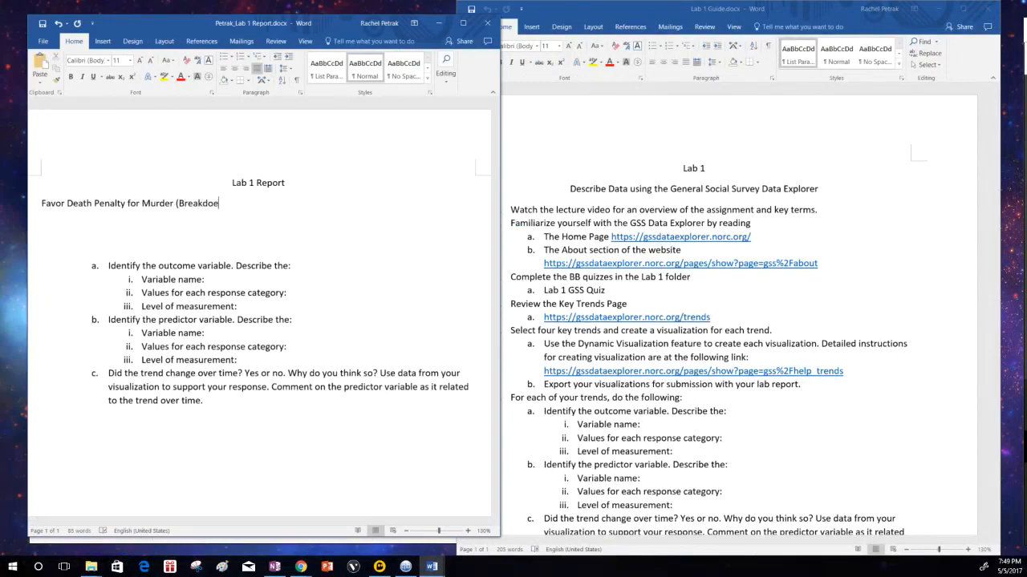
text(nwn)
key(BackSpace)
key(BackSpace)
key(BackSpace)
key(BackSpace)
text(wn m)
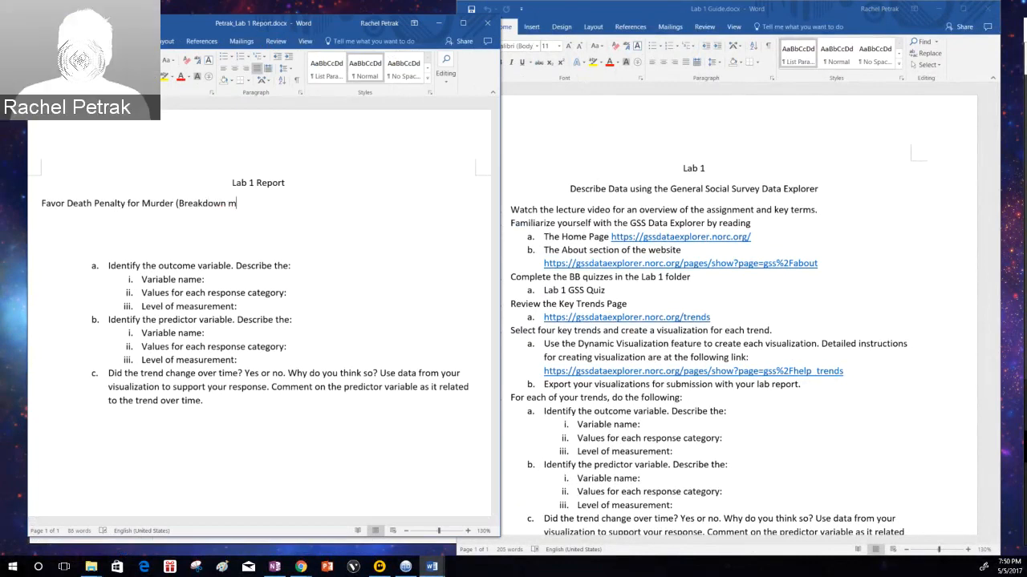
key(BackSpace)
text(by )
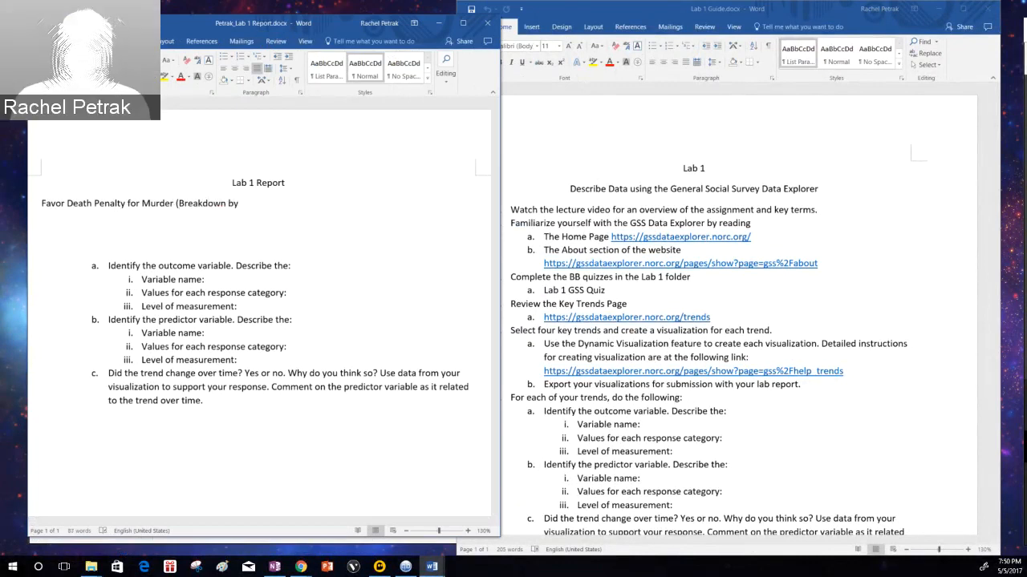
text(Sex))
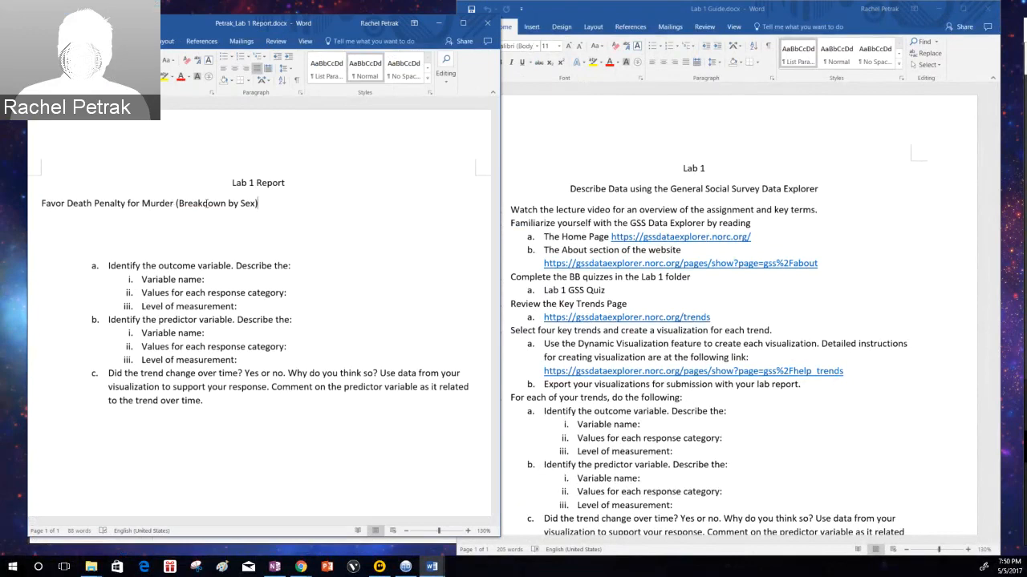
Remove the blank lines between the death penalty heading and item a so the question list directly follows the heading
key(Return)
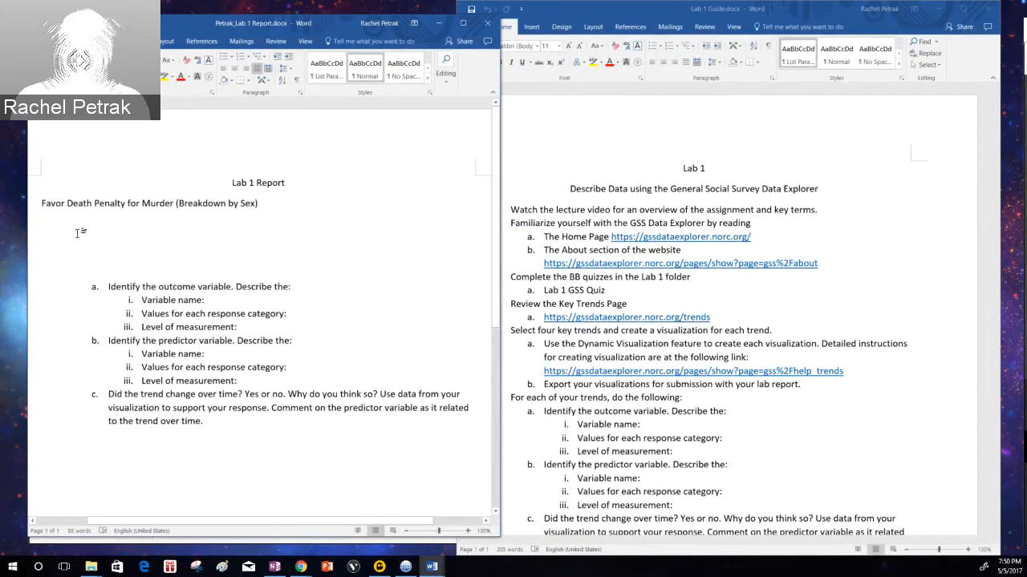
key(Delete)
key(Delete)
key(Delete)
key(Delete)
key(Delete)
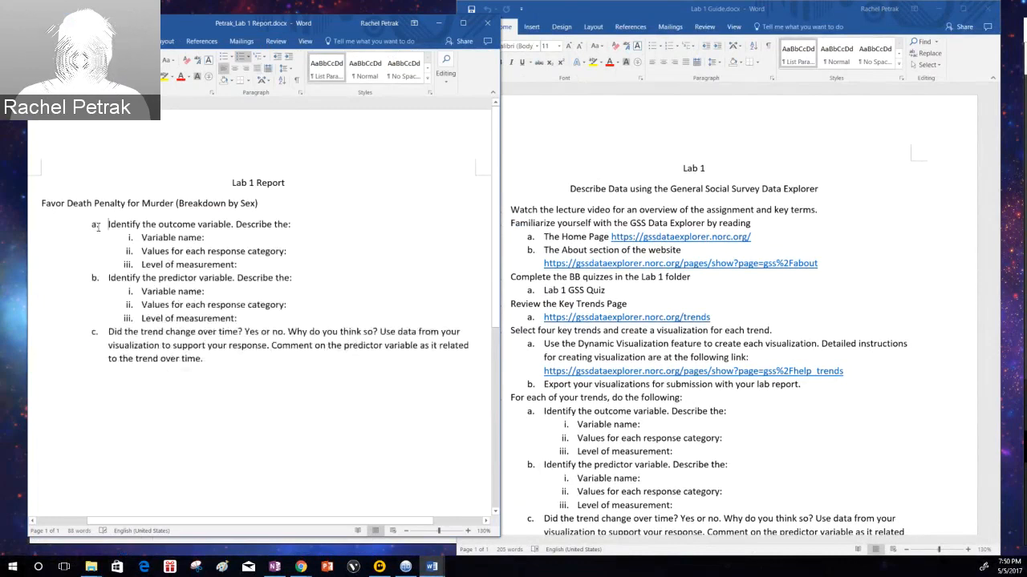
Promote the outcome variable, predictor variable and trend change questions one list level, making them items 1 to 3
key(shift+Tab)
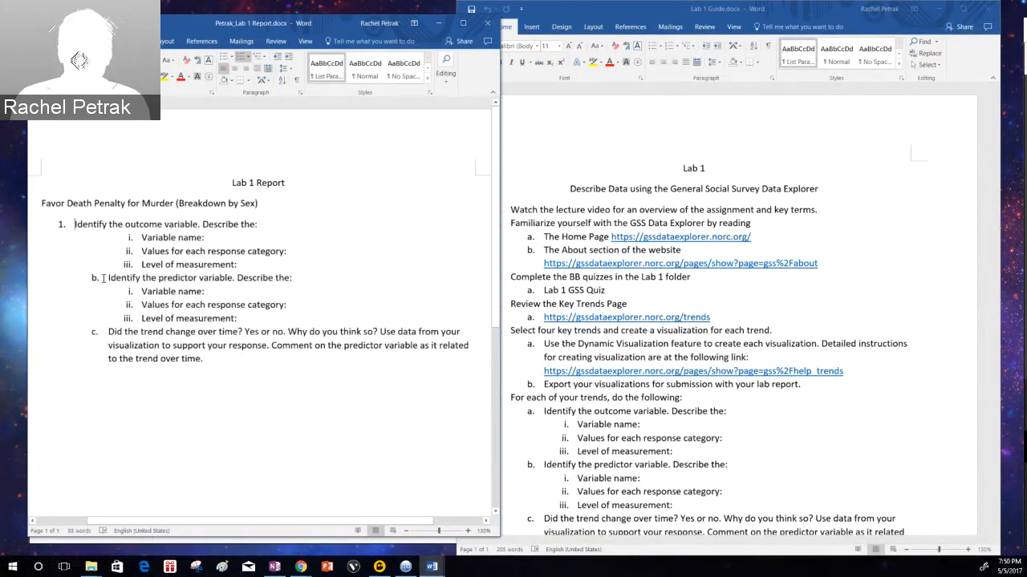
click(103, 279)
key(shift+Tab)
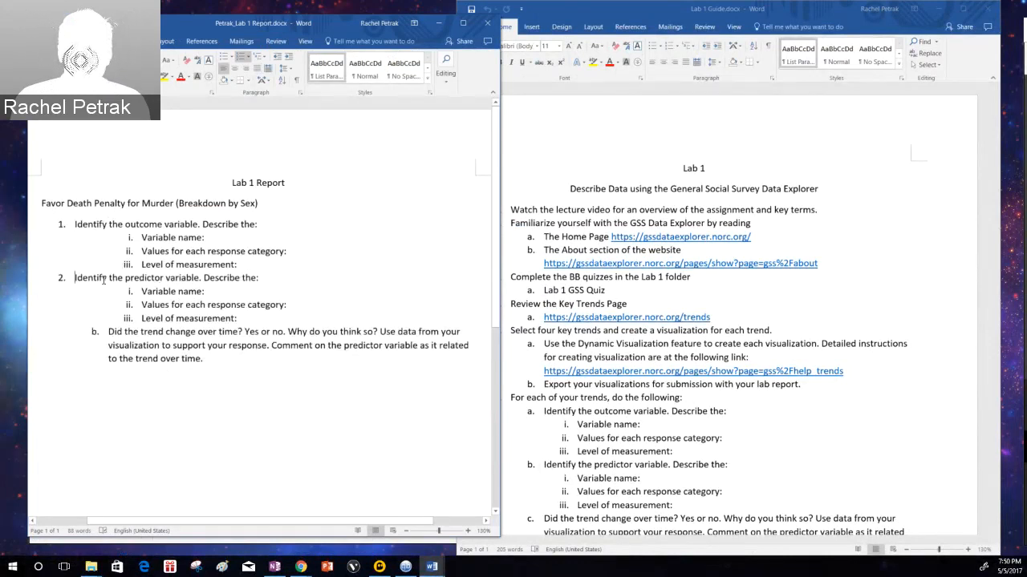
click(105, 331)
key(shift+Tab)
Promote the three sub-items under the outcome variable question one list level, making them items a to c
click(141, 238)
key(shift+Tab)
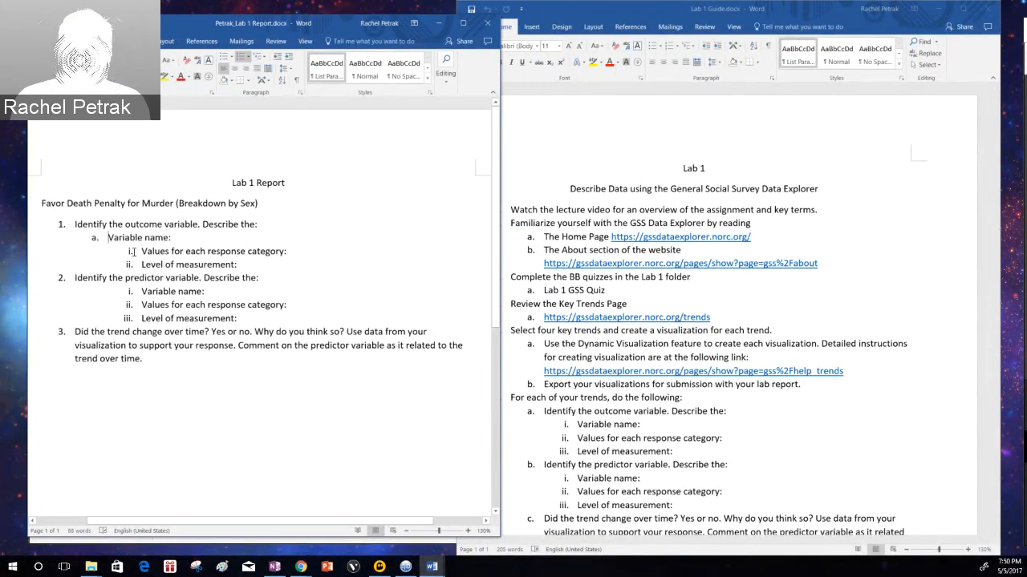
click(141, 251)
key(shift+Tab)
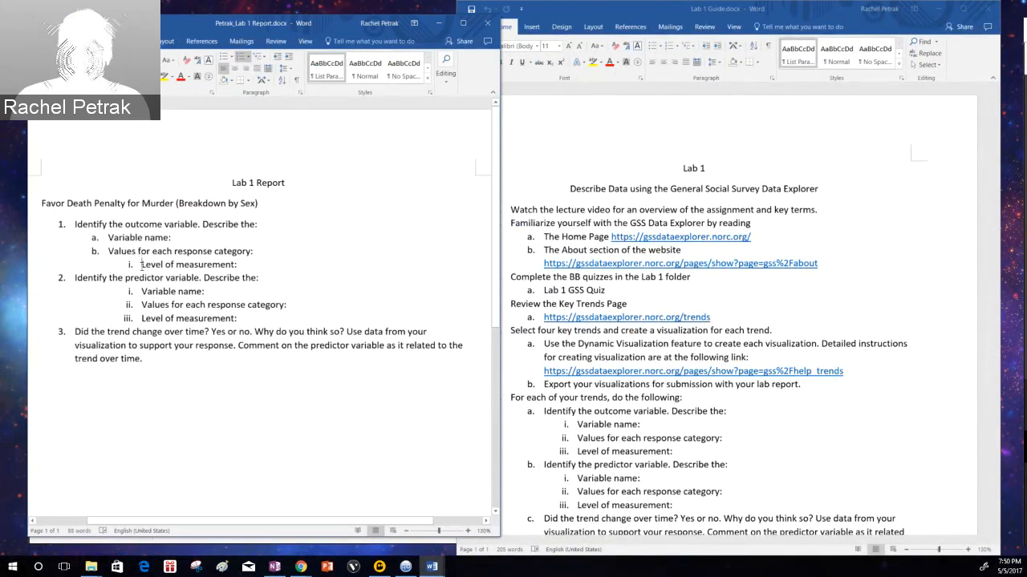
click(141, 264)
key(shift+Tab)
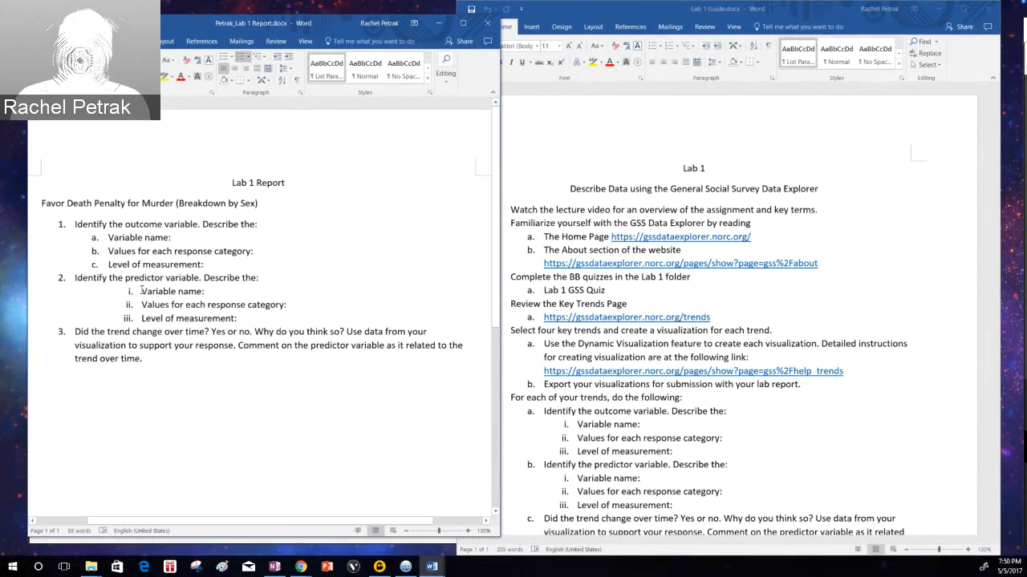
Promote the three sub-items under the predictor variable question one list level, making them items a to c
click(142, 293)
key(shift+Tab)
click(142, 305)
key(shift+Tab)
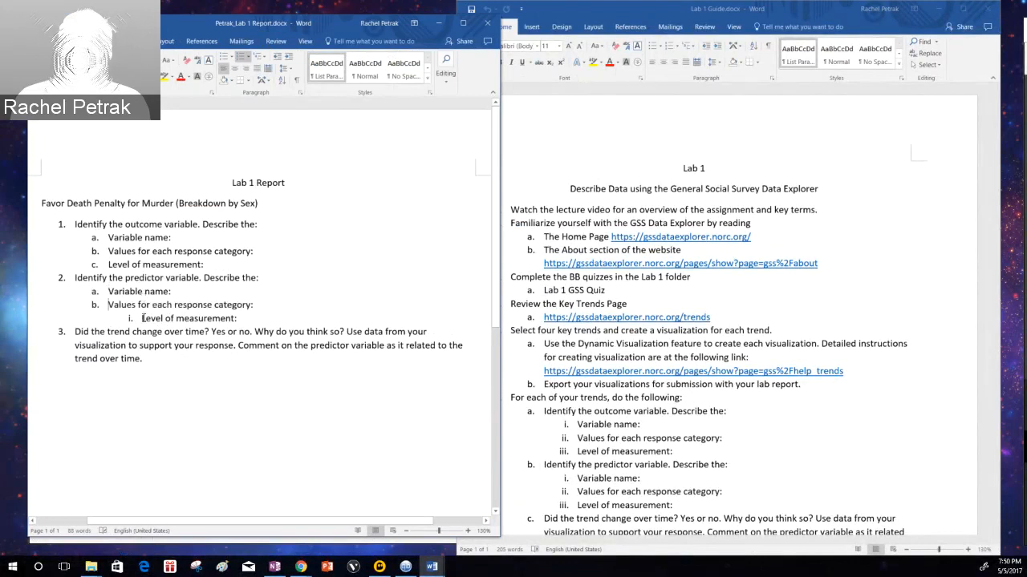
click(142, 319)
key(shift+Tab)
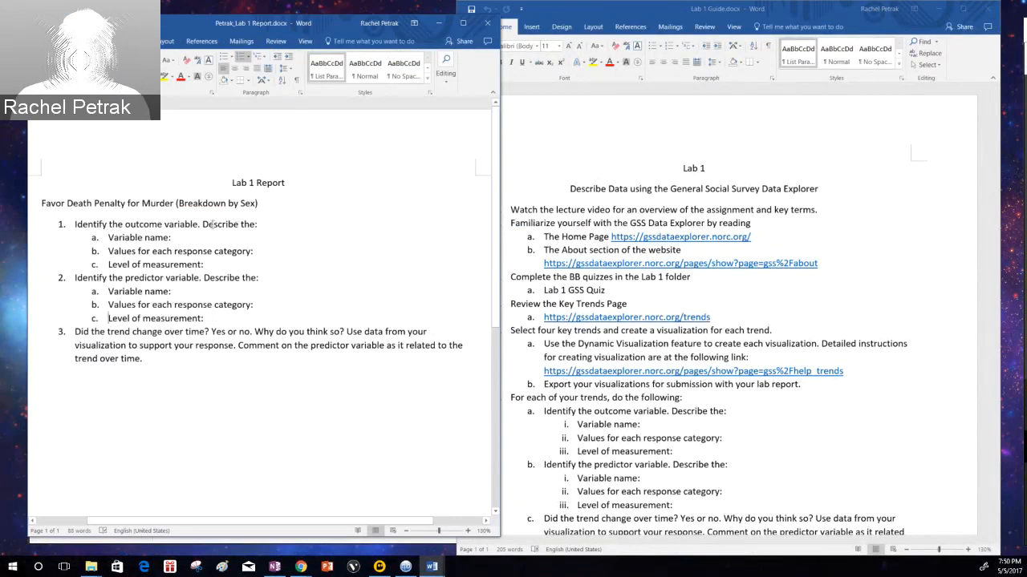
Split "Describe the:" off the outcome variable question into its own numbered item
click(203, 225)
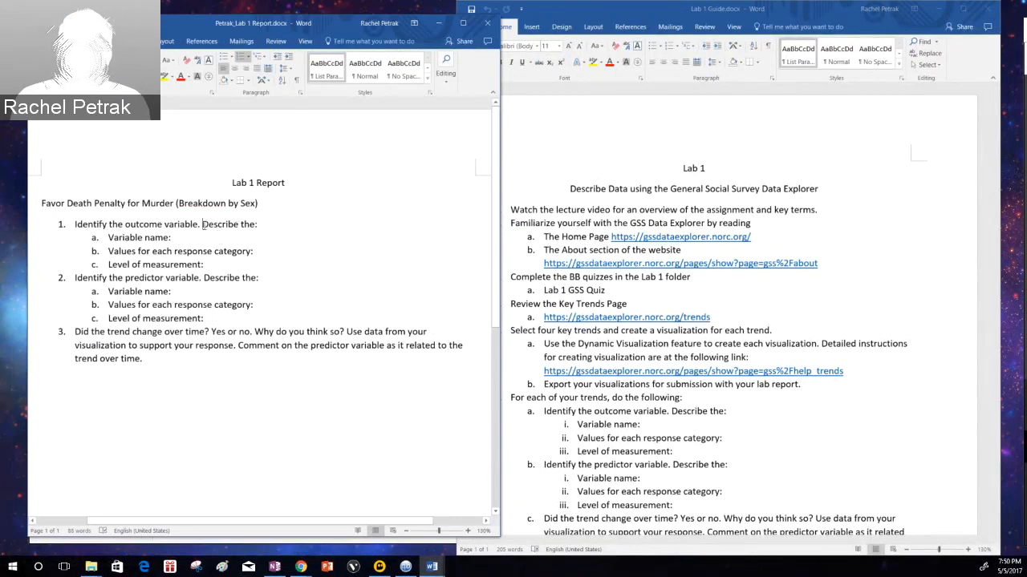
key(Return)
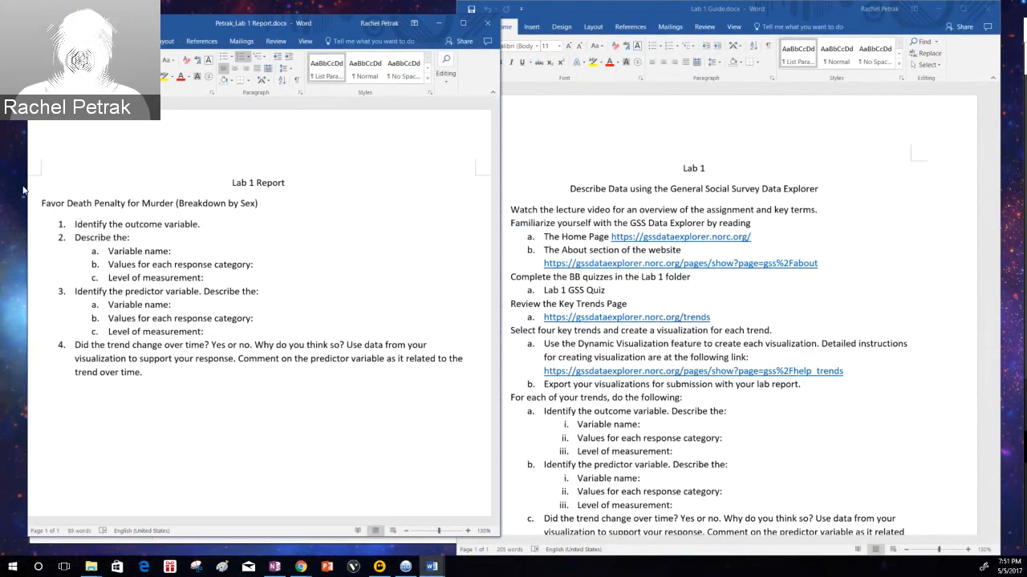
Make the whole heading "Favor Death Penalty for Murder (Breakdown by Sex)" bold
drag(41, 204, 176, 203)
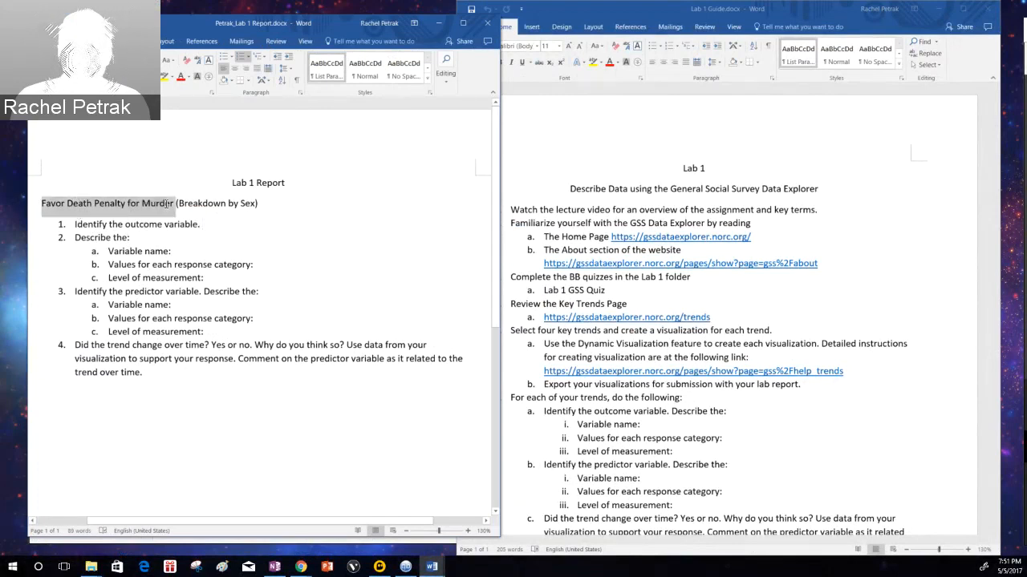
click(40, 204)
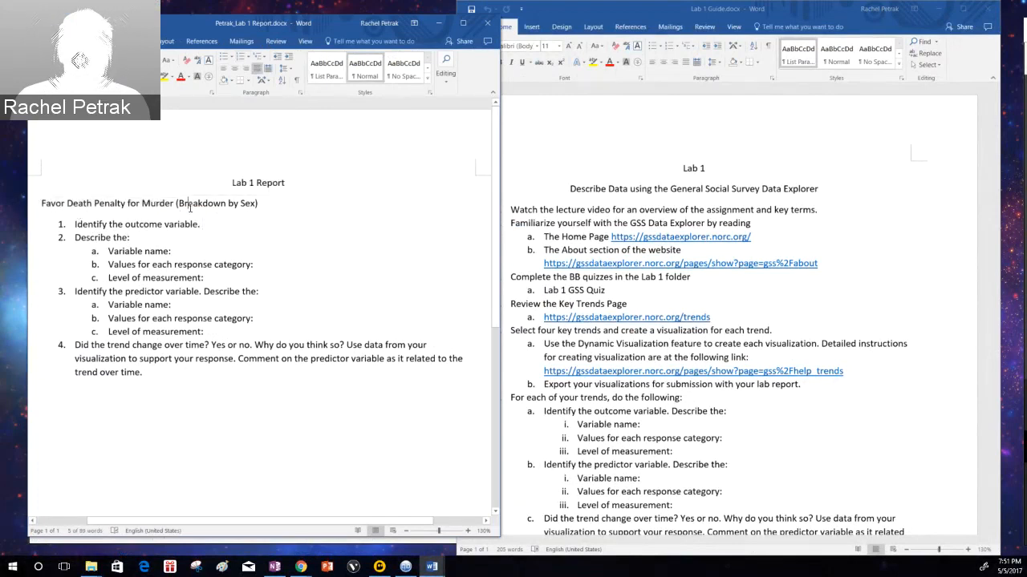
click(31, 207)
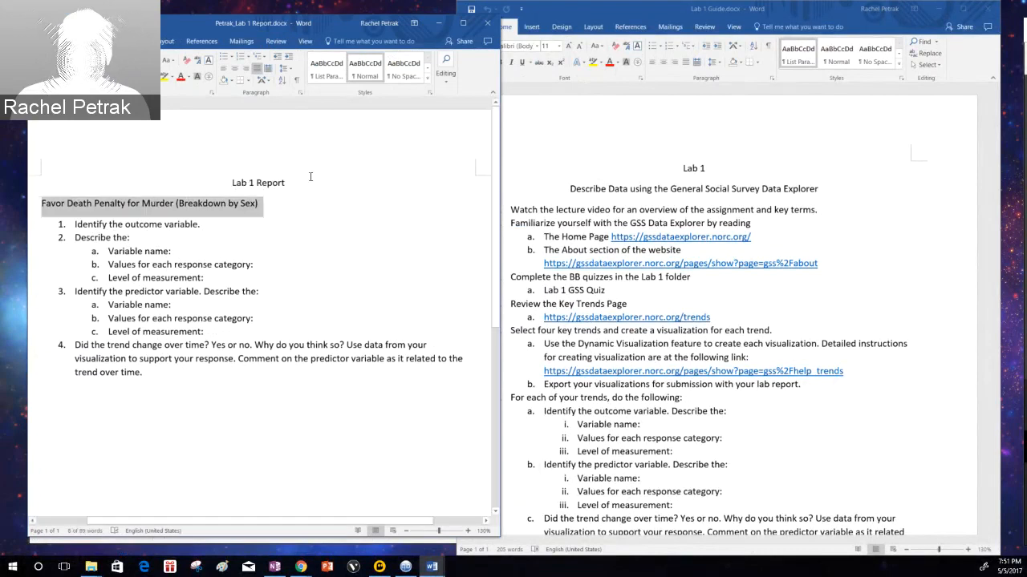
key(ctrl+b)
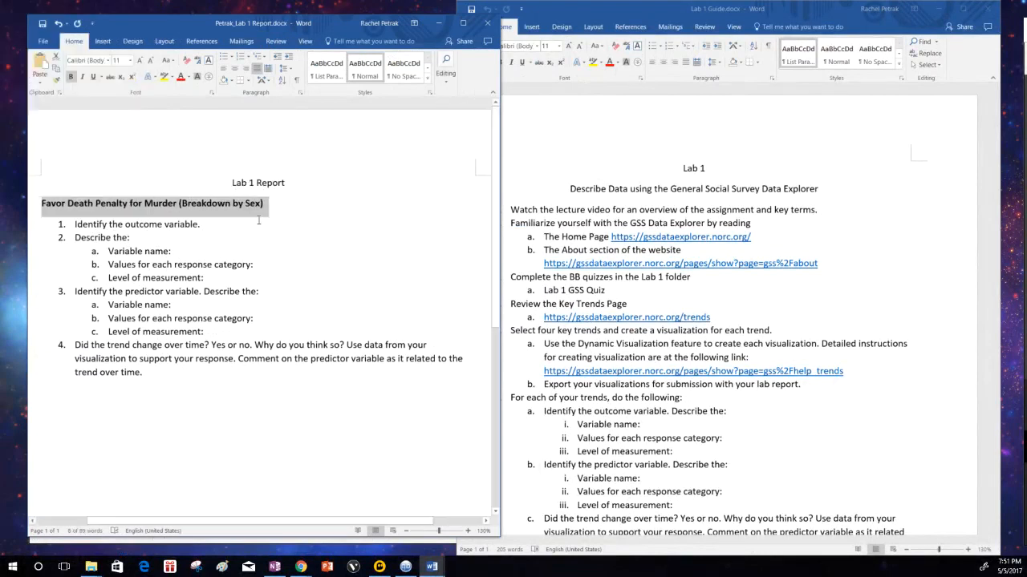
Copy "Favor Death Penalty for Murder" from the heading to the end of item 1 as its answer, without bold
click(248, 223)
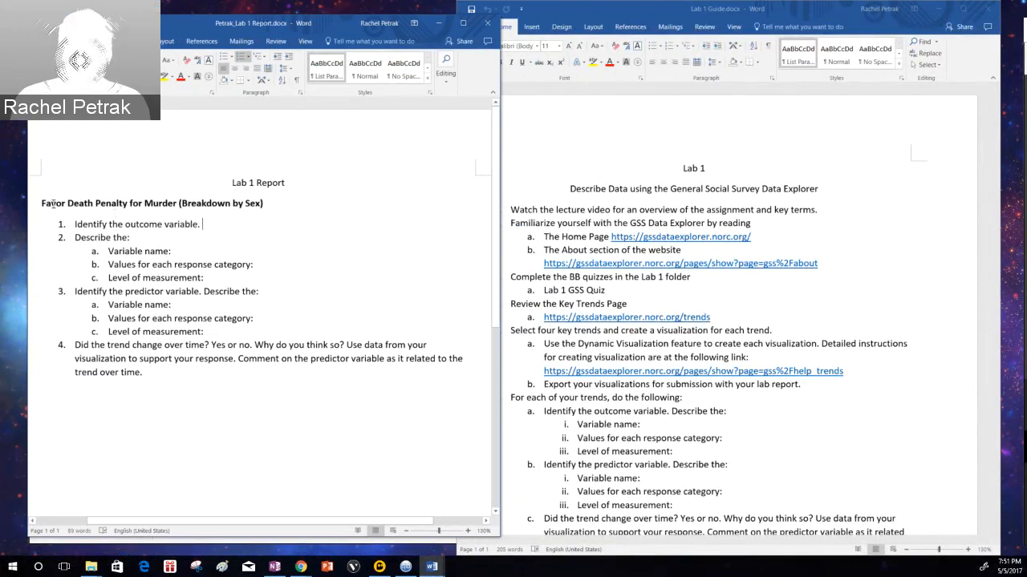
drag(41, 204, 170, 208)
key(ctrl+c)
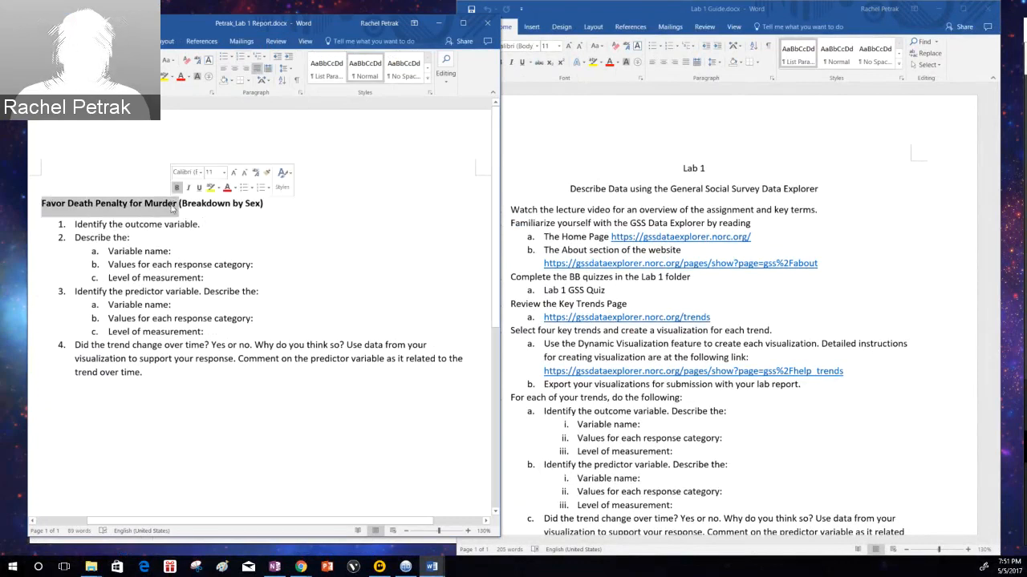
click(218, 226)
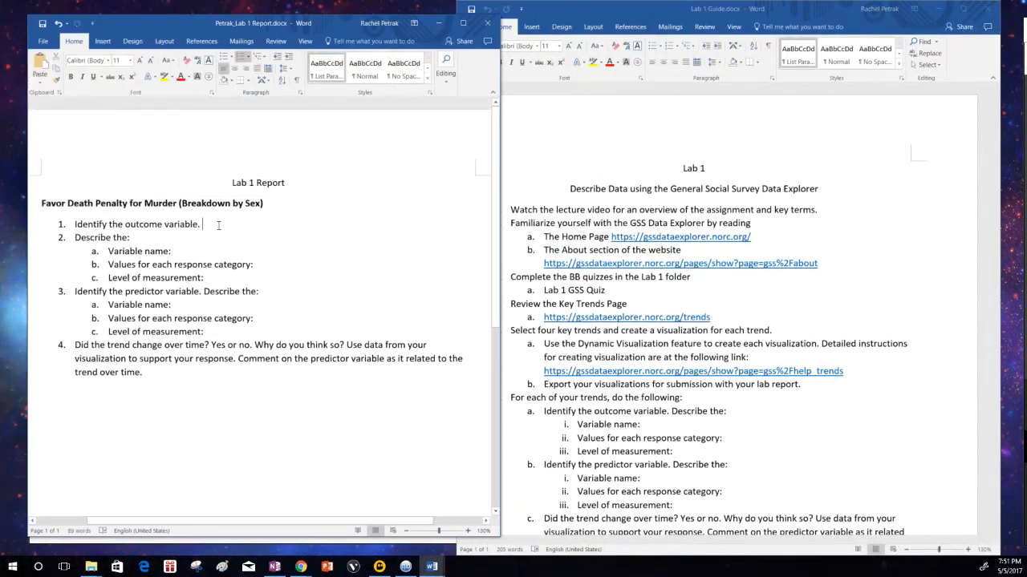
key(ctrl+v)
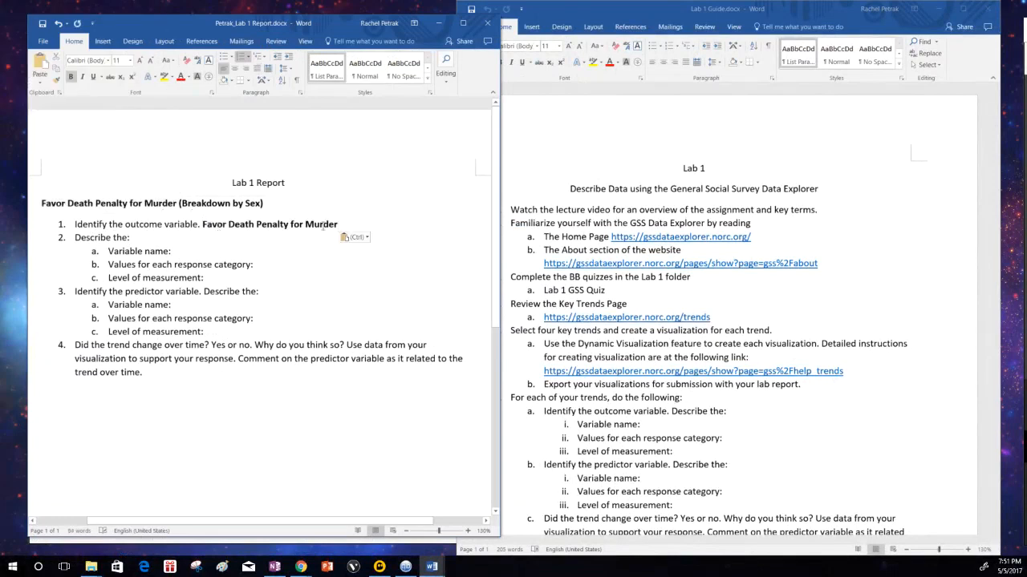
drag(355, 219, 203, 226)
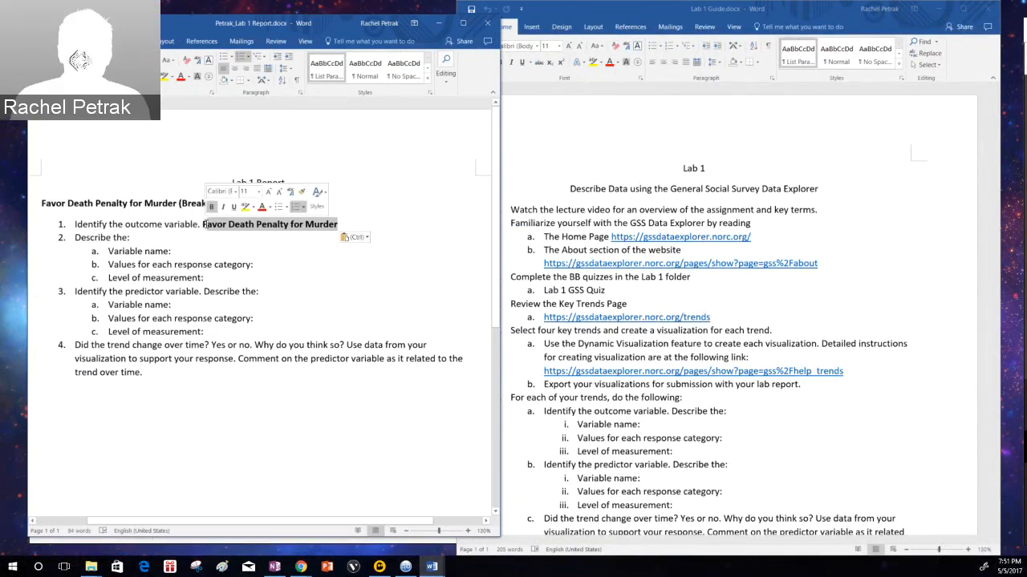
key(ctrl+b)
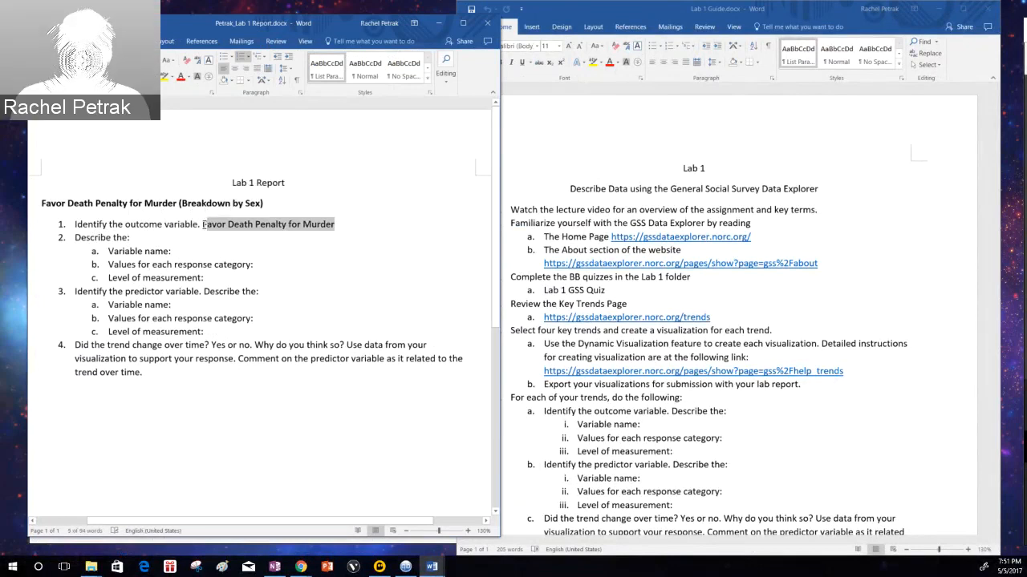
Insert "or Oppose" after "Favor" in the item 1 answer so it reads "Favor or Oppose Death Penalty for Murder"
drag(203, 225, 207, 228)
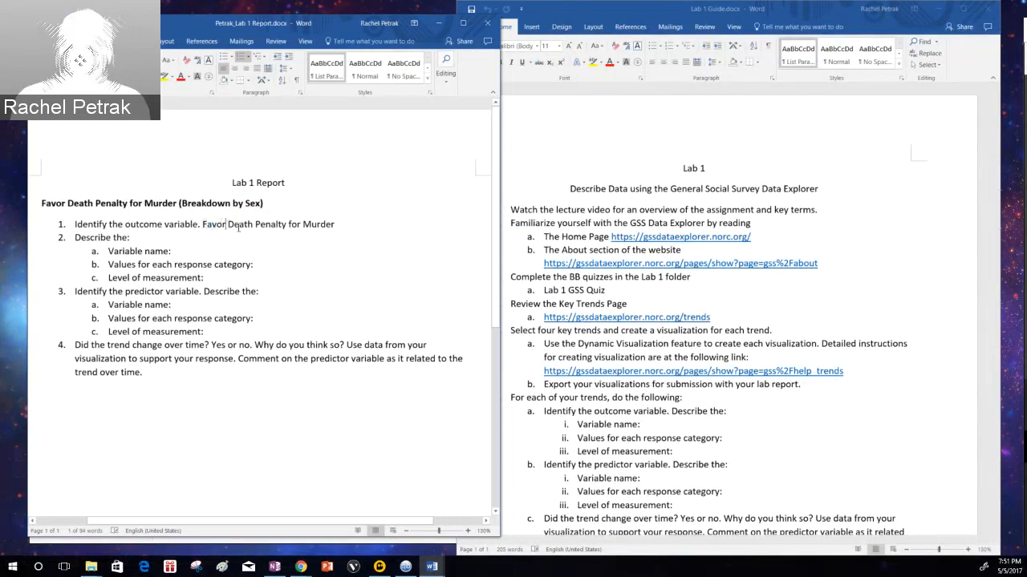
click(238, 227)
text(or Oppos)
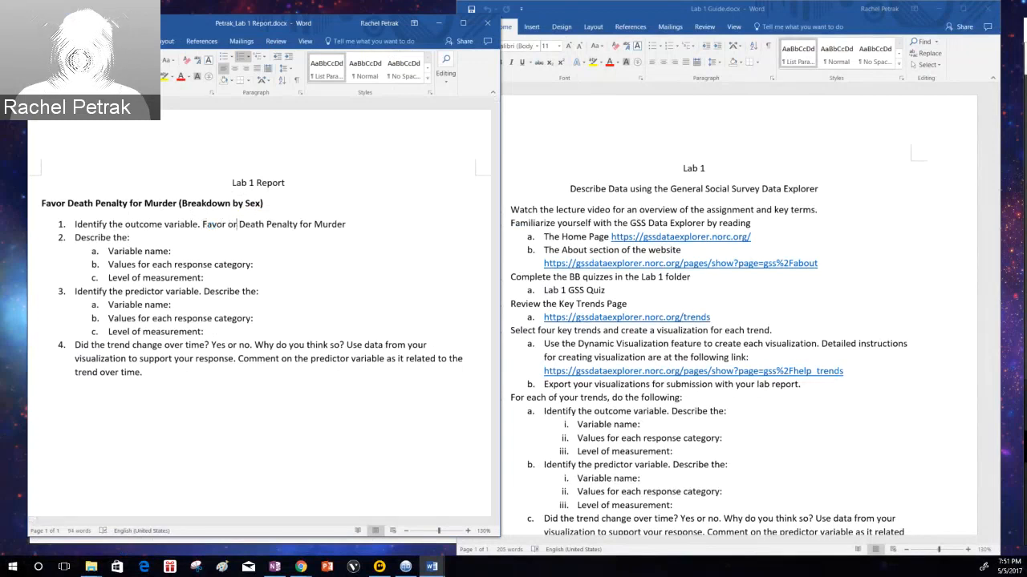
text(e)
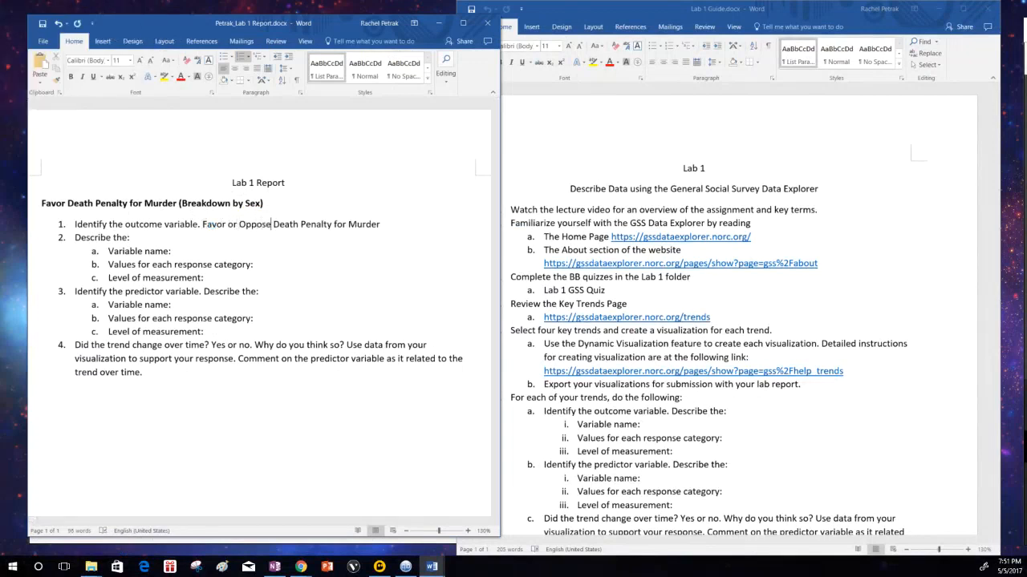
click(133, 238)
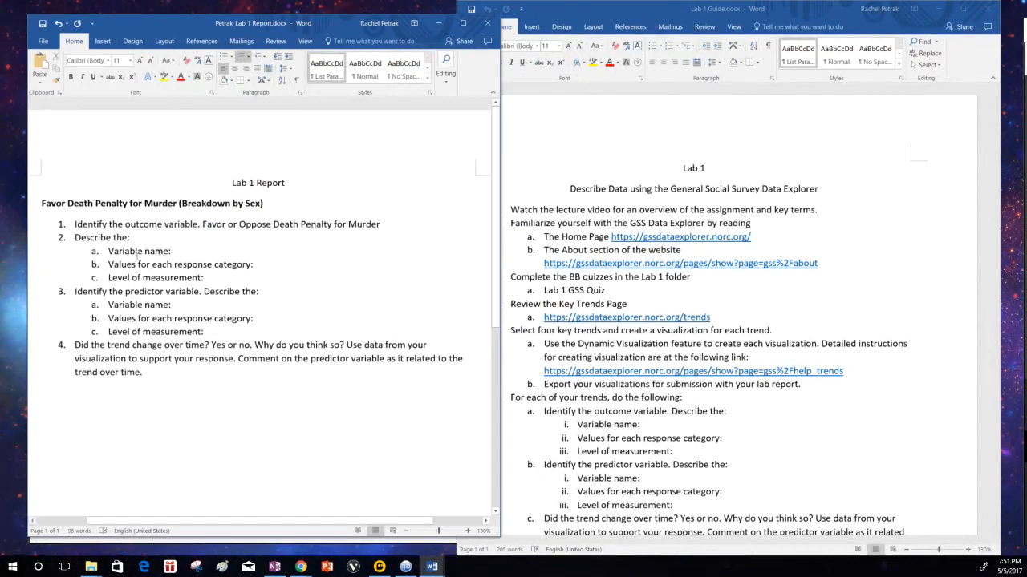
click(192, 249)
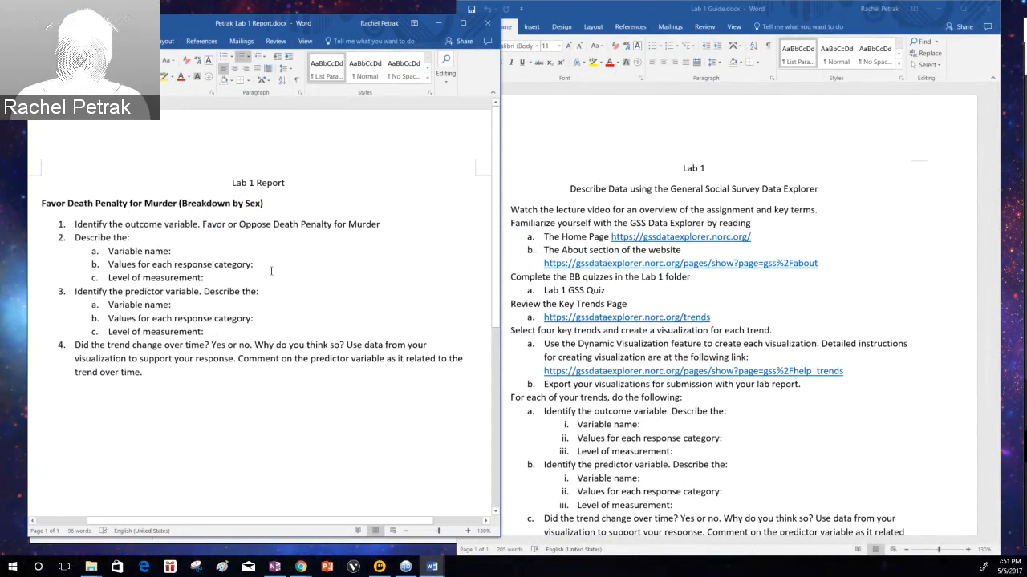
click(271, 270)
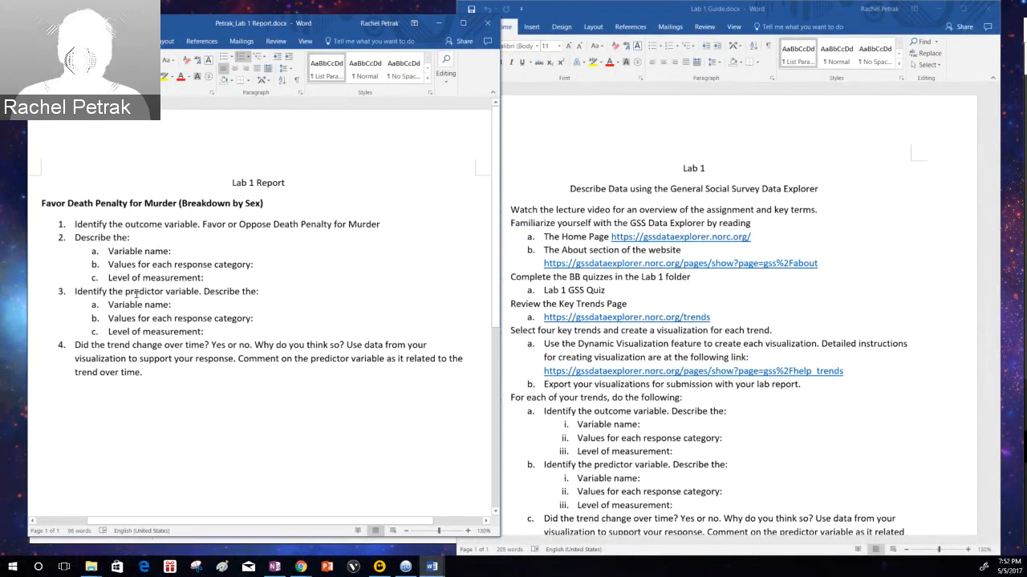
Split "Describe the:" off the predictor variable question into its own numbered item and answer the predictor question with "Sex"
click(204, 291)
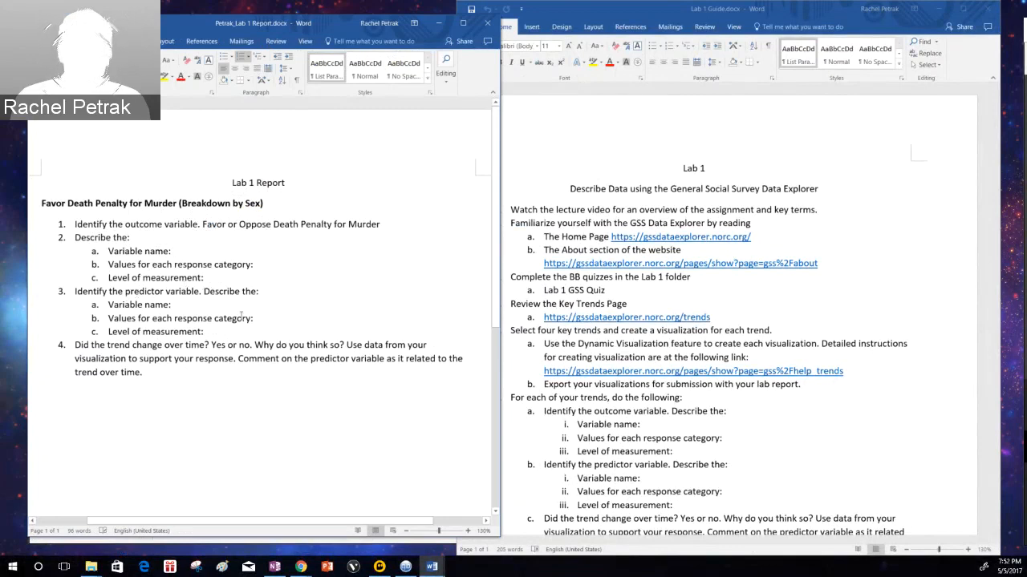
key(Return)
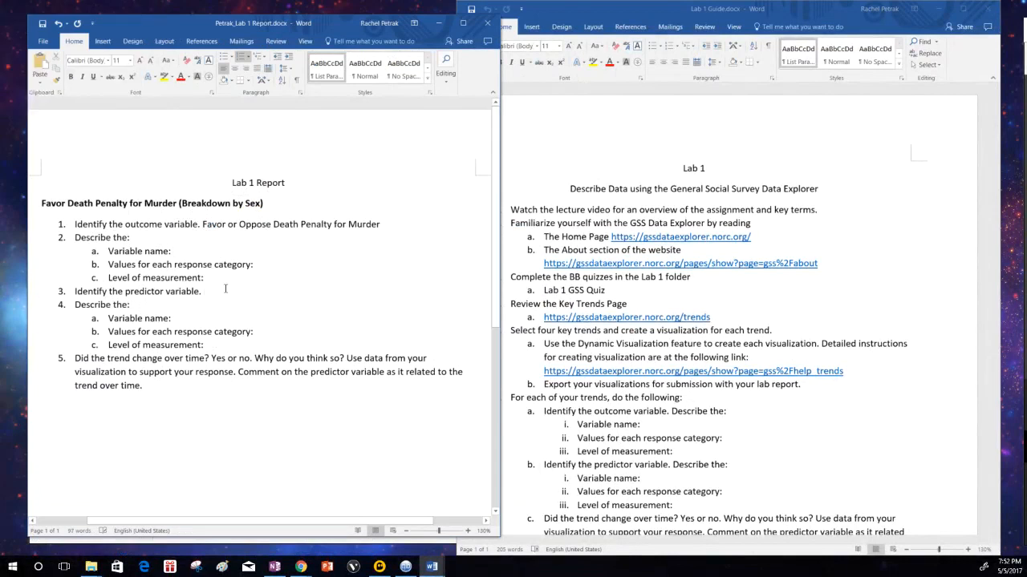
text(Sex)
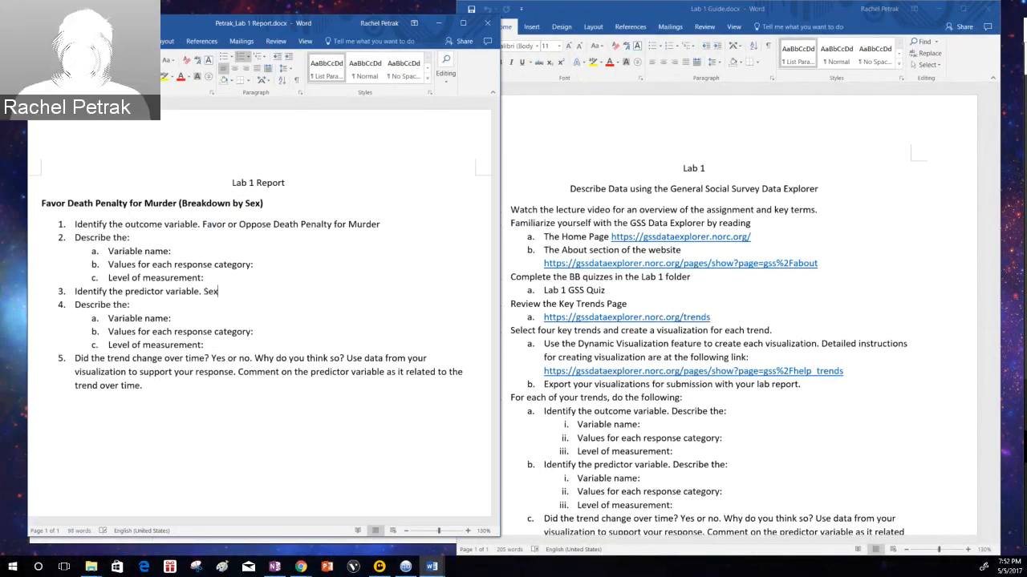
click(174, 319)
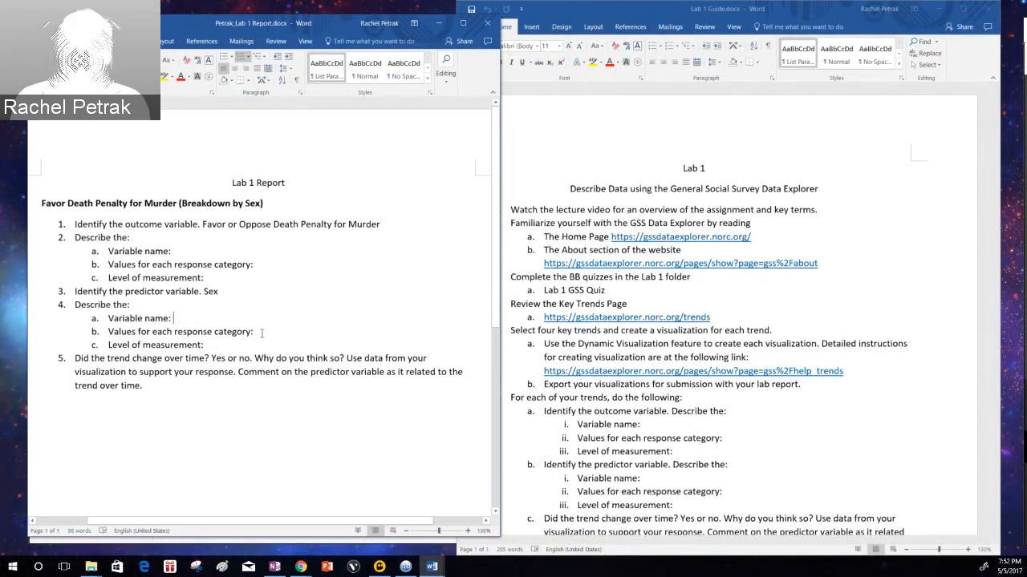
click(226, 349)
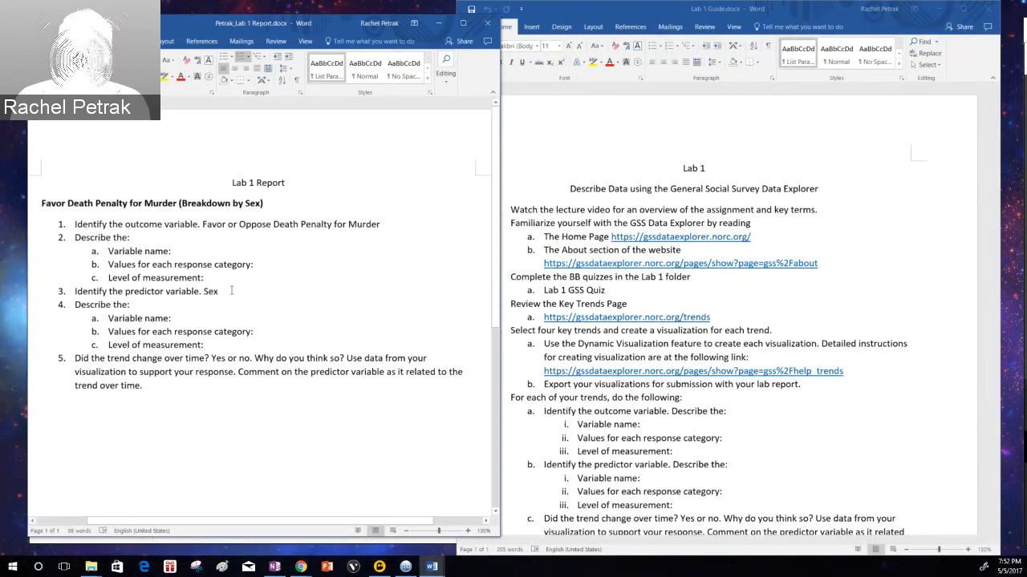
Add a blank line without a number below item 5 of the report
scroll(161, 356, down, 1)
click(148, 362)
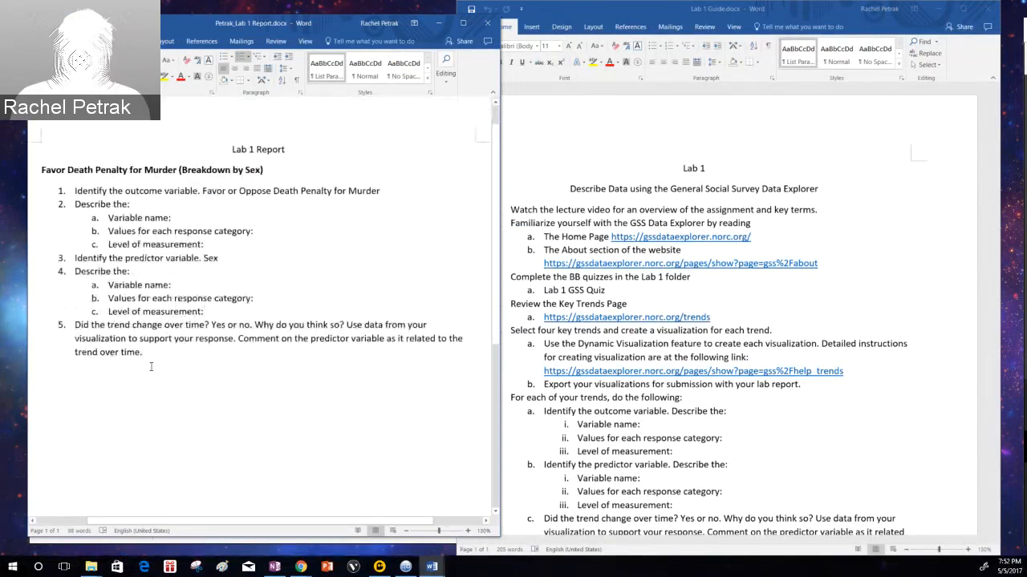
key(Return)
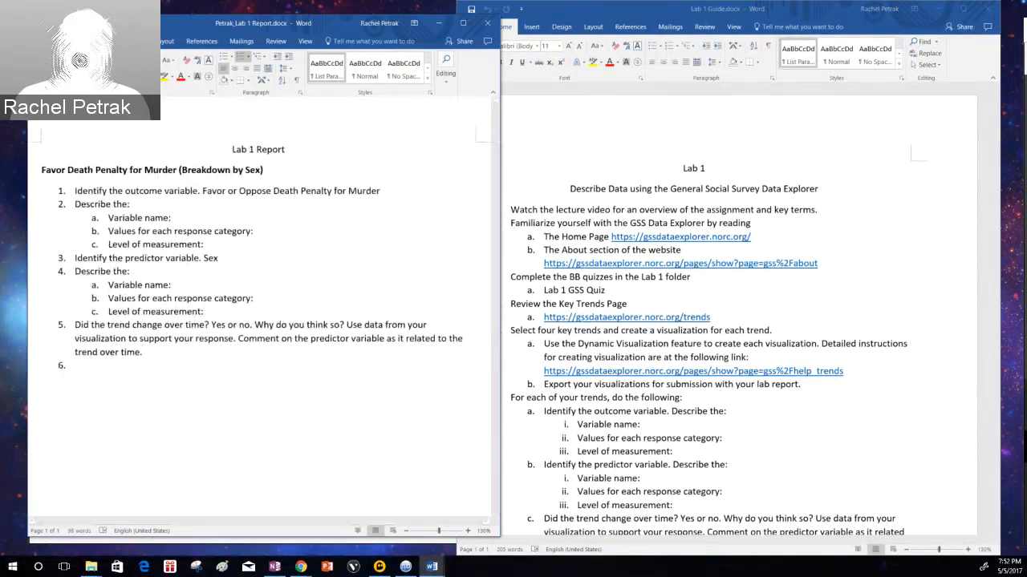
key(BackSpace)
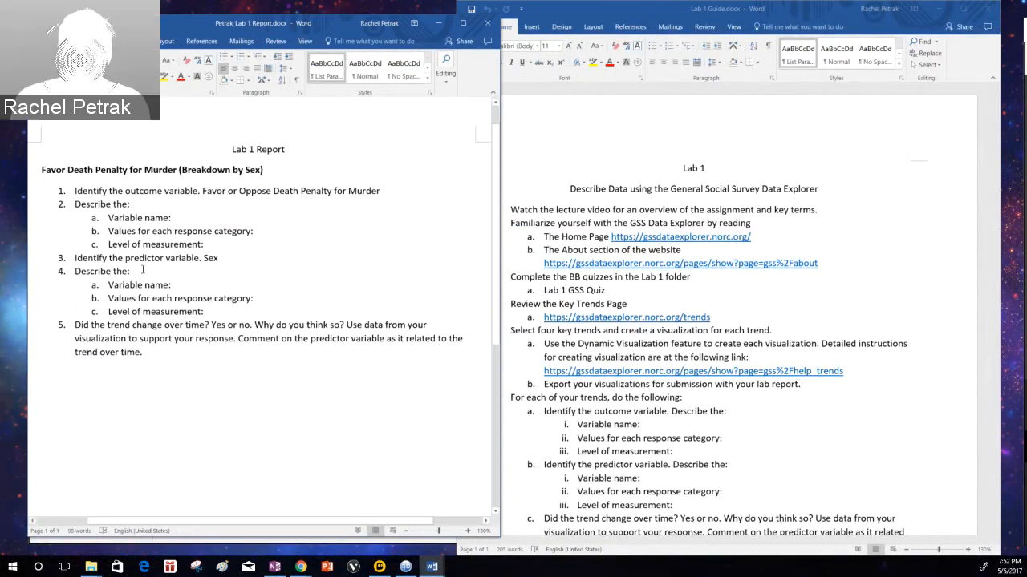
drag(37, 170, 170, 370)
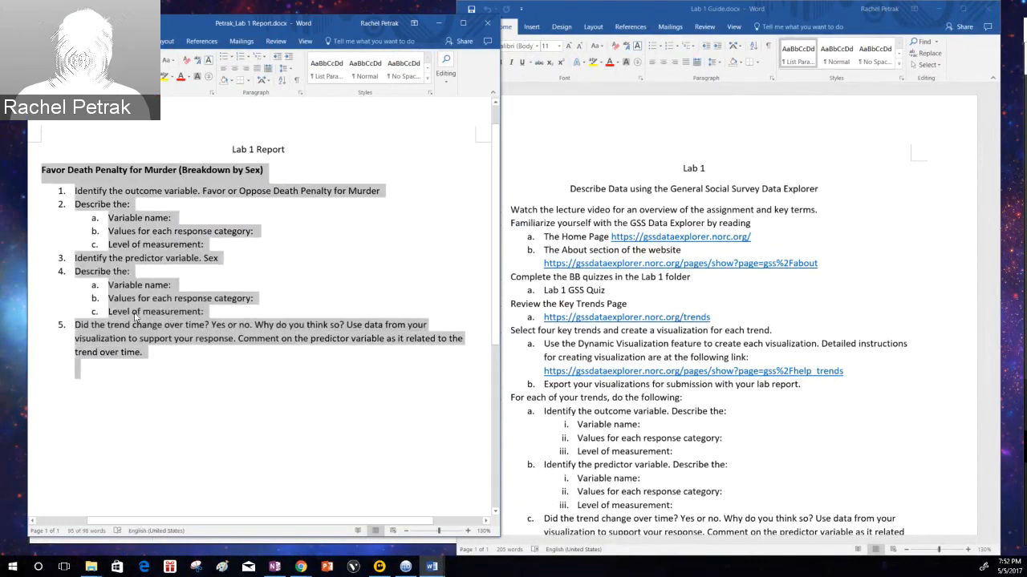
click(152, 386)
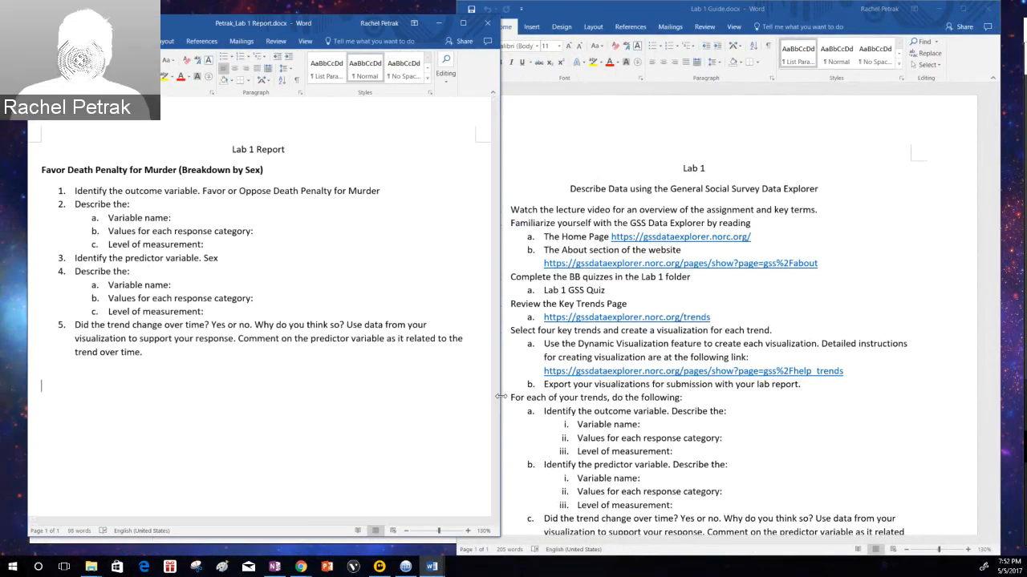
Narrow the Lab 1 Report window so that it no longer covers the Lab 1 Guide document beside it
drag(500, 396, 488, 399)
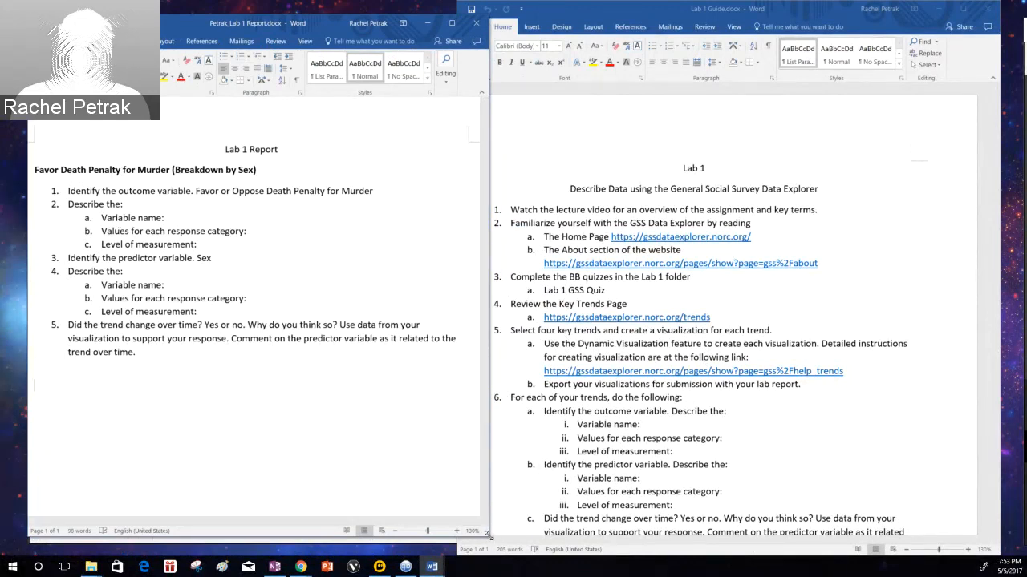
drag(489, 538, 454, 534)
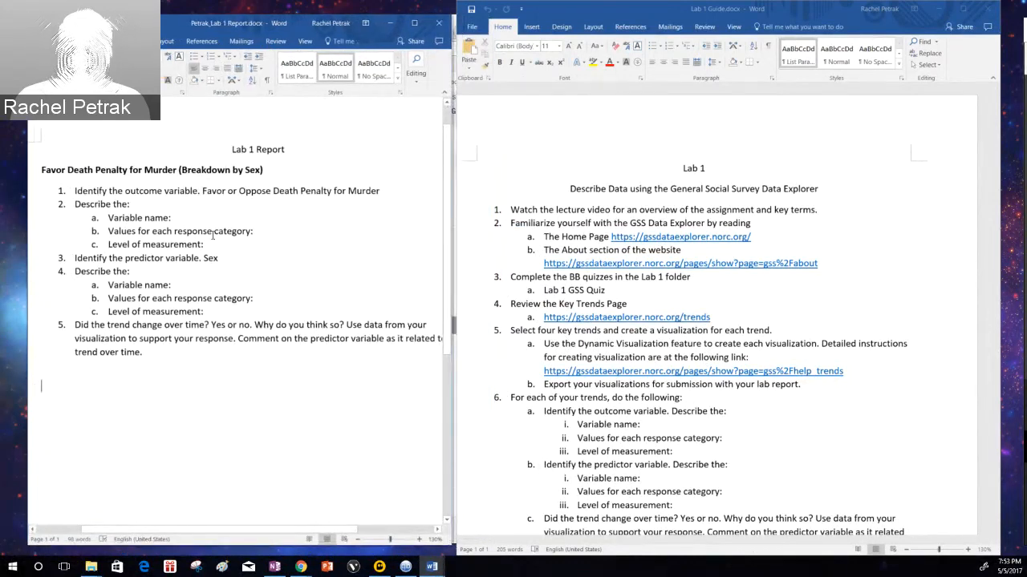
click(137, 204)
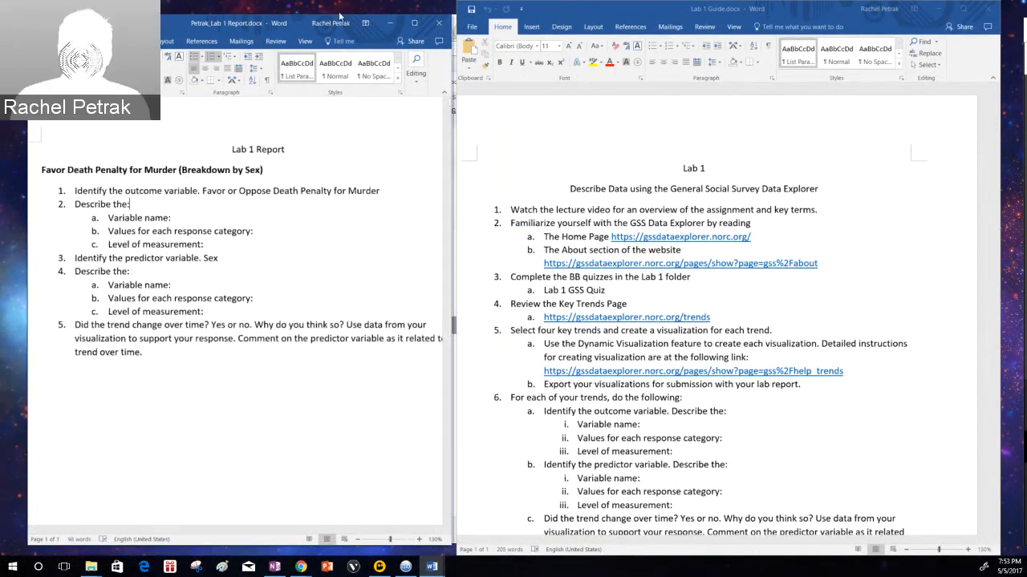
drag(76, 325, 144, 353)
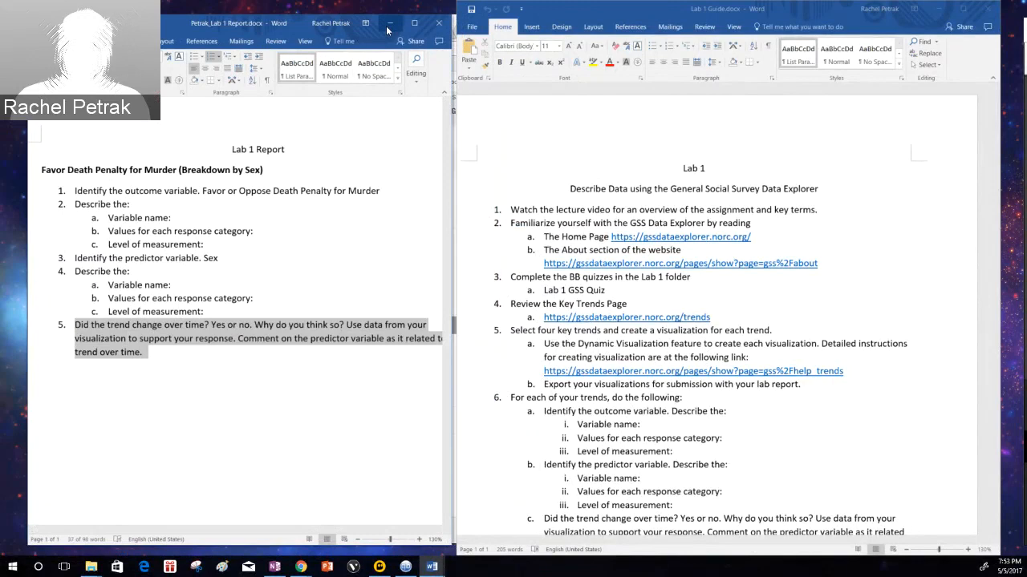
Minimize the Lab 1 Report to reach the GSS Trends page in Chrome and examine the death penalty chart's 1980 data point
click(389, 22)
click(401, 312)
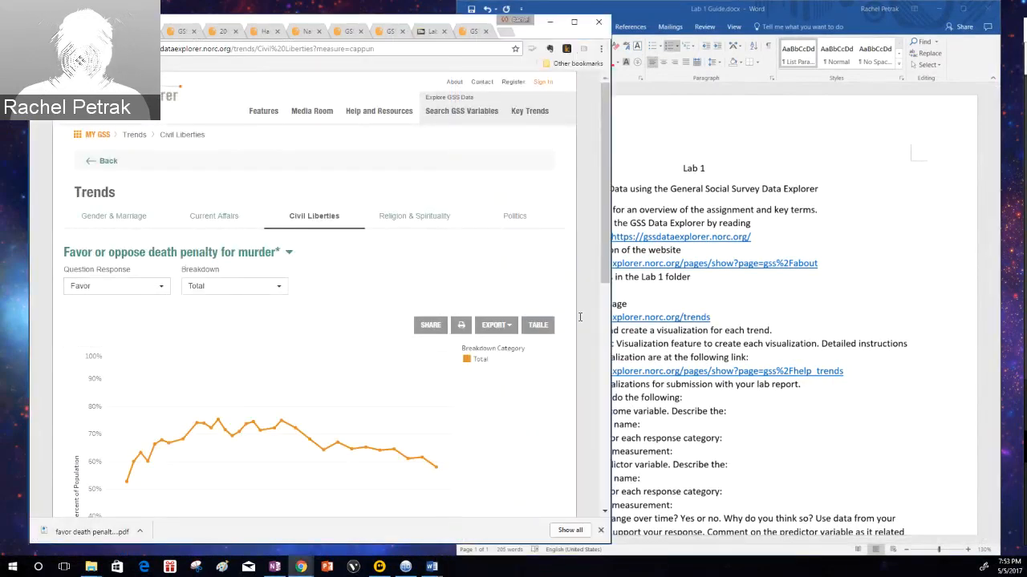
drag(606, 279, 607, 349)
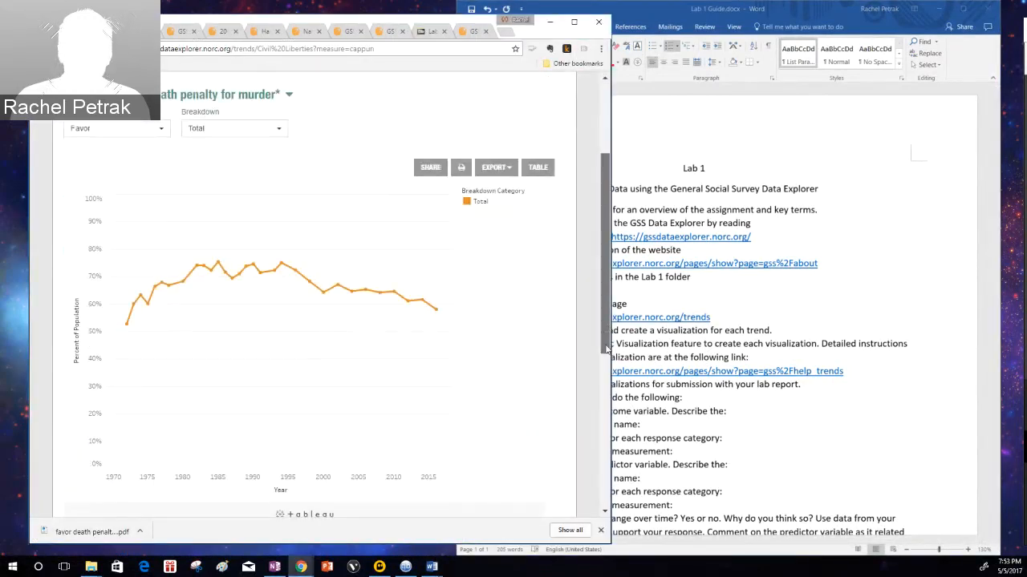
mouse_move(187, 282)
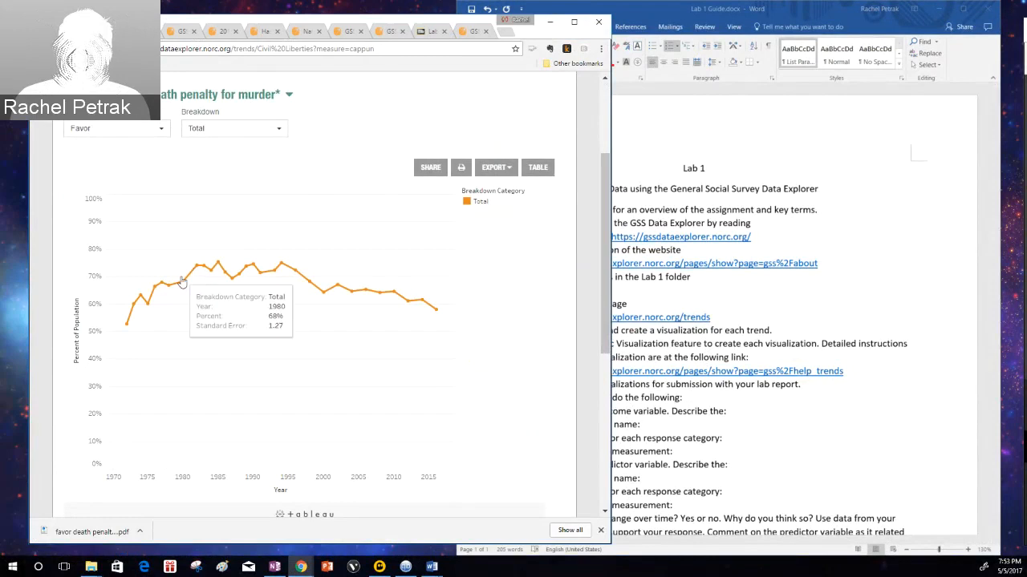
View the death penalty trend for the Oppose response, then set the question response back to Favor and look over the trend page
click(155, 130)
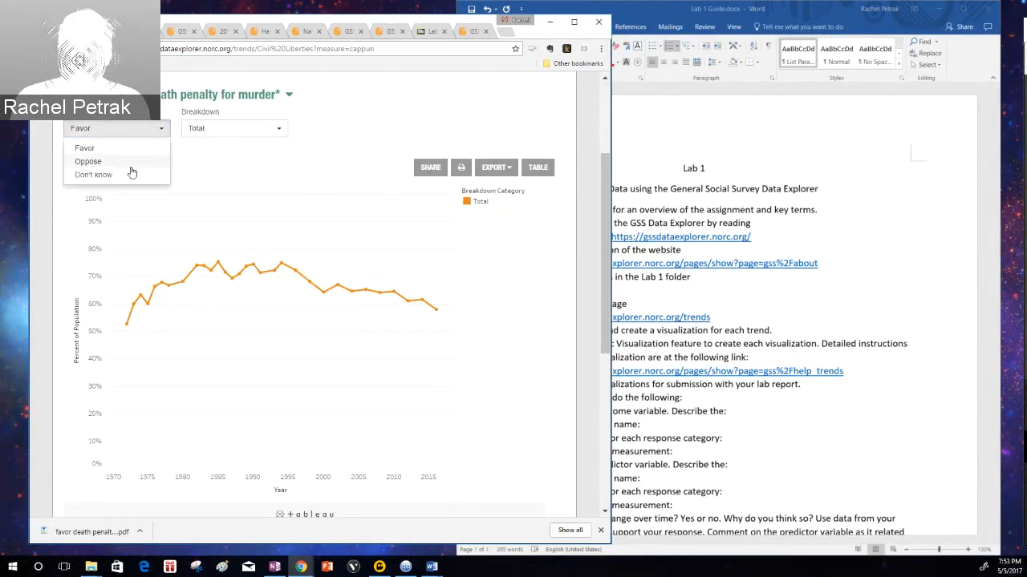
click(132, 165)
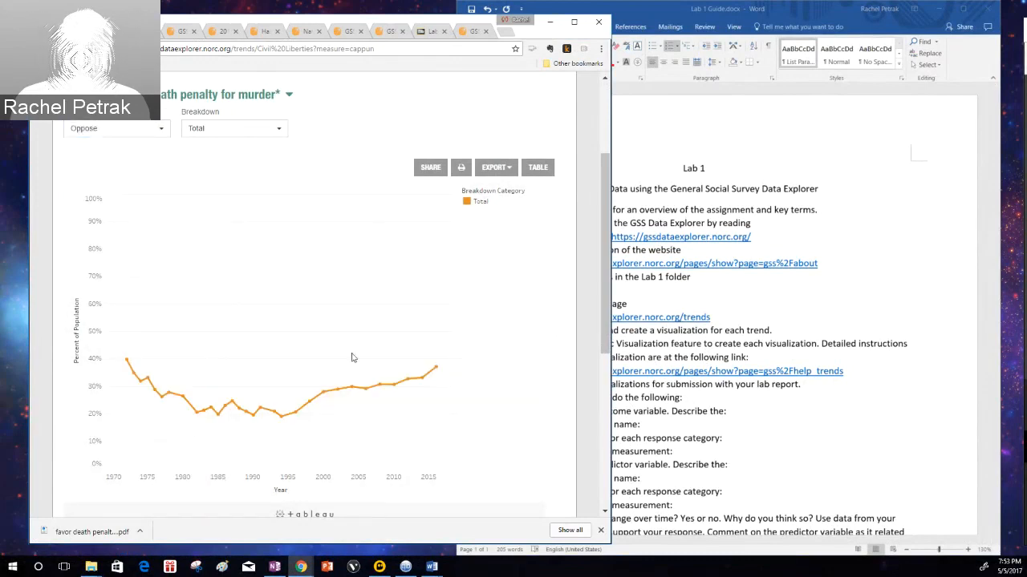
click(161, 131)
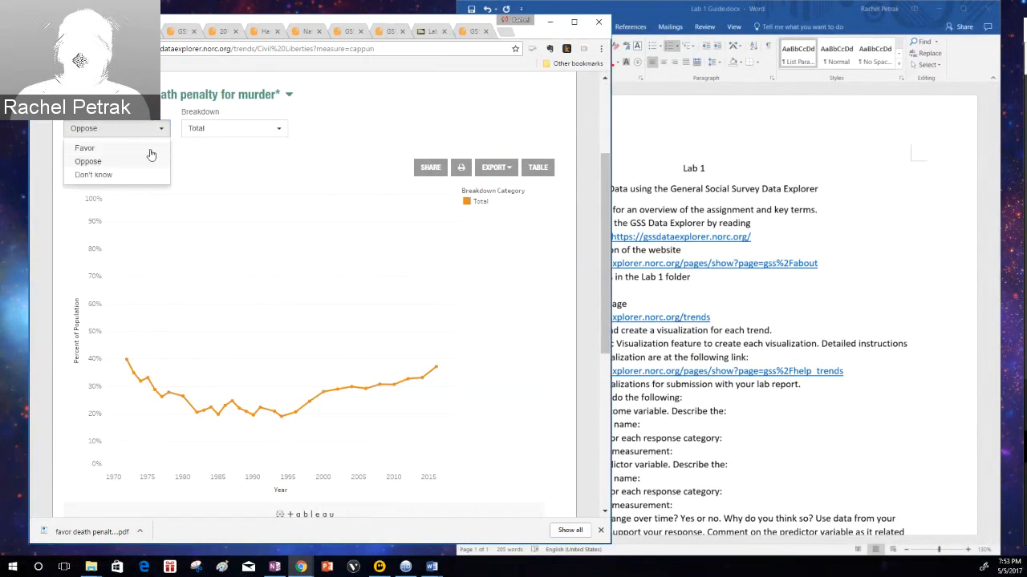
click(147, 148)
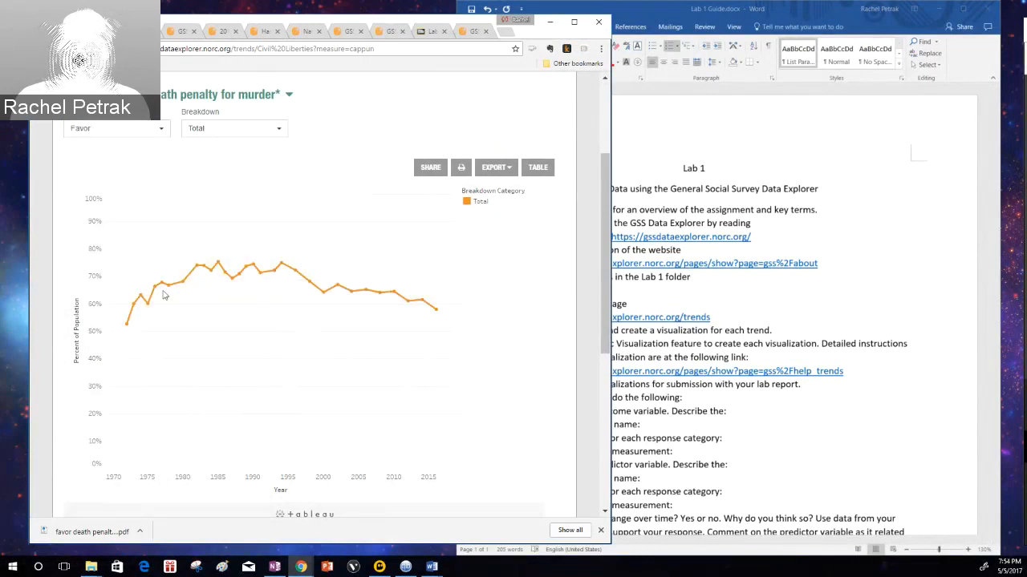
click(162, 133)
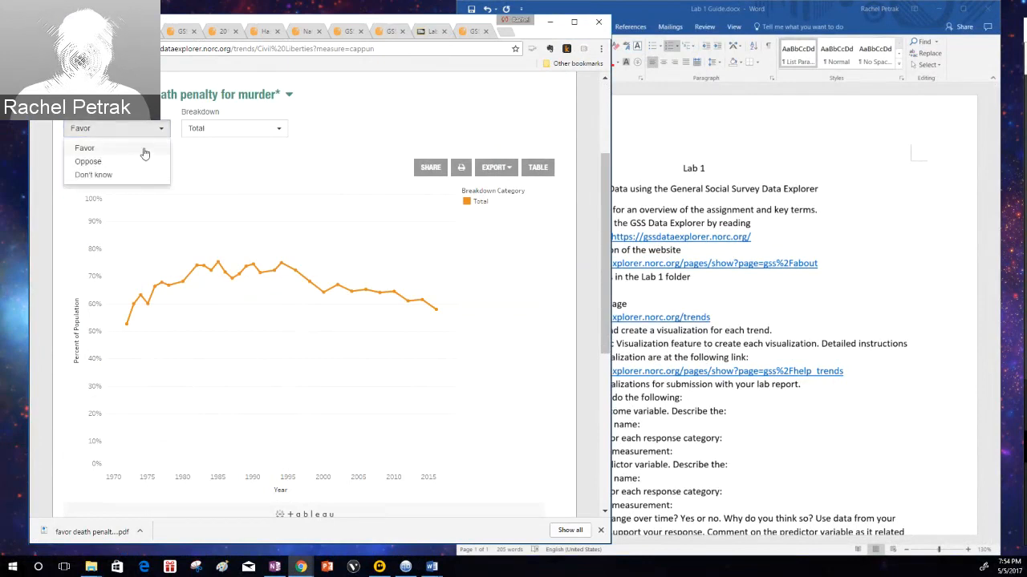
click(194, 169)
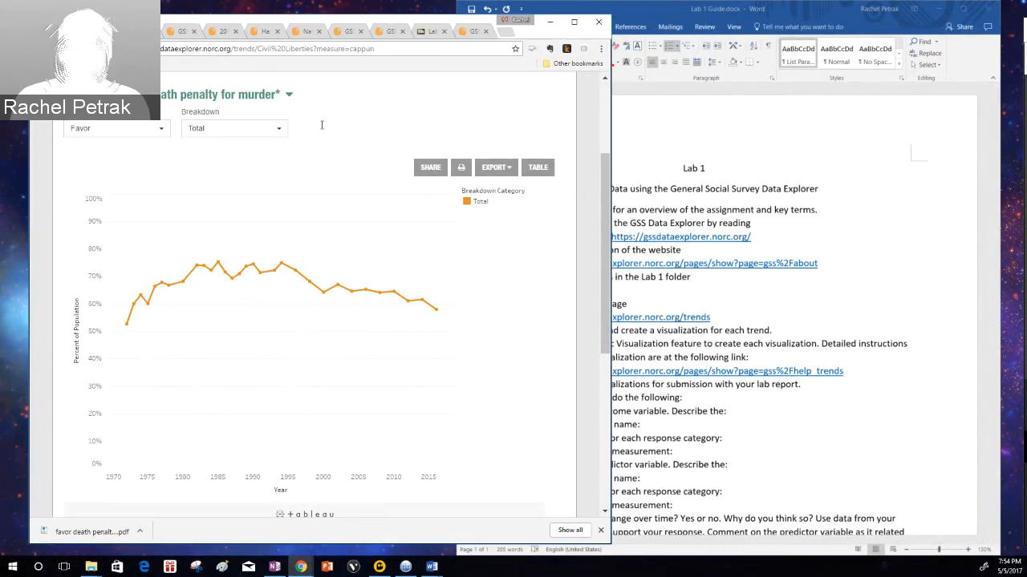
scroll(401, 205, down, 2)
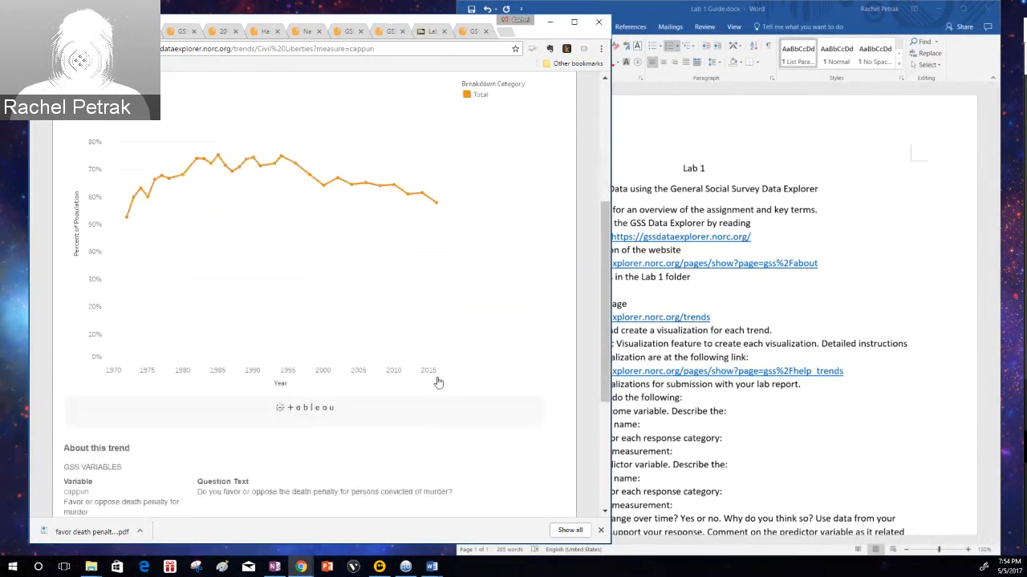
scroll(438, 377, up, 4)
In the Lab 1 Guide in Word, add "Lab 1 Level of Measurement Quiz" as sub-item b under the BB quizzes item
click(618, 354)
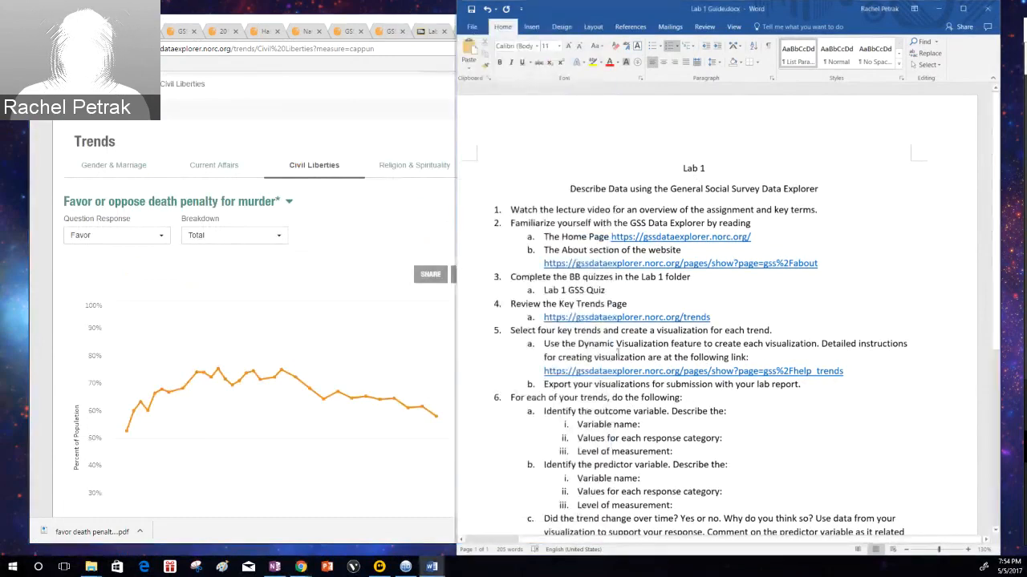
scroll(704, 501, down, 3)
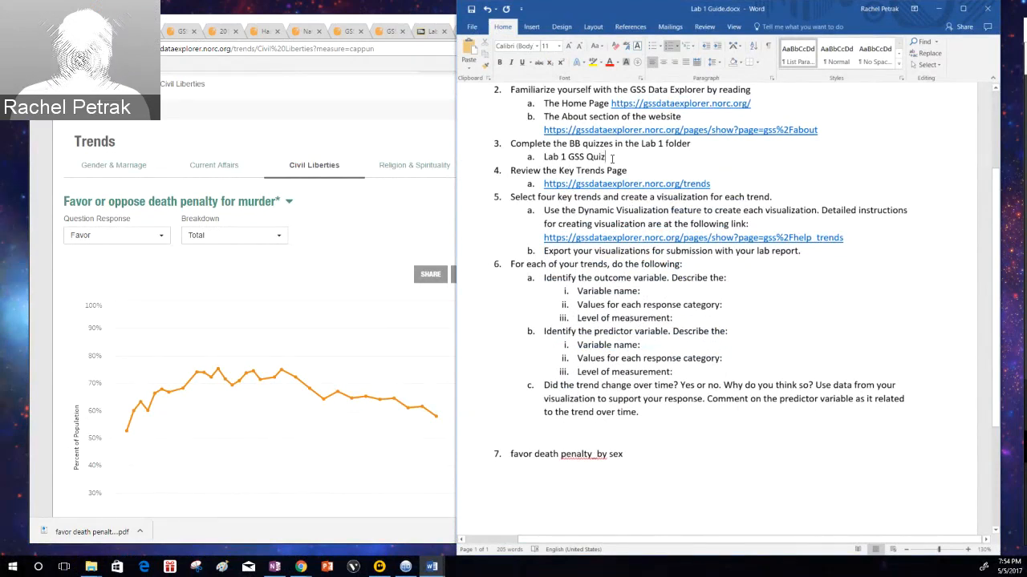
click(429, 148)
click(624, 162)
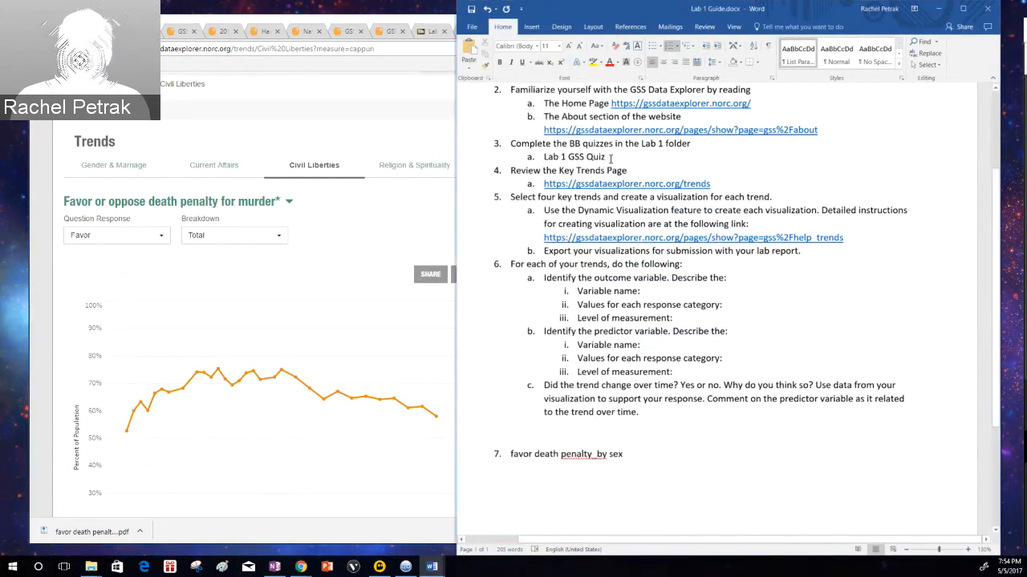
key(Return)
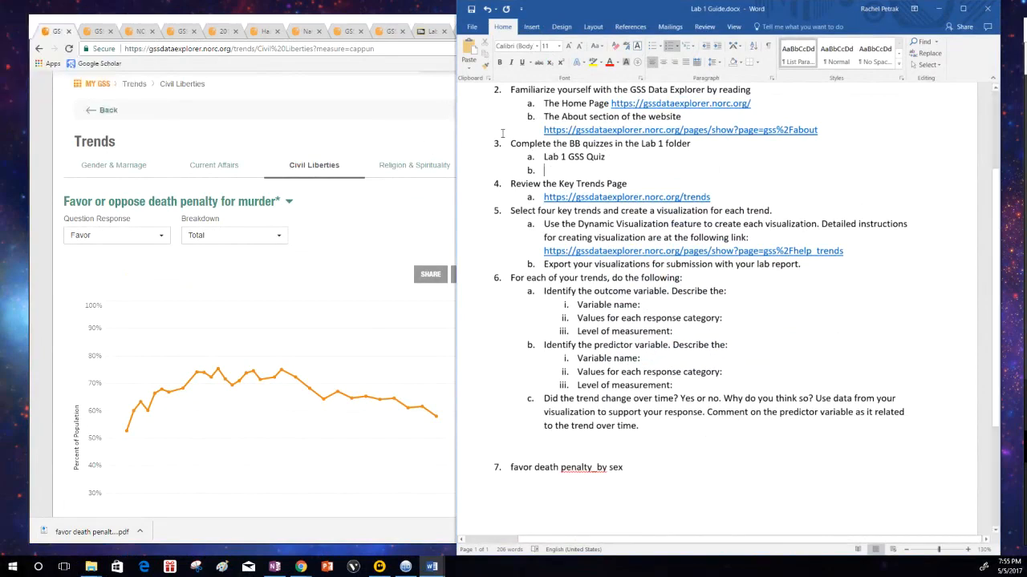
key(alt+Tab)
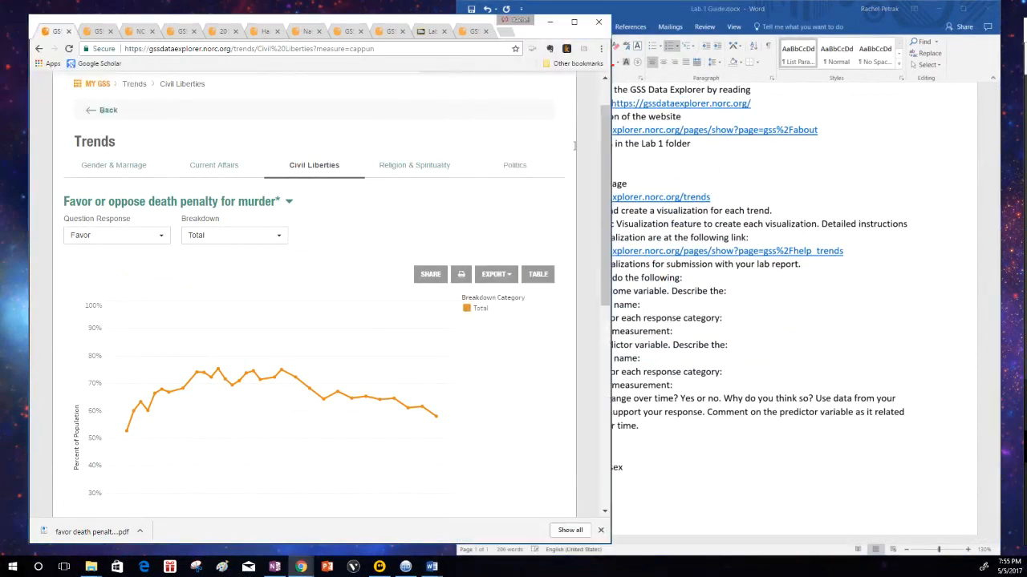
key(alt+Tab)
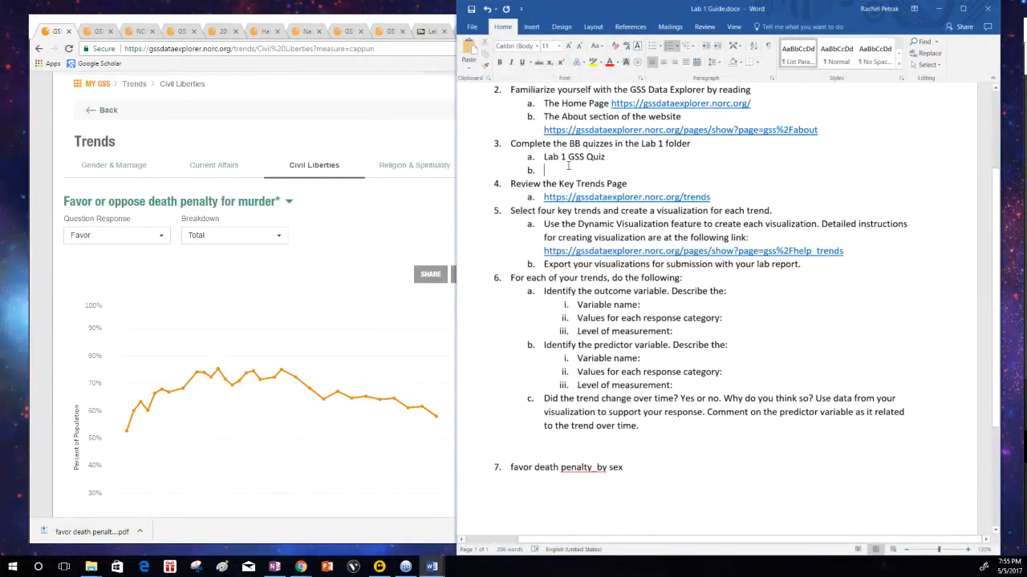
text(Lab 1 )
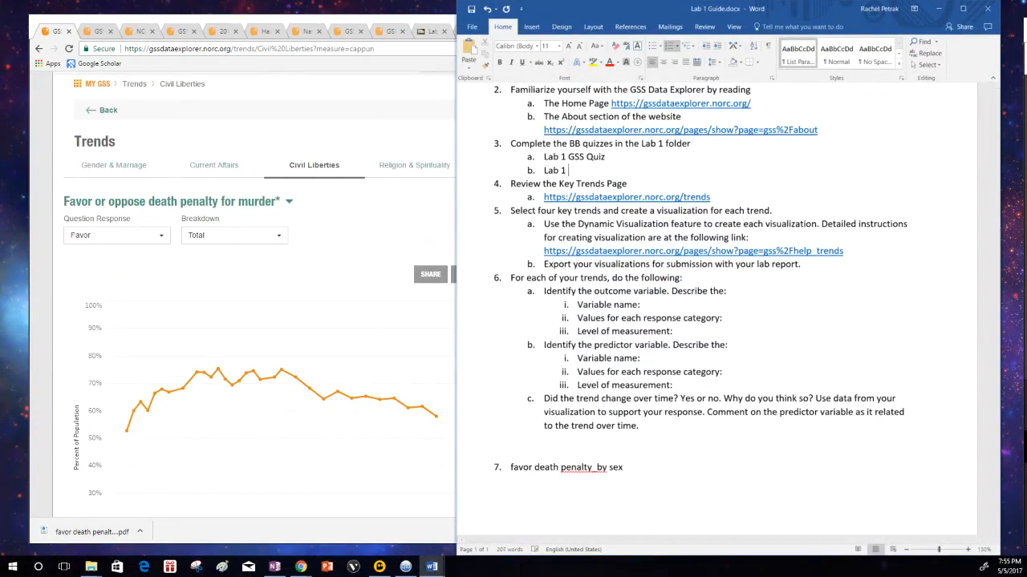
text(Level of Measurement Quiz)
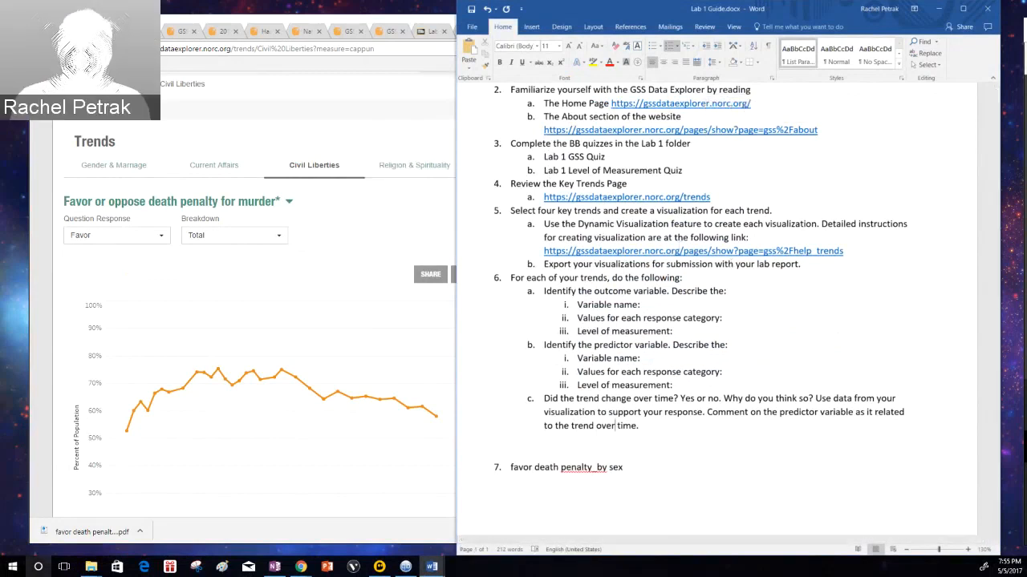
Bring up the SOC 215 folder window in File Explorer and extend it to nearly the full height of the screen
mouse_move(91, 561)
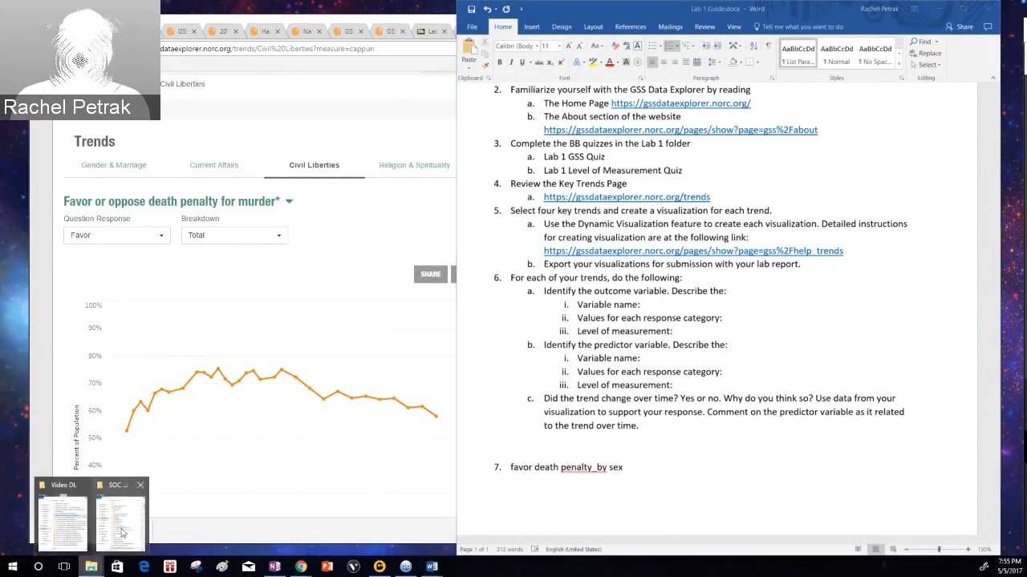
mouse_move(122, 532)
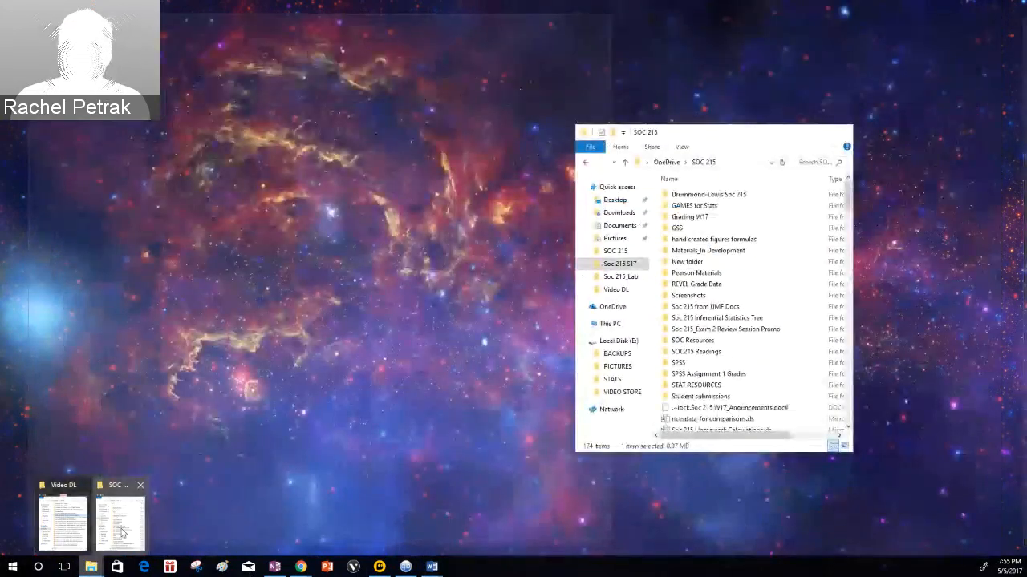
click(121, 532)
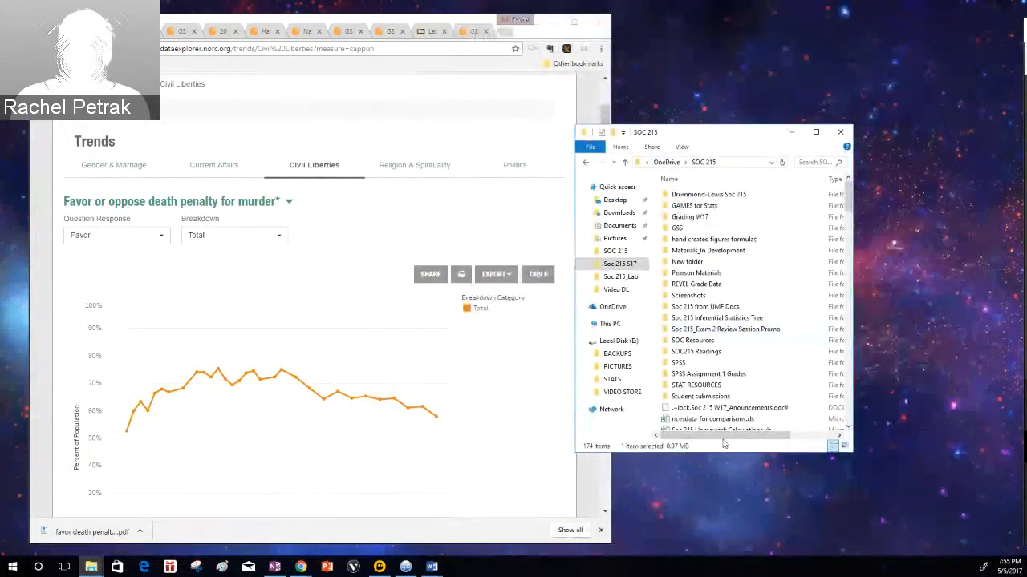
drag(732, 451, 730, 546)
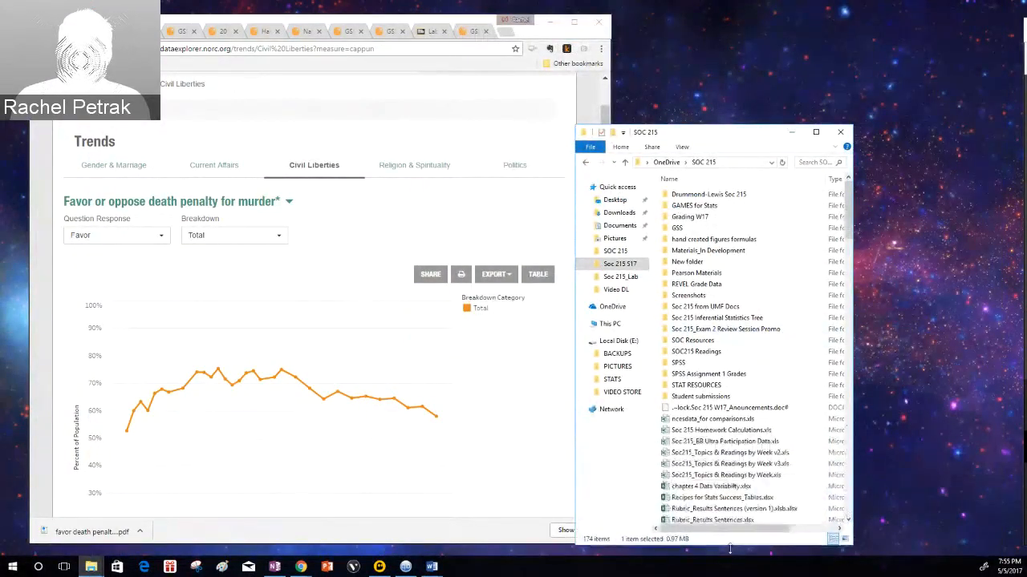
drag(729, 125, 728, 23)
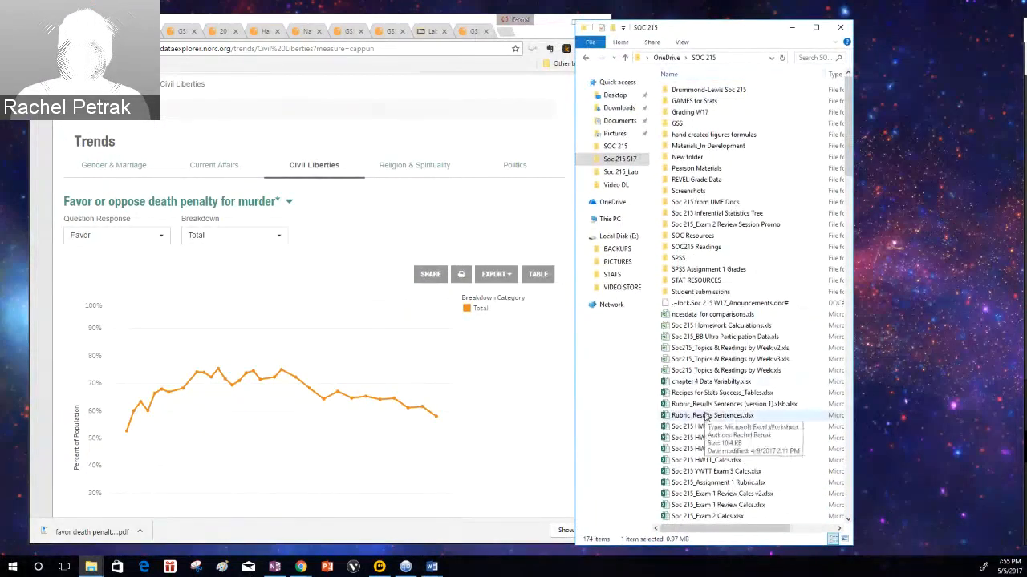
Find the presentation Soc 215_Exam 1 Review.ppt in the SOC 215 folder and open it in PowerPoint
scroll(706, 417, down, 2)
scroll(706, 417, down, 8)
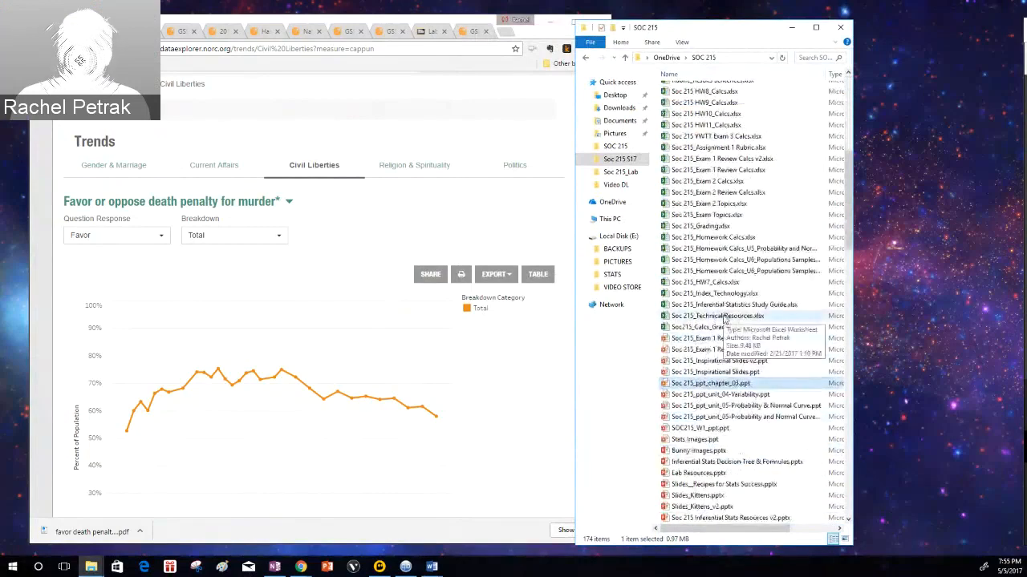
scroll(724, 318, down, 1)
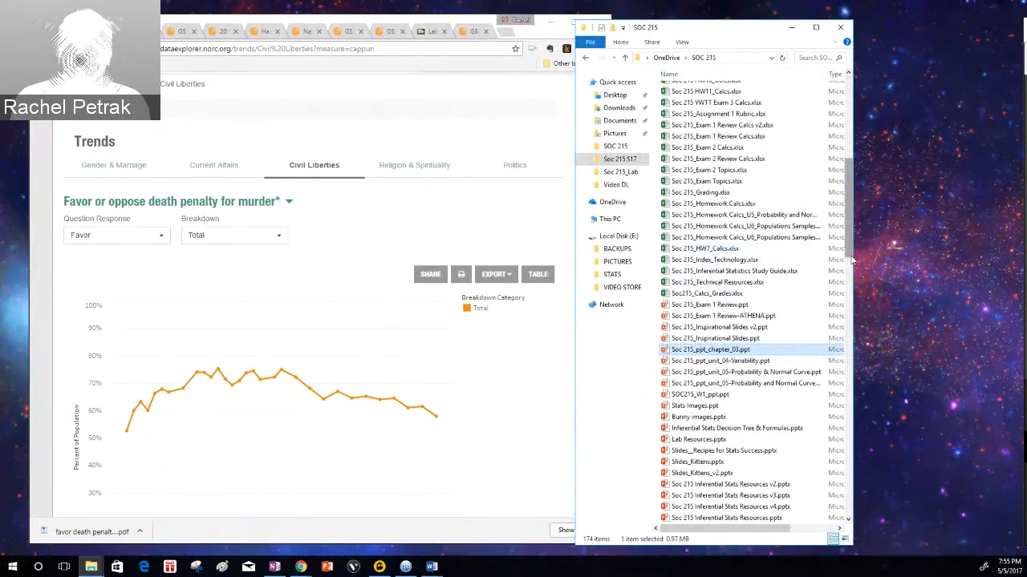
drag(852, 260, 854, 301)
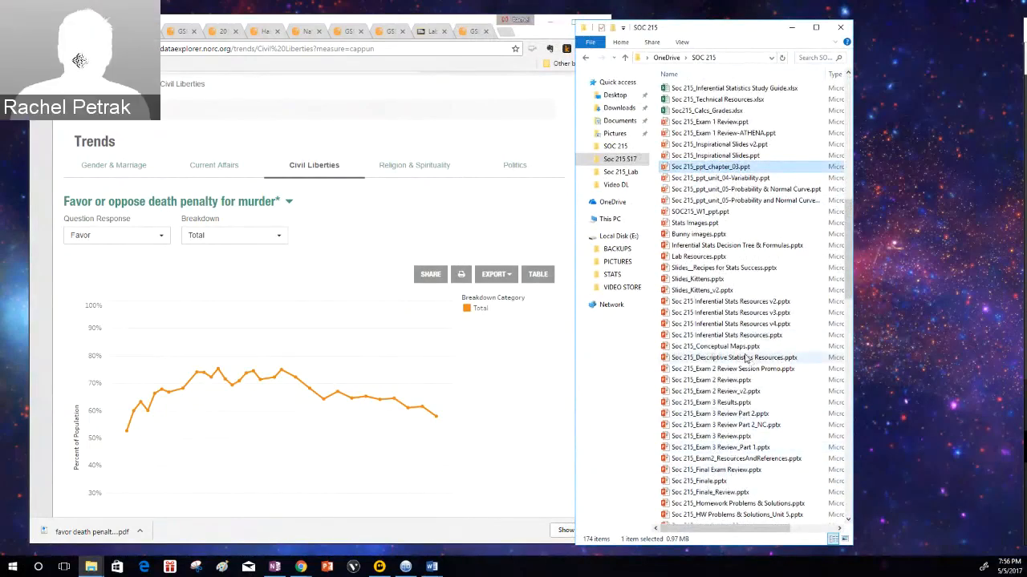
scroll(746, 353, up, 1)
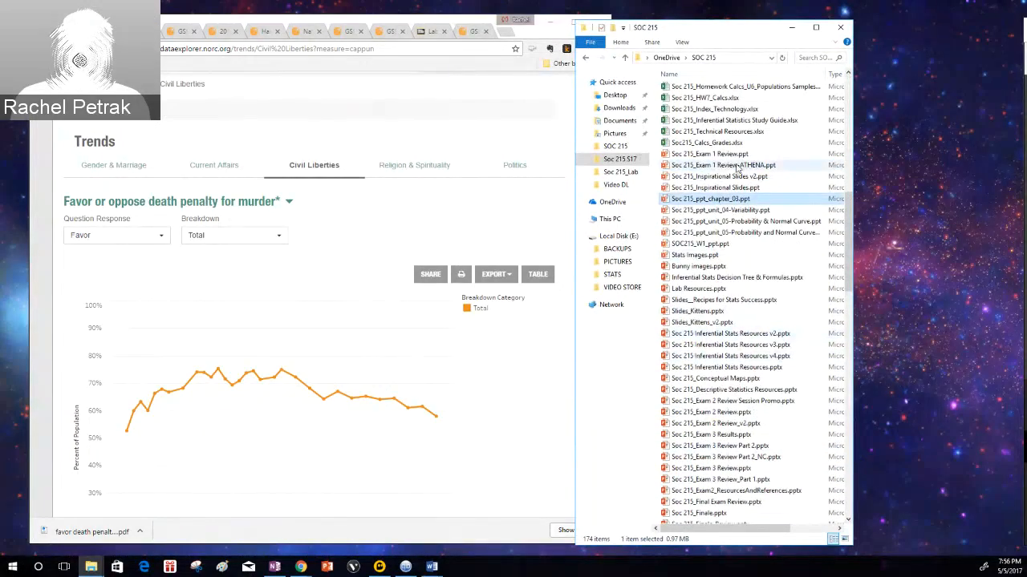
double_click(735, 154)
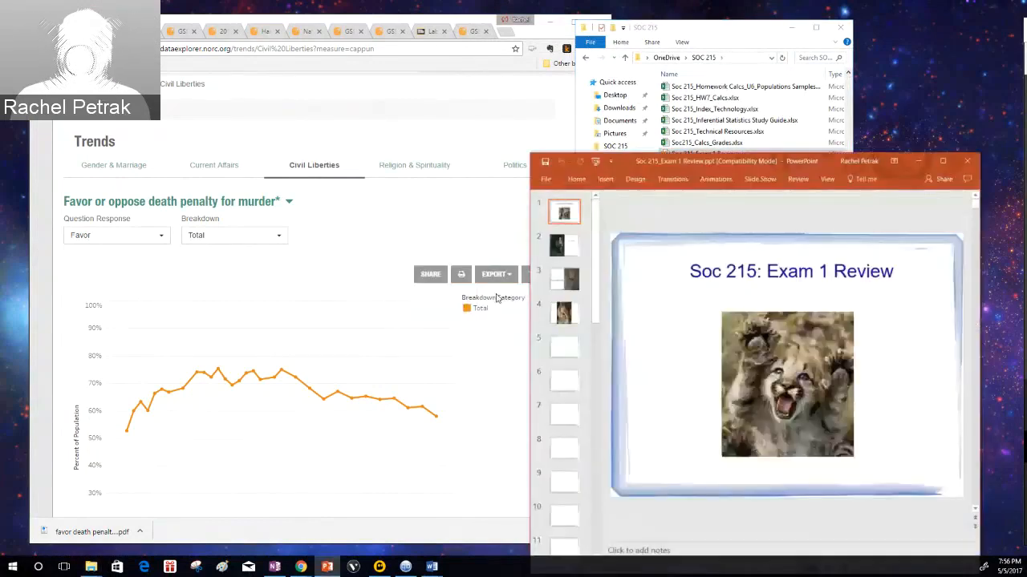
Place and enlarge the Exam 1 Review presentation window beside the folder window and display slide 28, "Reach out"
scroll(586, 307, down, 5)
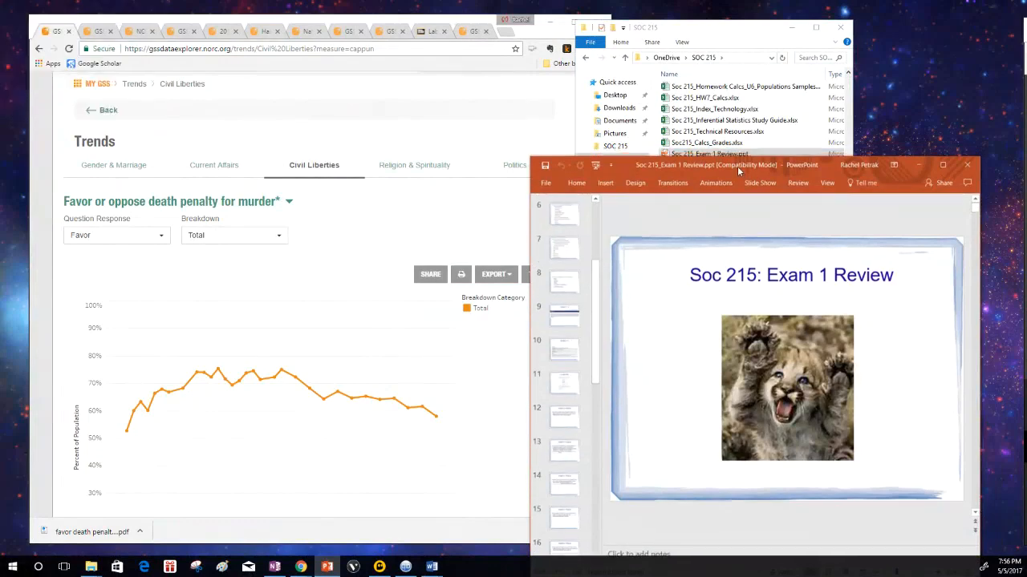
key(super+Down)
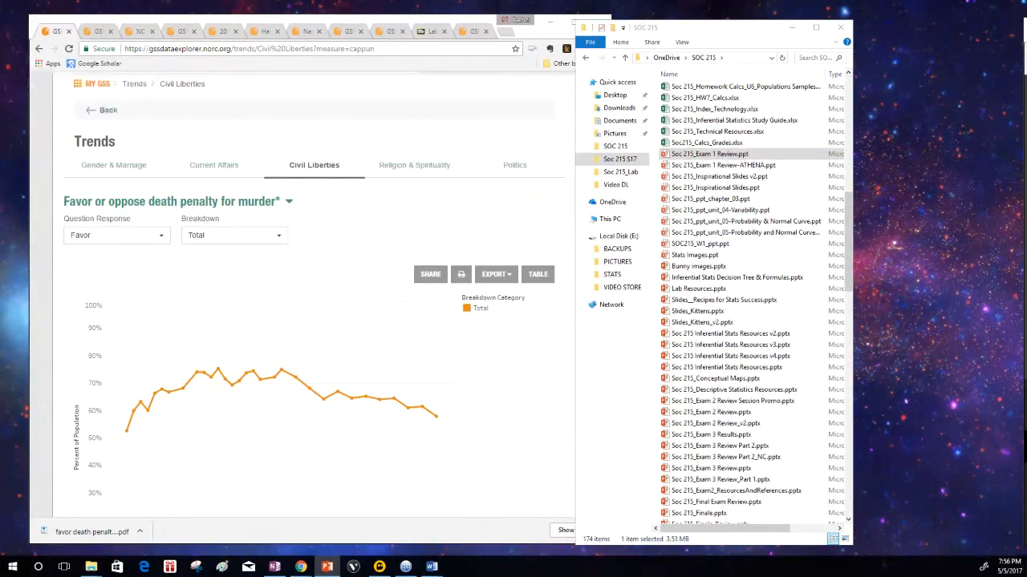
drag(1025, 68, 264, 26)
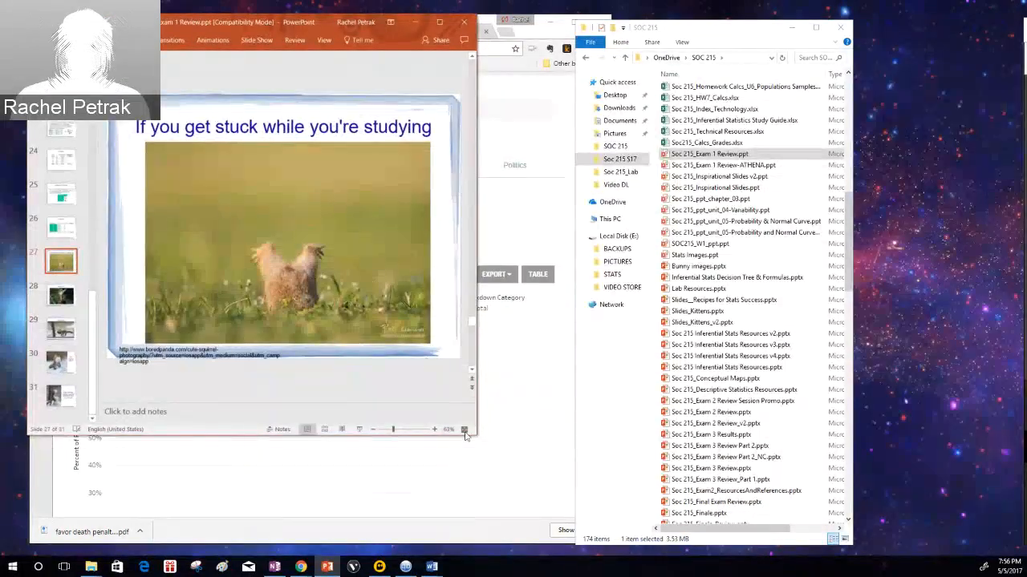
drag(477, 435, 565, 544)
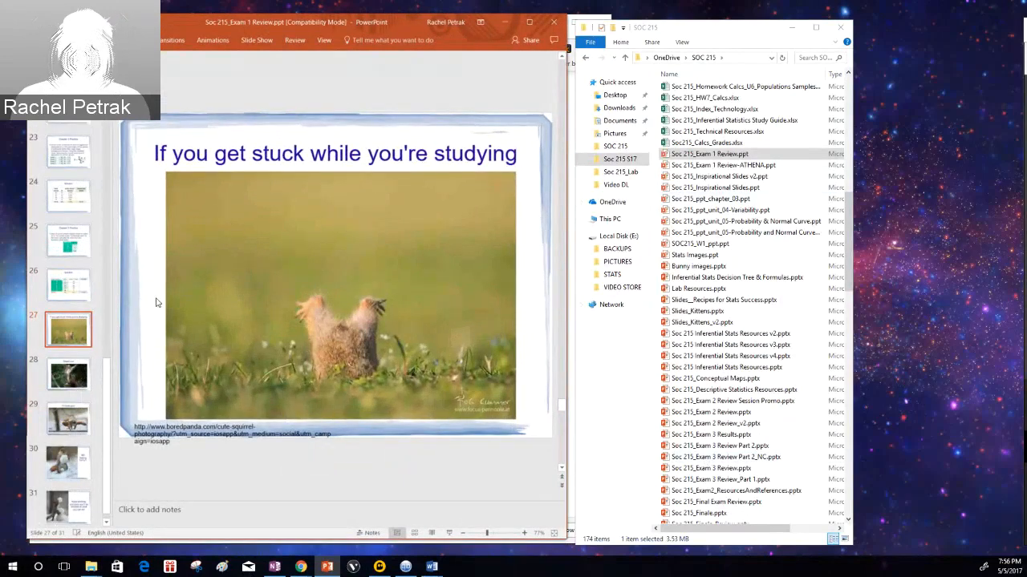
click(70, 387)
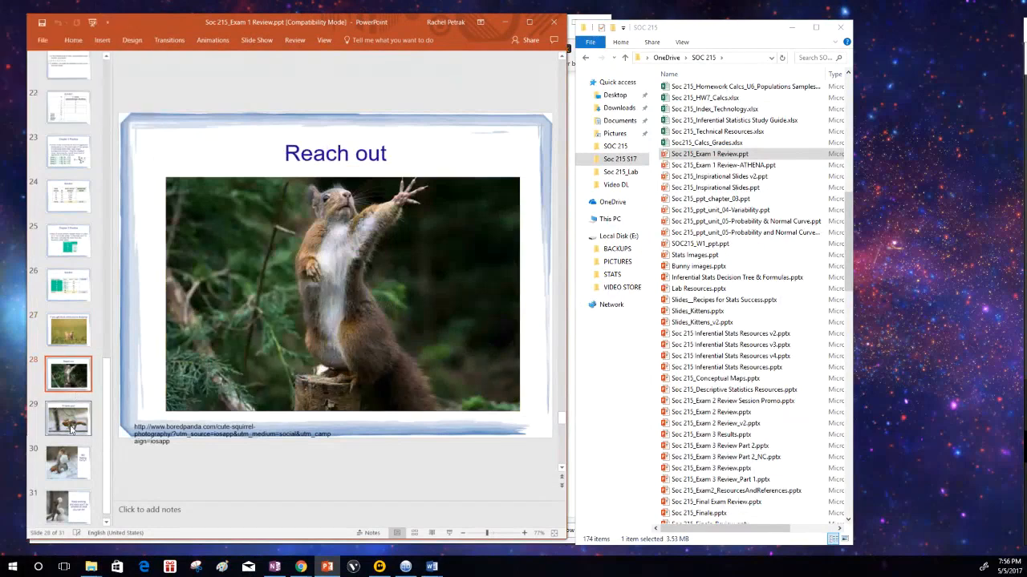